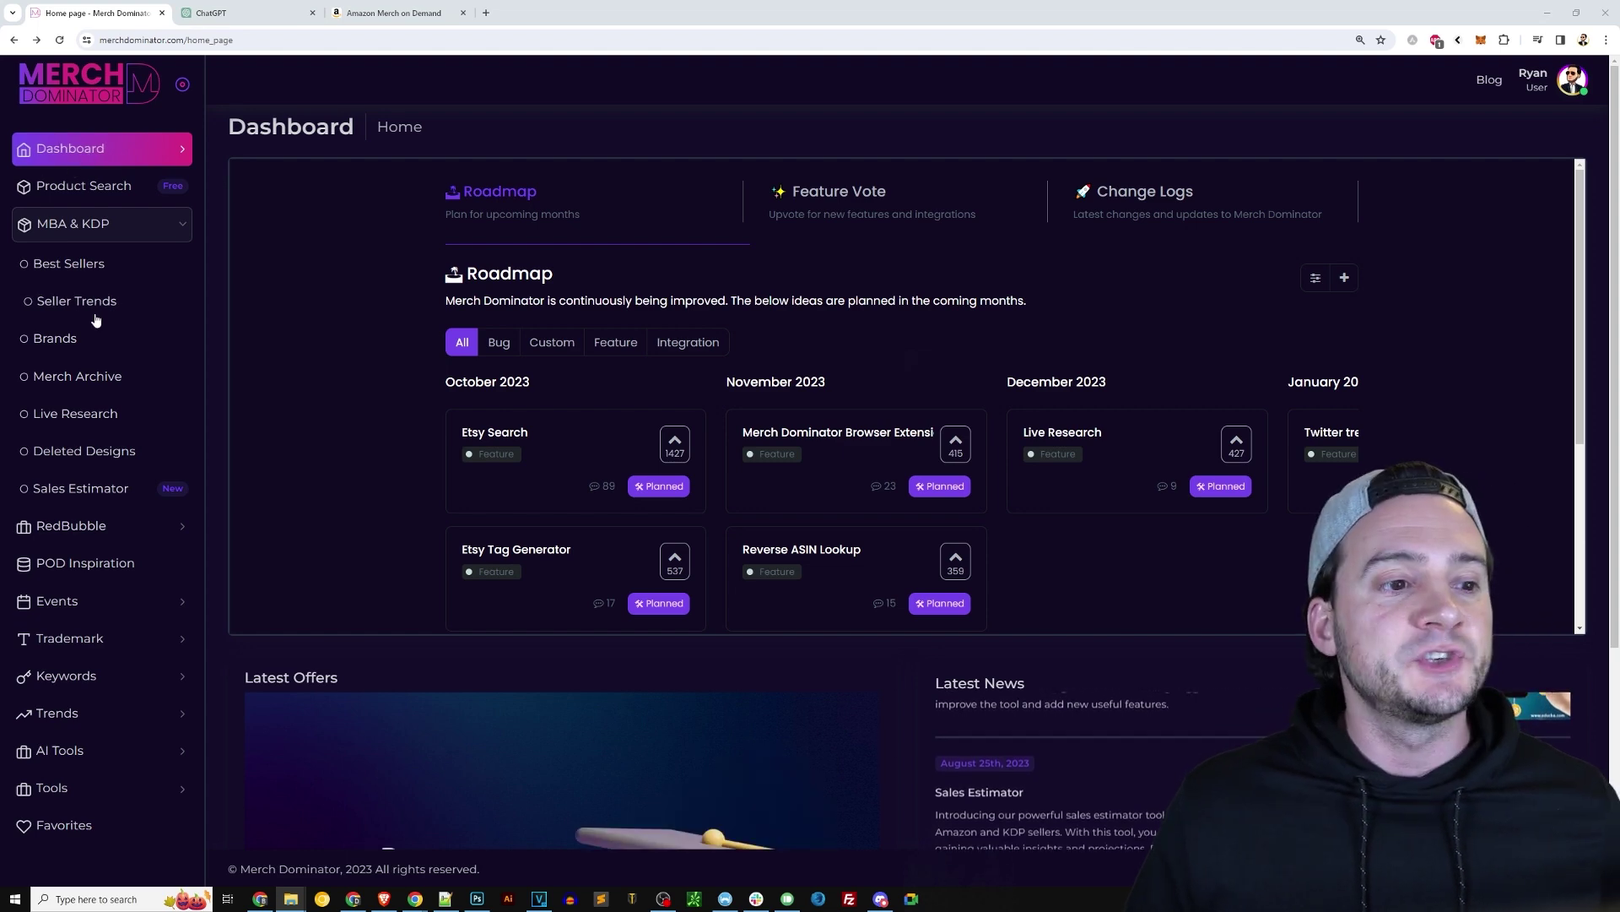
# Collapse and re-expand the Amazon research pages list, then scroll the Best Sellers page.
pyautogui.click(141, 226)
pyautogui.click(140, 226)
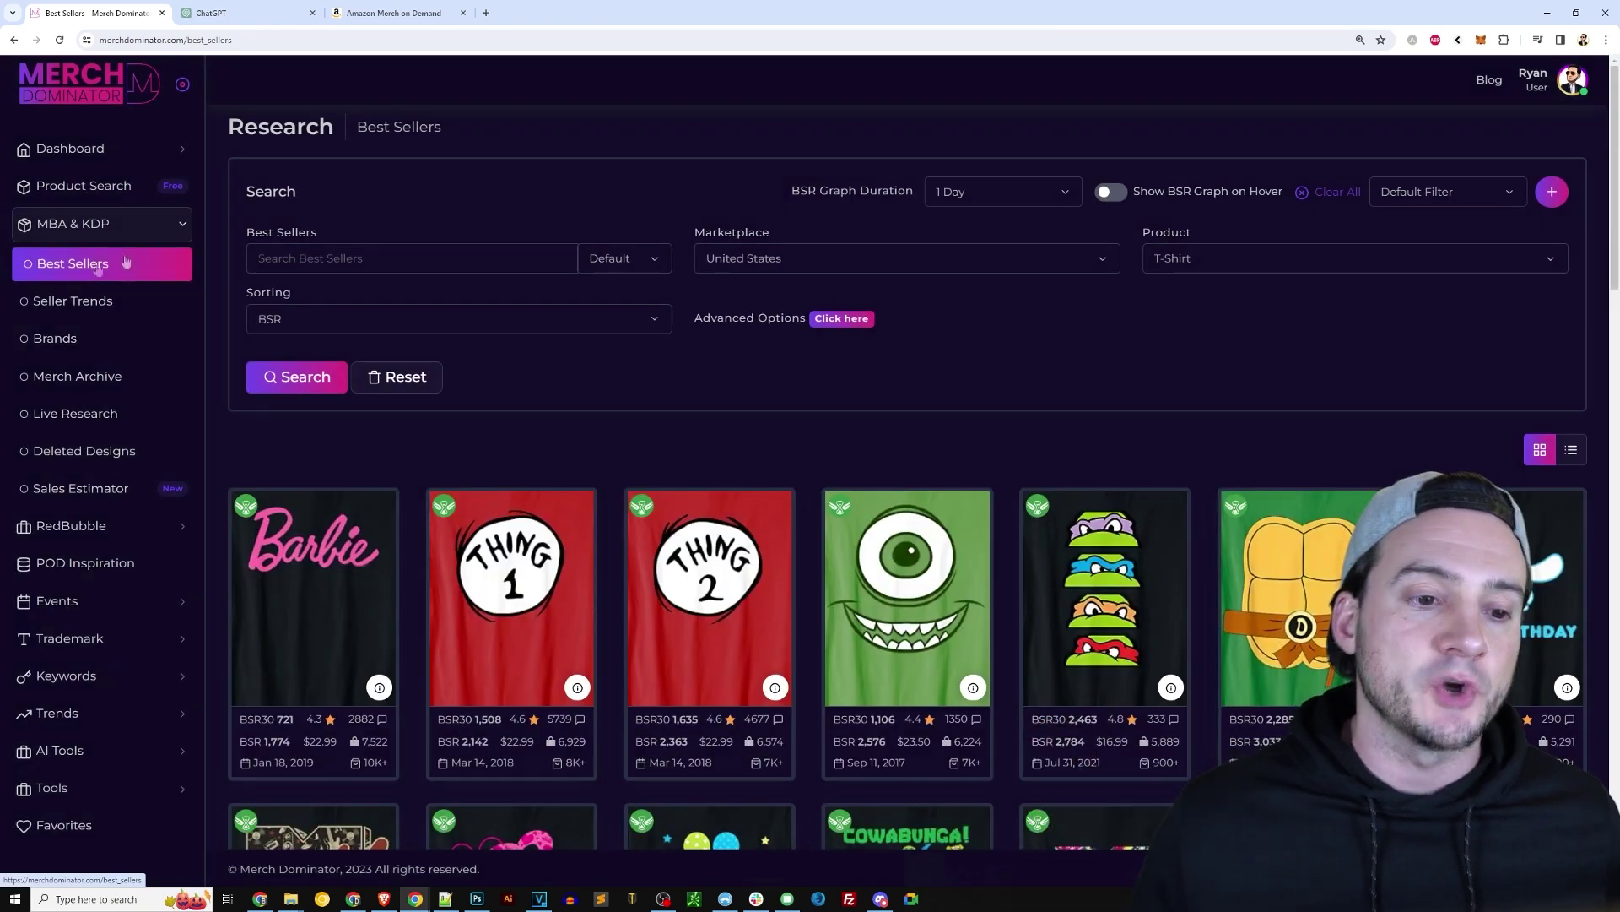
pyautogui.scroll(-3, 764, 291)
pyautogui.scroll(-4, 716, 368)
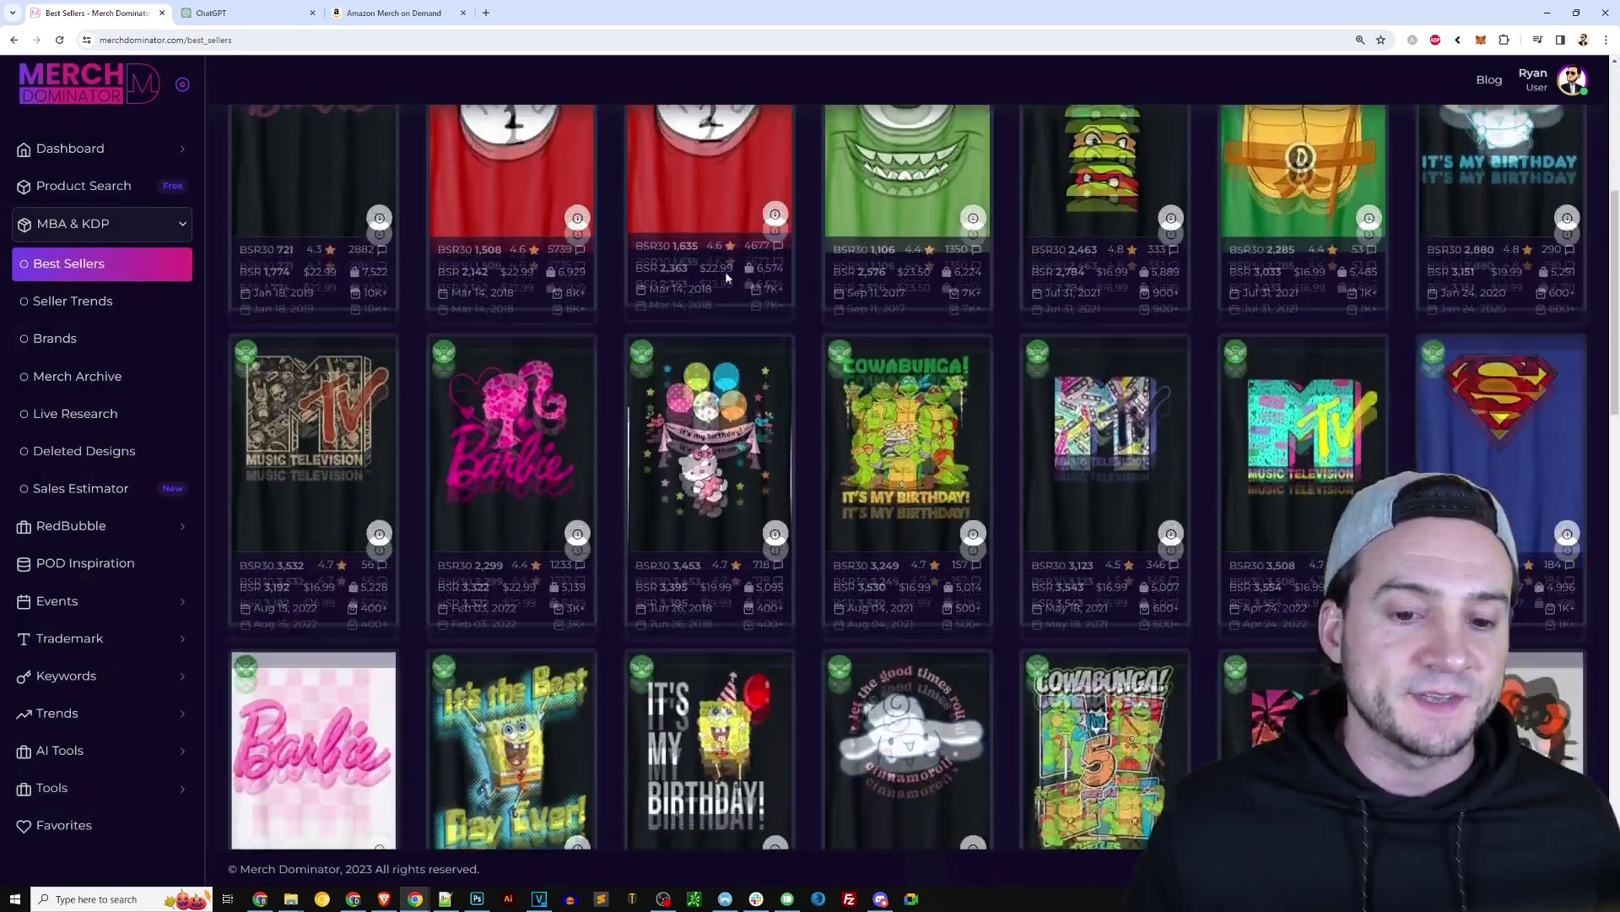
pyautogui.scroll(8, 716, 368)
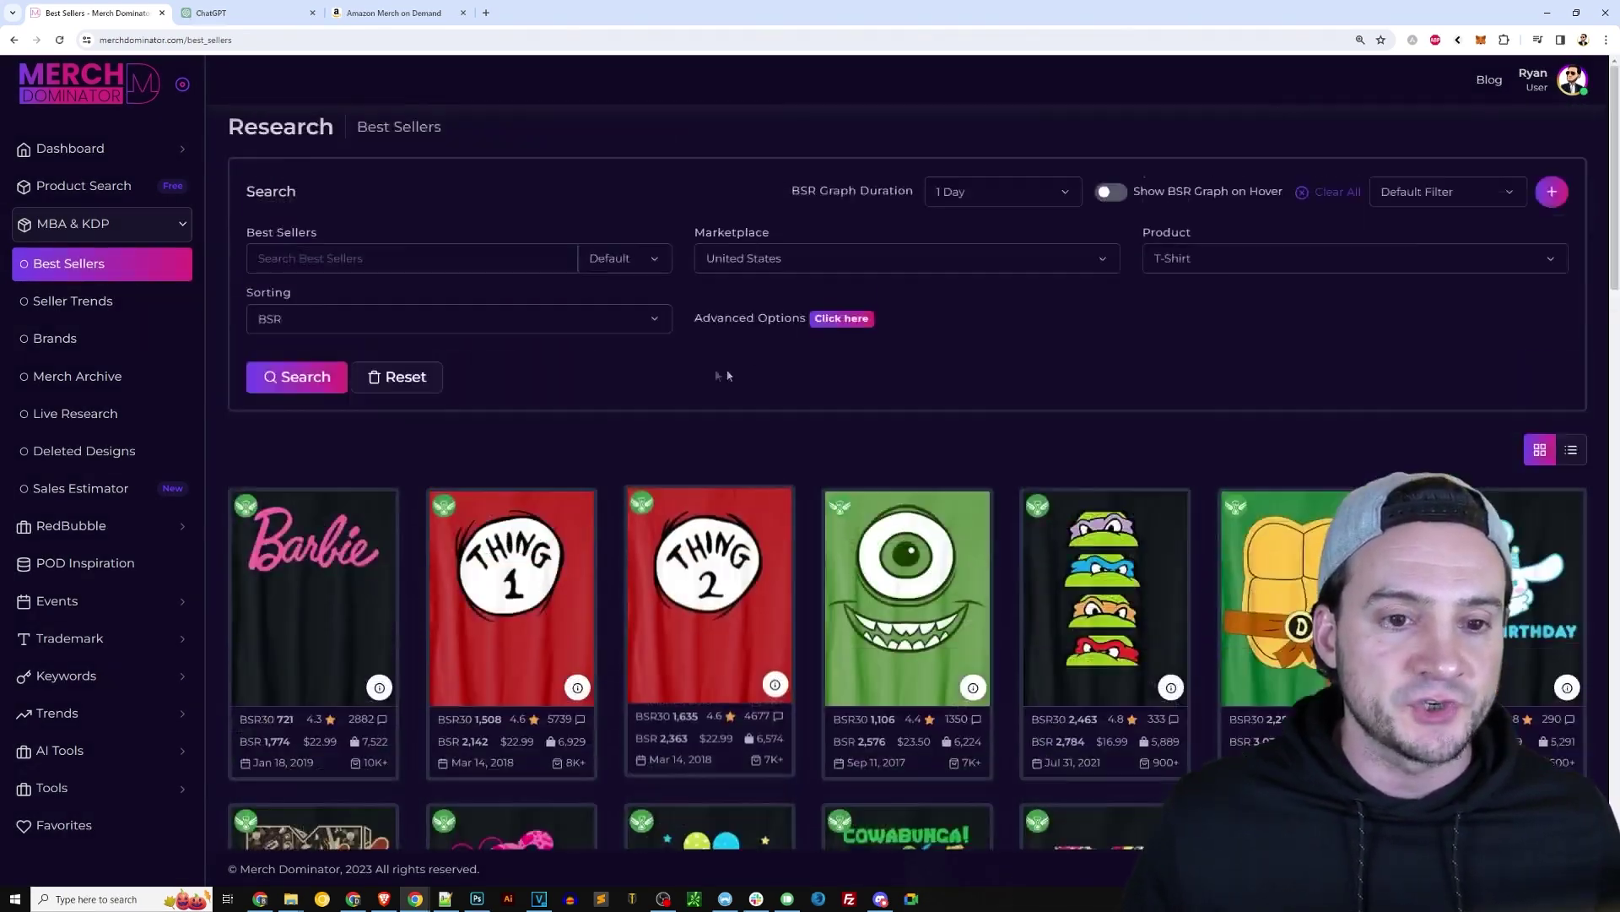
# Run a 'halloween' best-seller search with Hide Brand set to Yes.
pyautogui.click(855, 321)
pyautogui.click(325, 695)
pyautogui.click(313, 729)
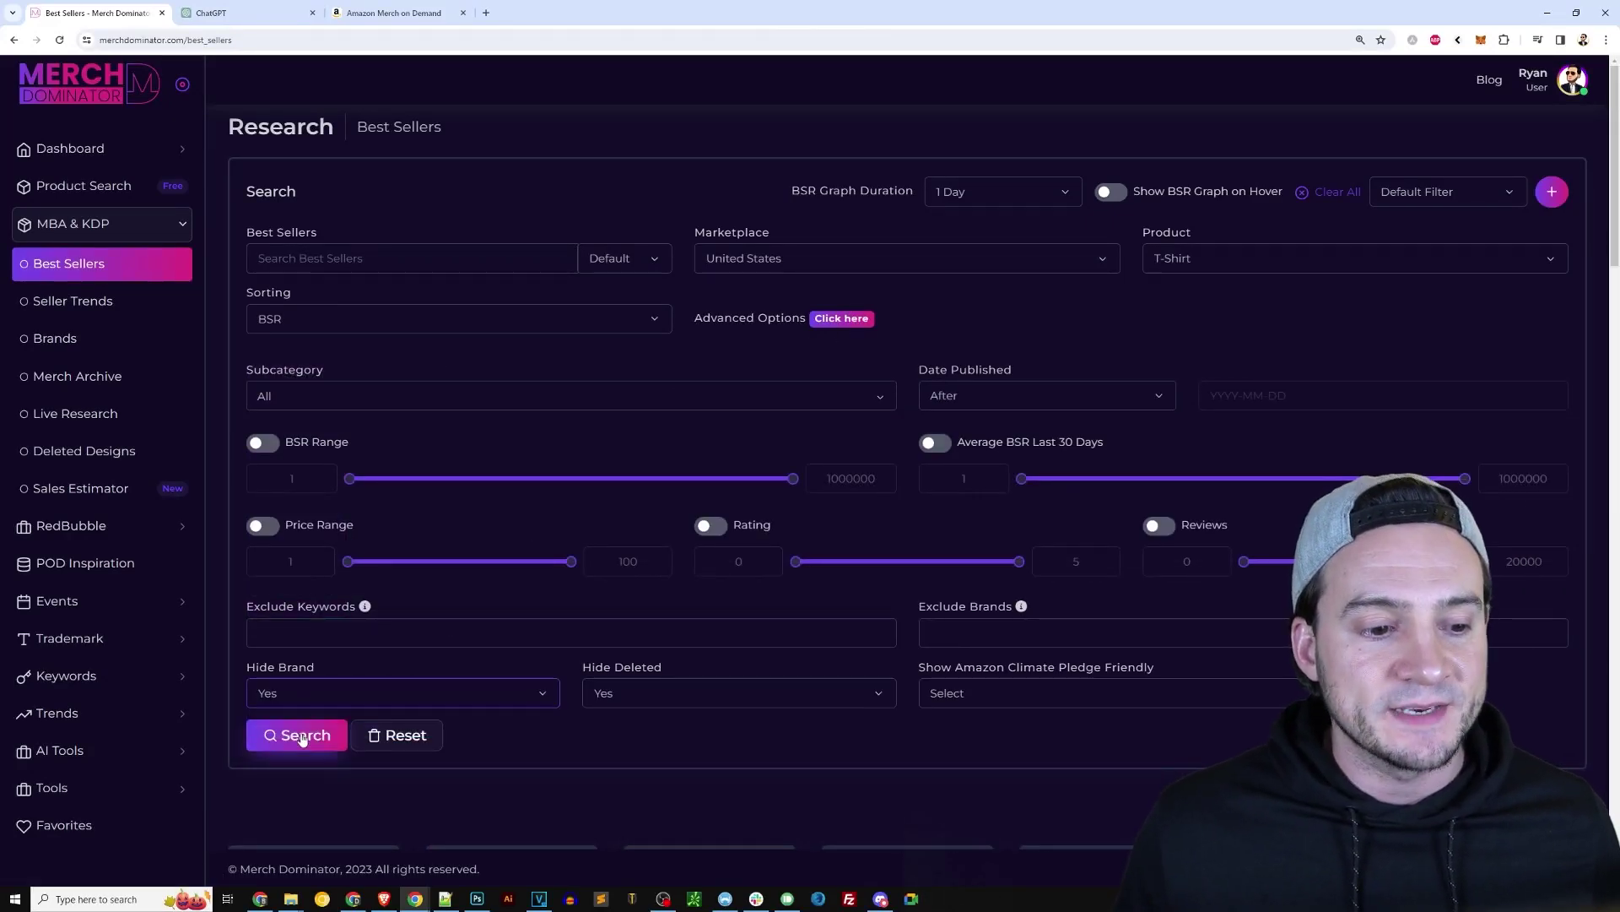
pyautogui.click(298, 737)
# Scroll through the halloween best-seller results grid.
pyautogui.scroll(-8, 554, 606)
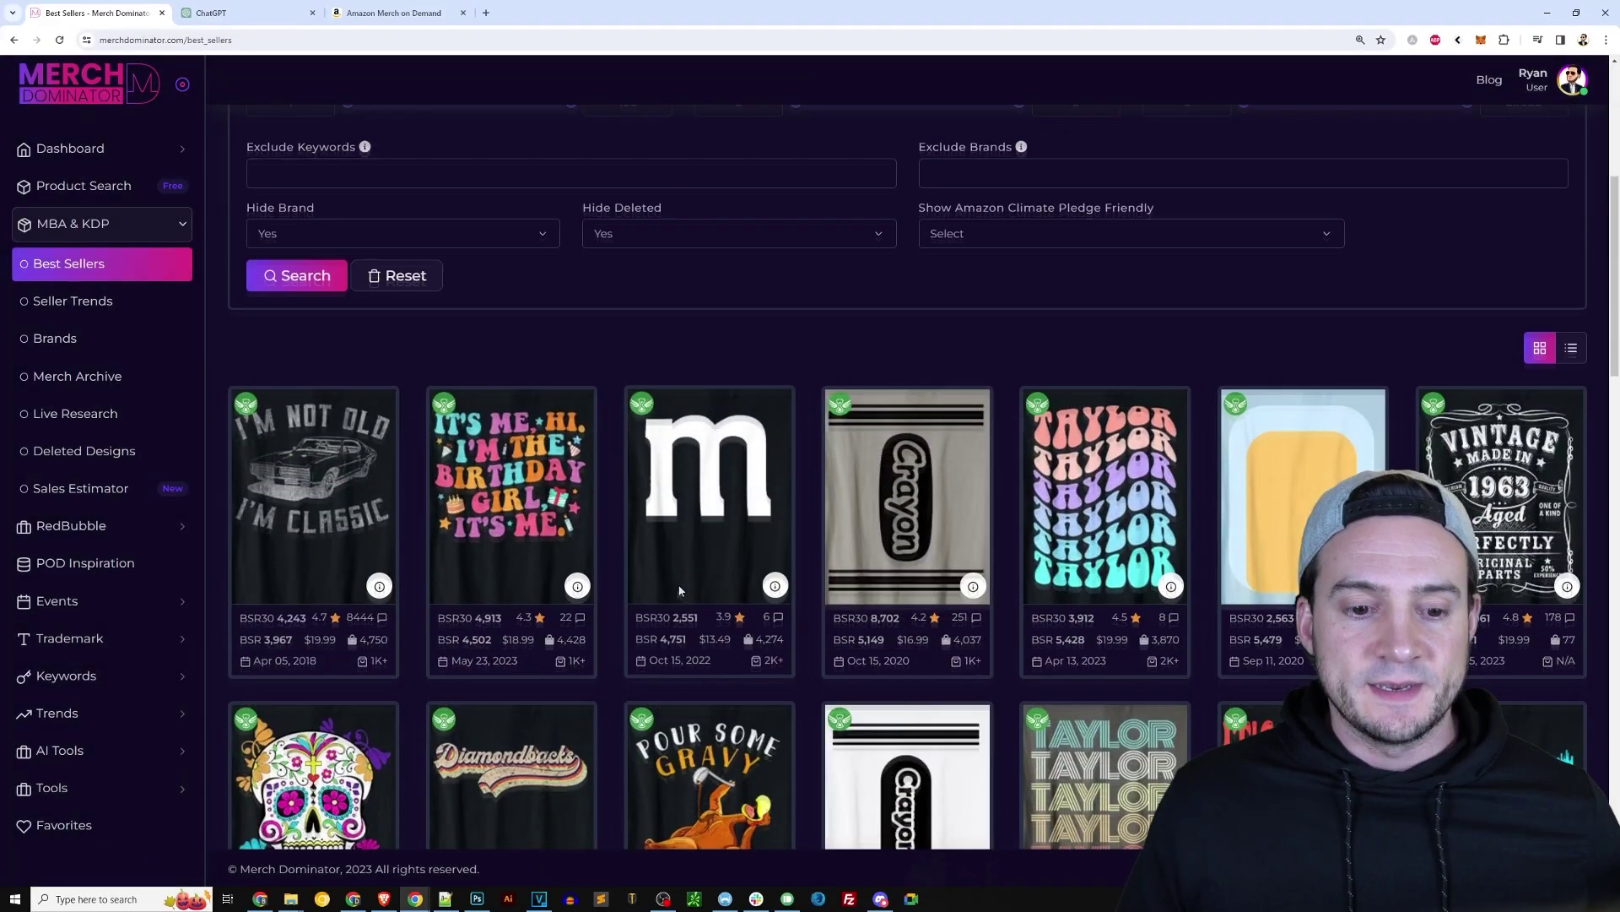
pyautogui.scroll(10, 694, 550)
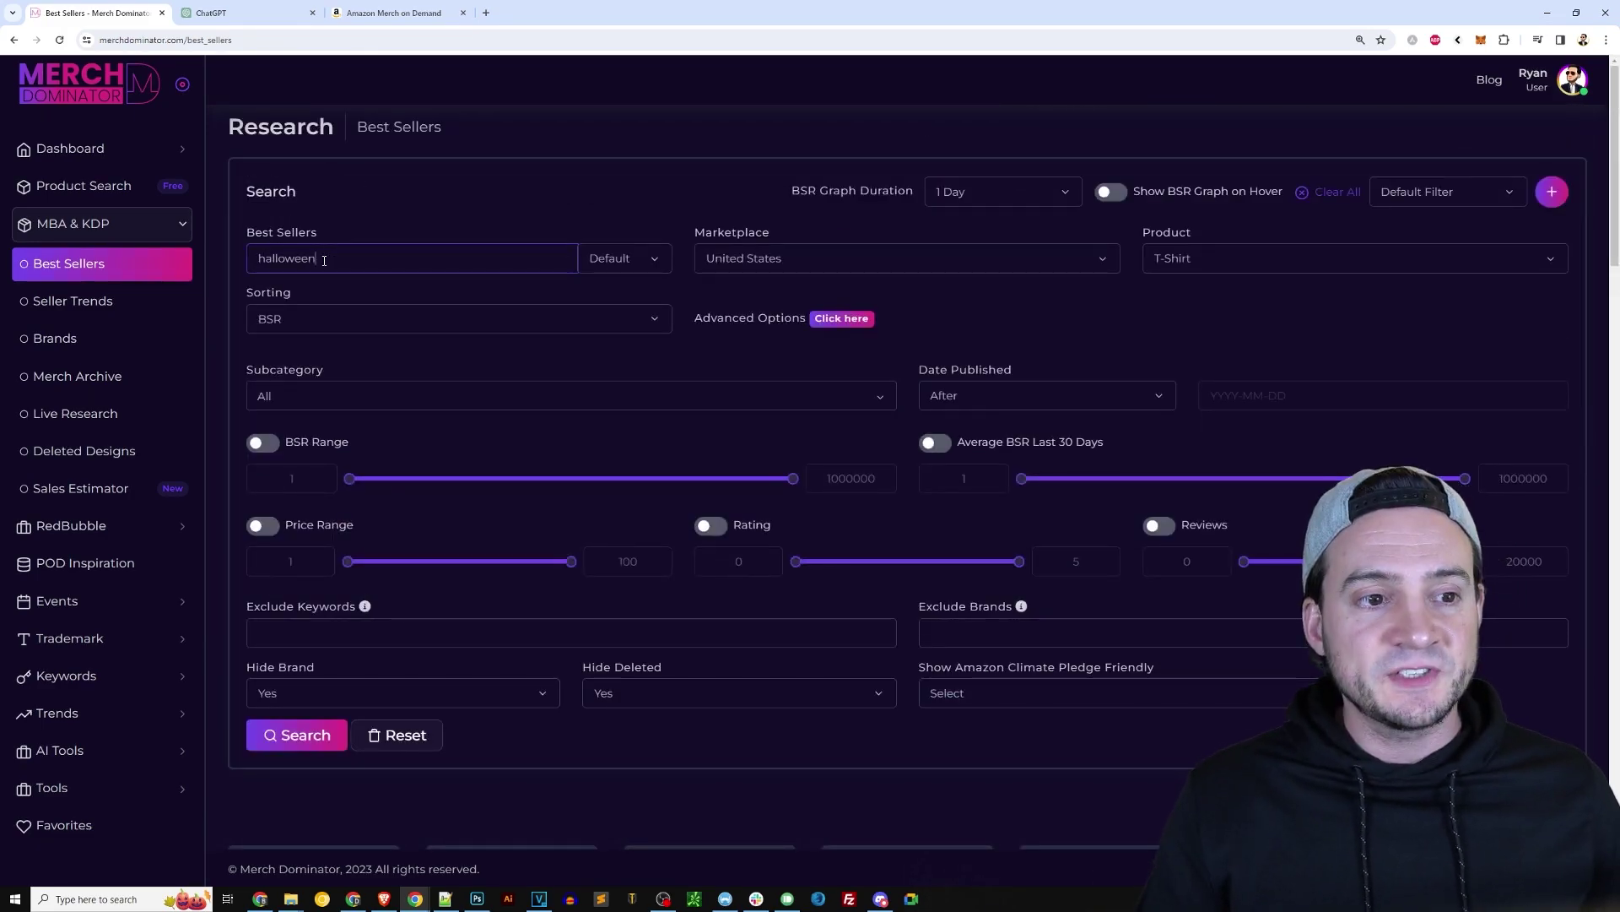
pyautogui.scroll(-1, 413, 591)
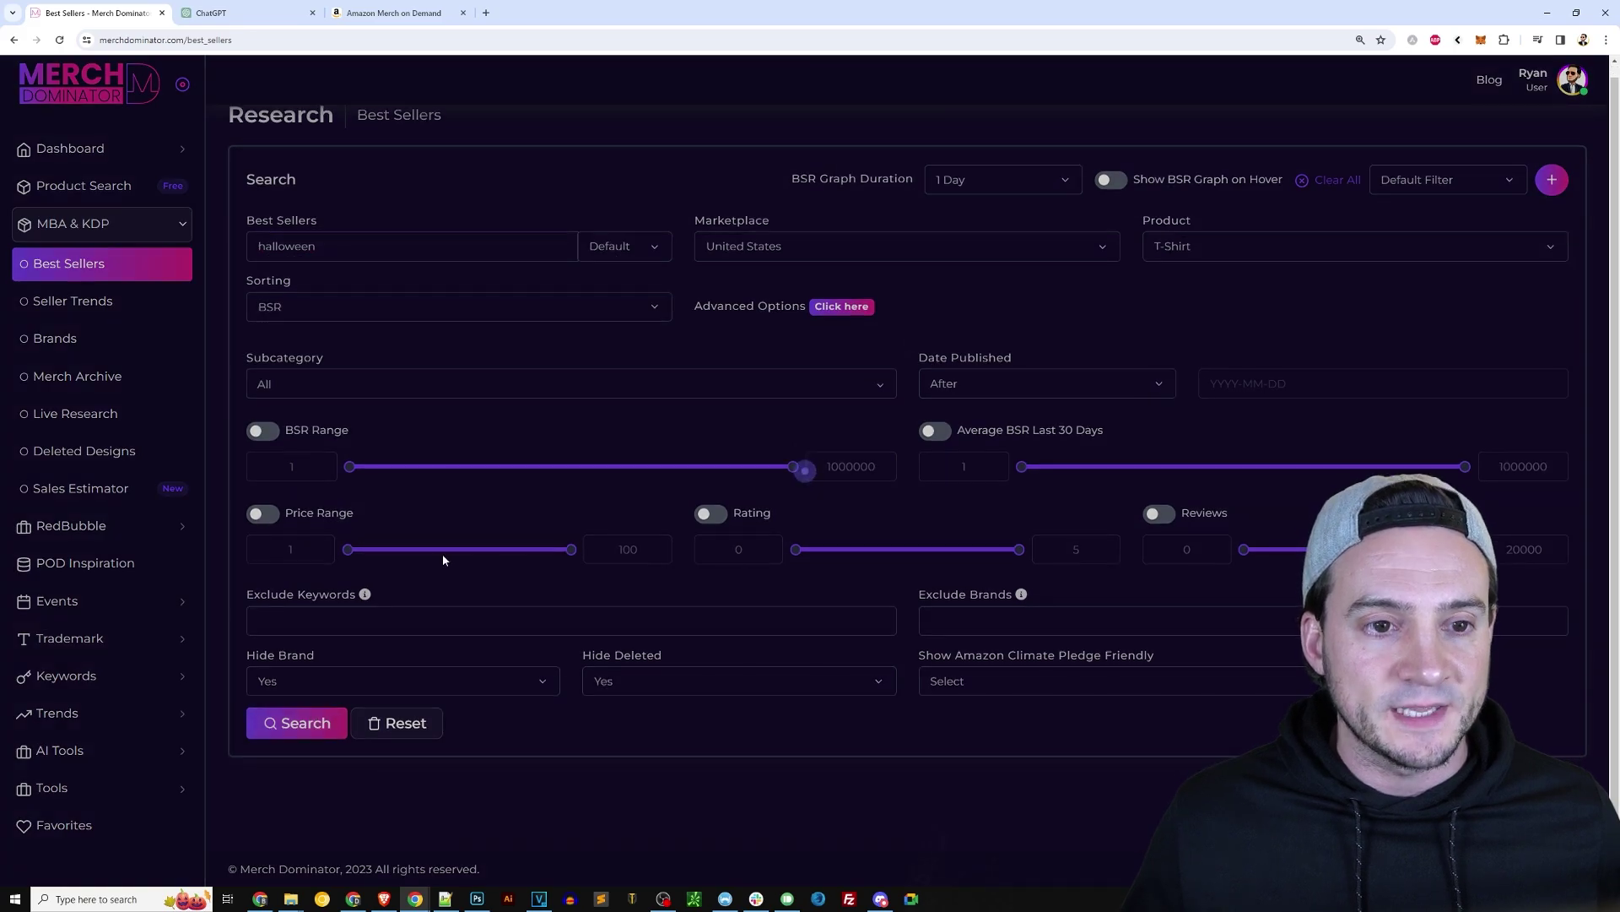
pyautogui.scroll(-15, 862, 537)
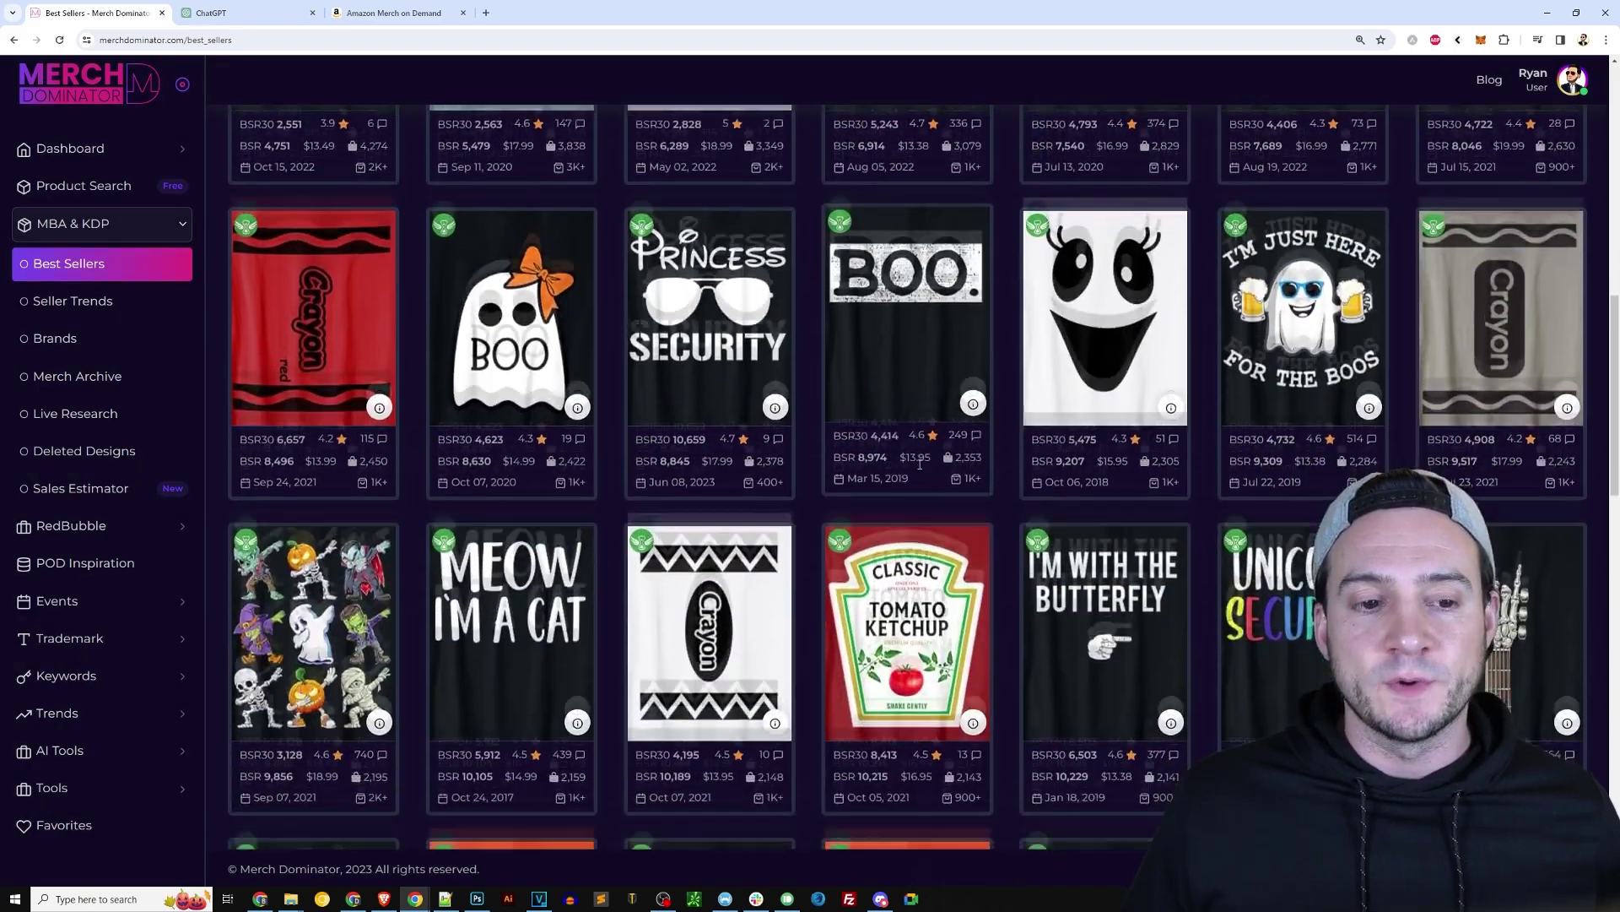
pyautogui.scroll(-3, 921, 461)
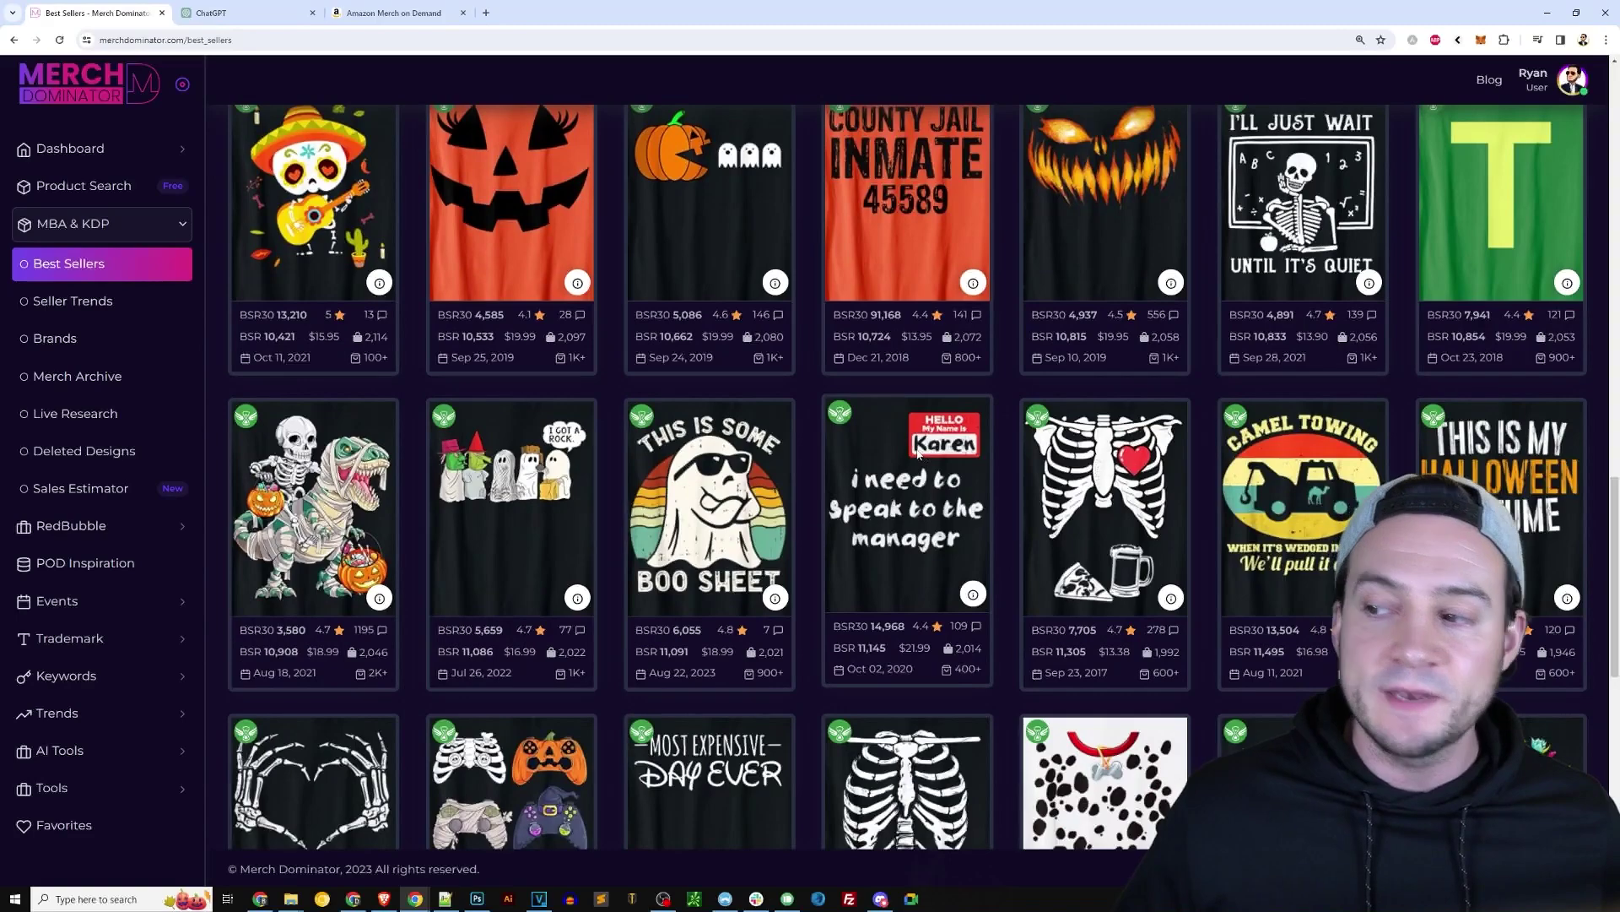
pyautogui.scroll(-1, 917, 454)
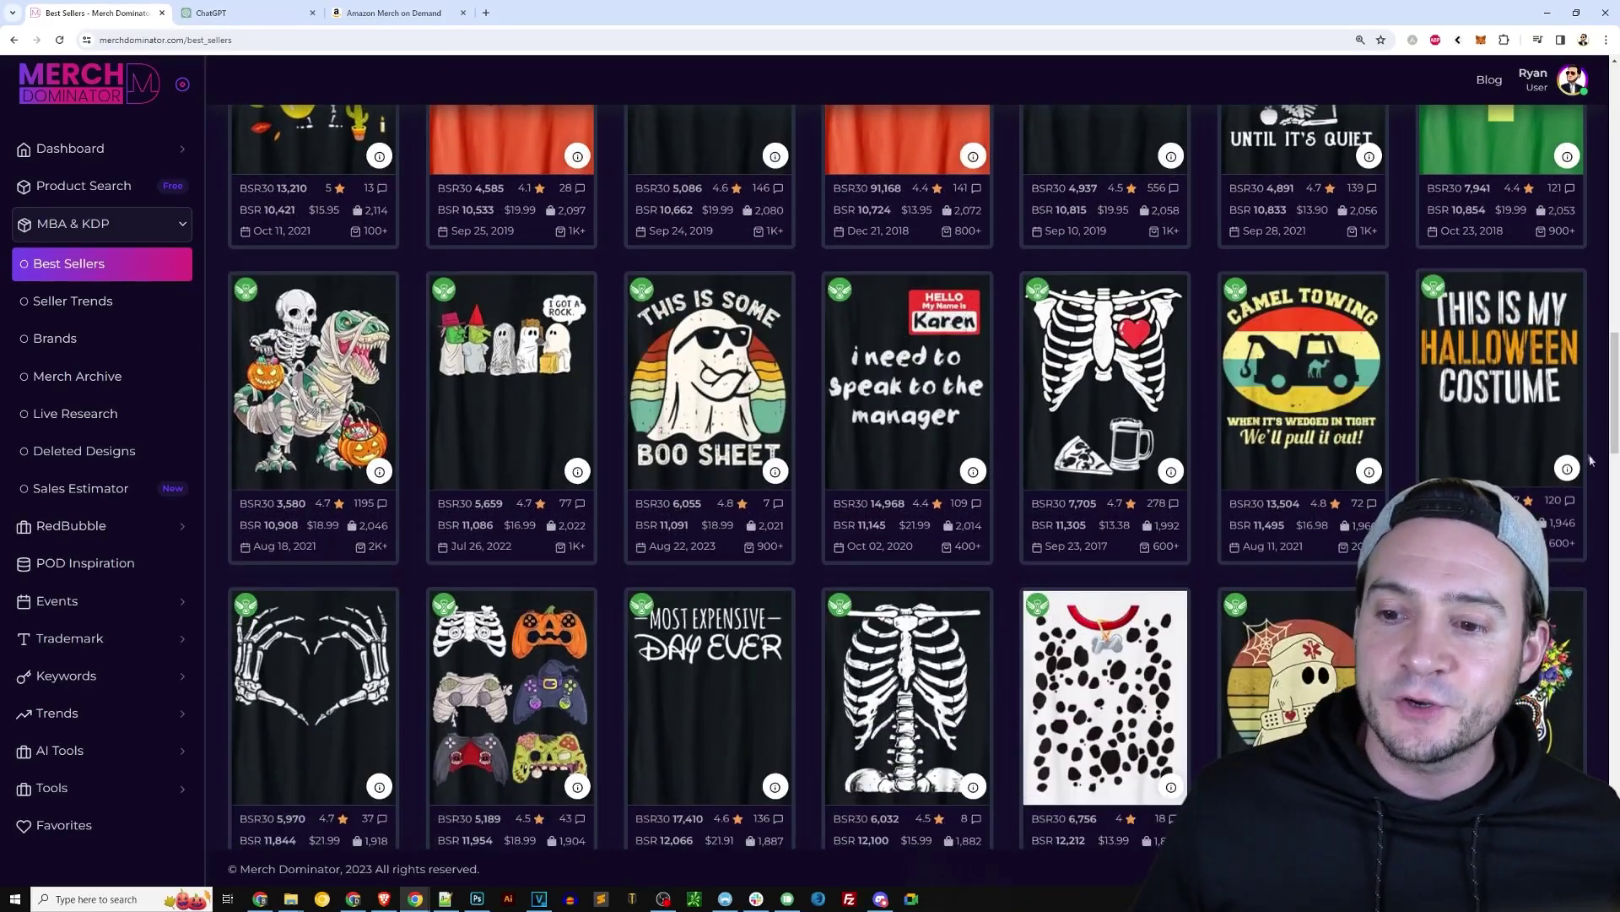
# Review details for 'This Is My Halloween Costume' and 'Meow I'm A Cat', then close the cat tab.
pyautogui.click(993, 412)
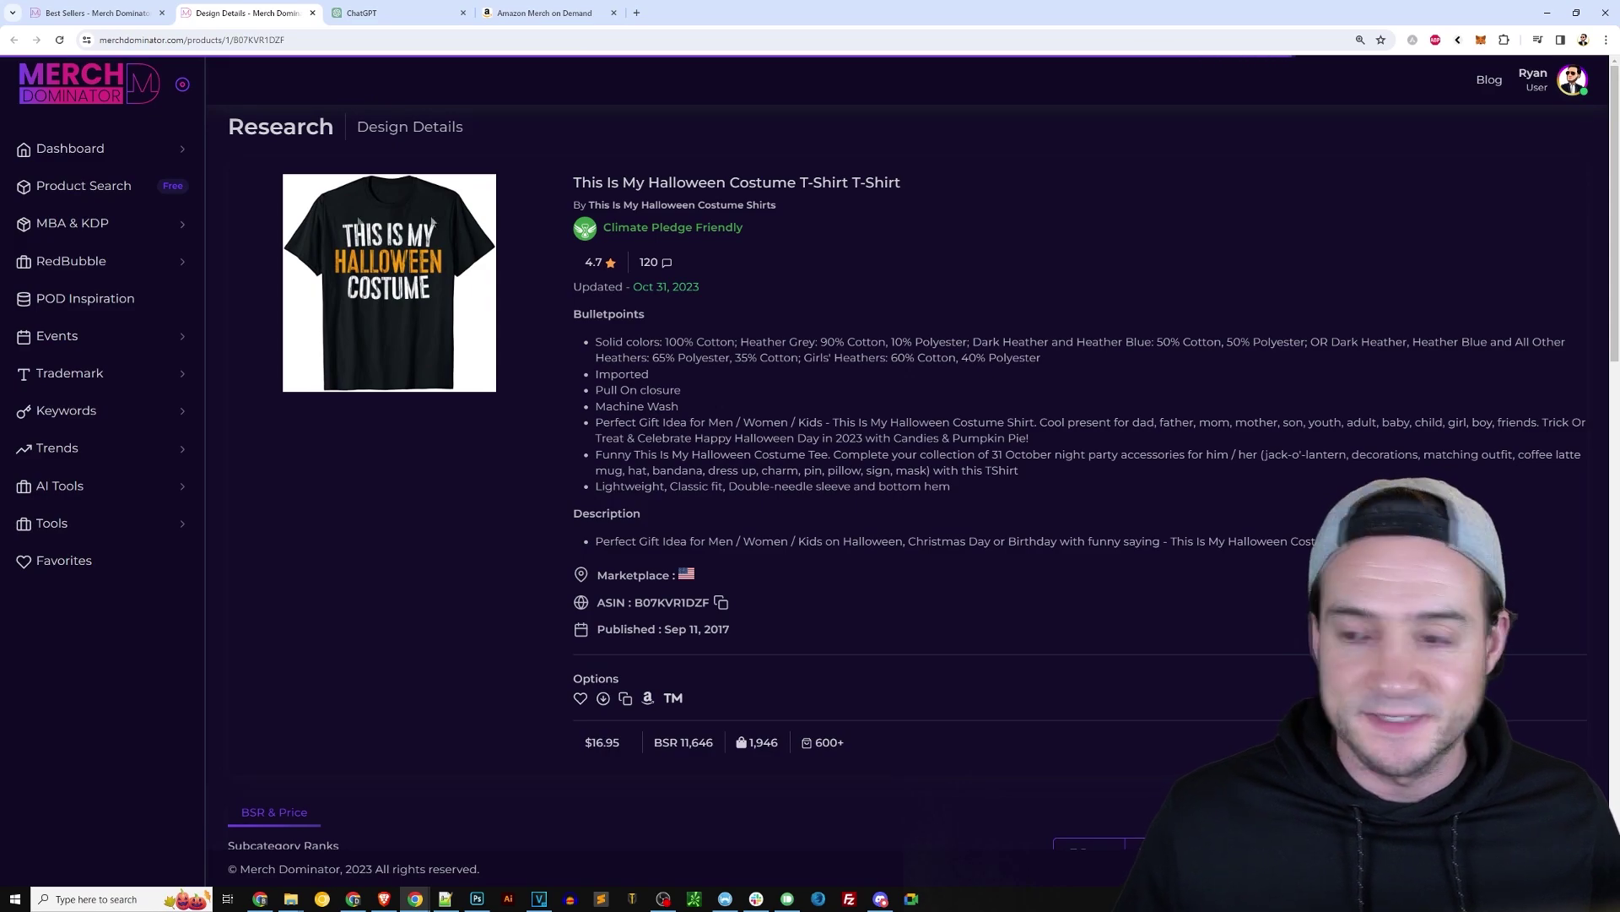
pyautogui.click(93, 13)
pyautogui.scroll(-5, 712, 379)
pyautogui.click(712, 340)
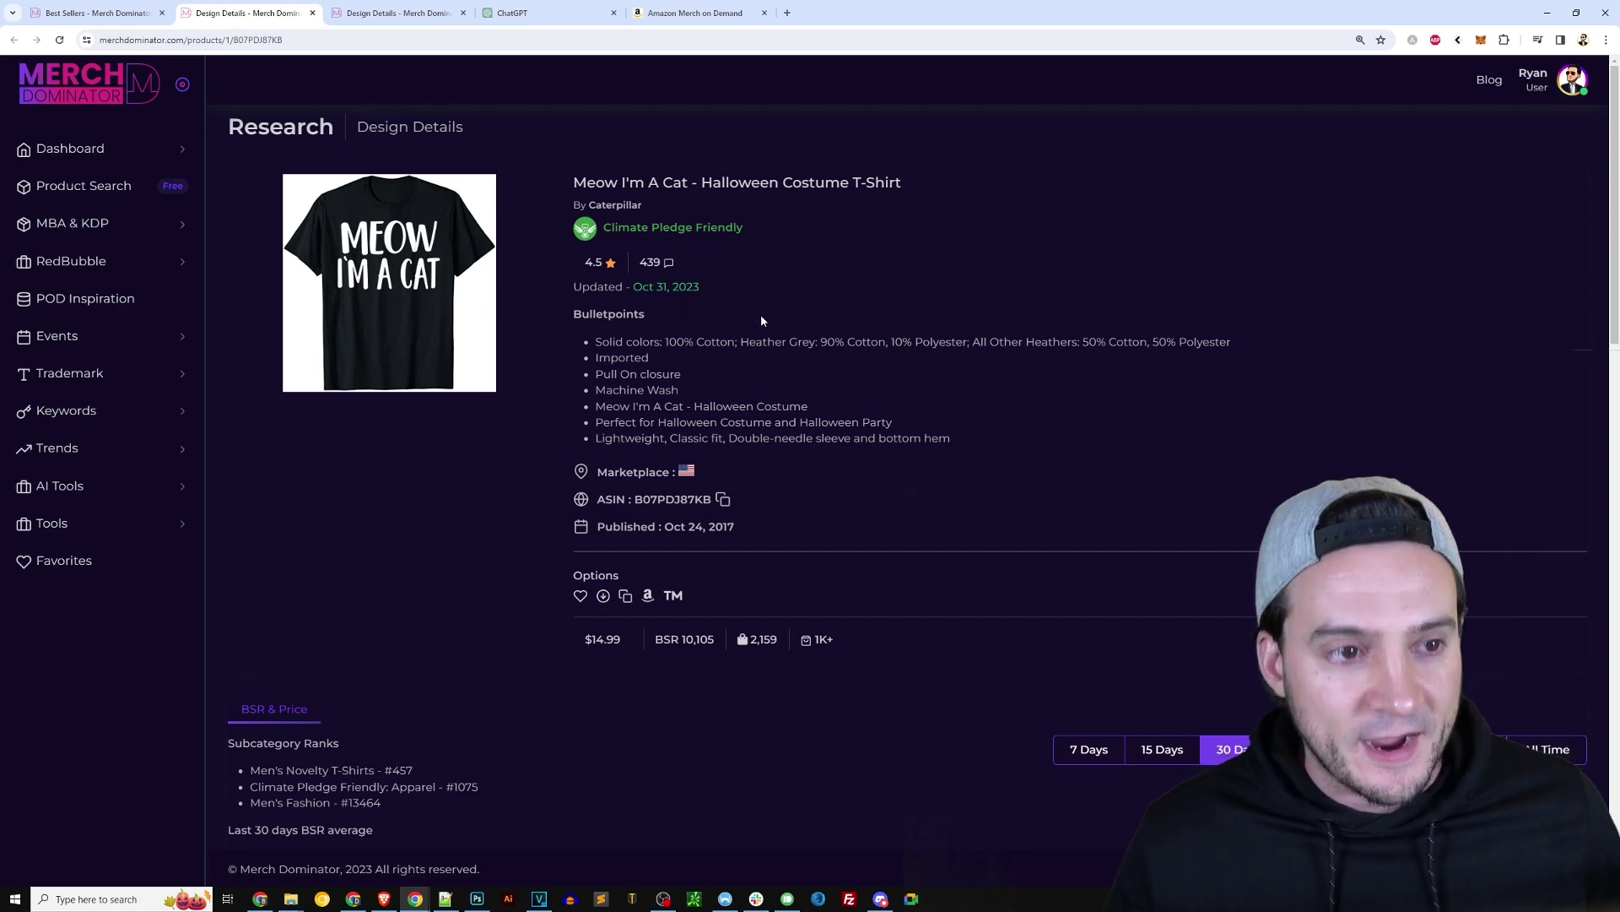
pyautogui.hotkey('ctrl', 'w')
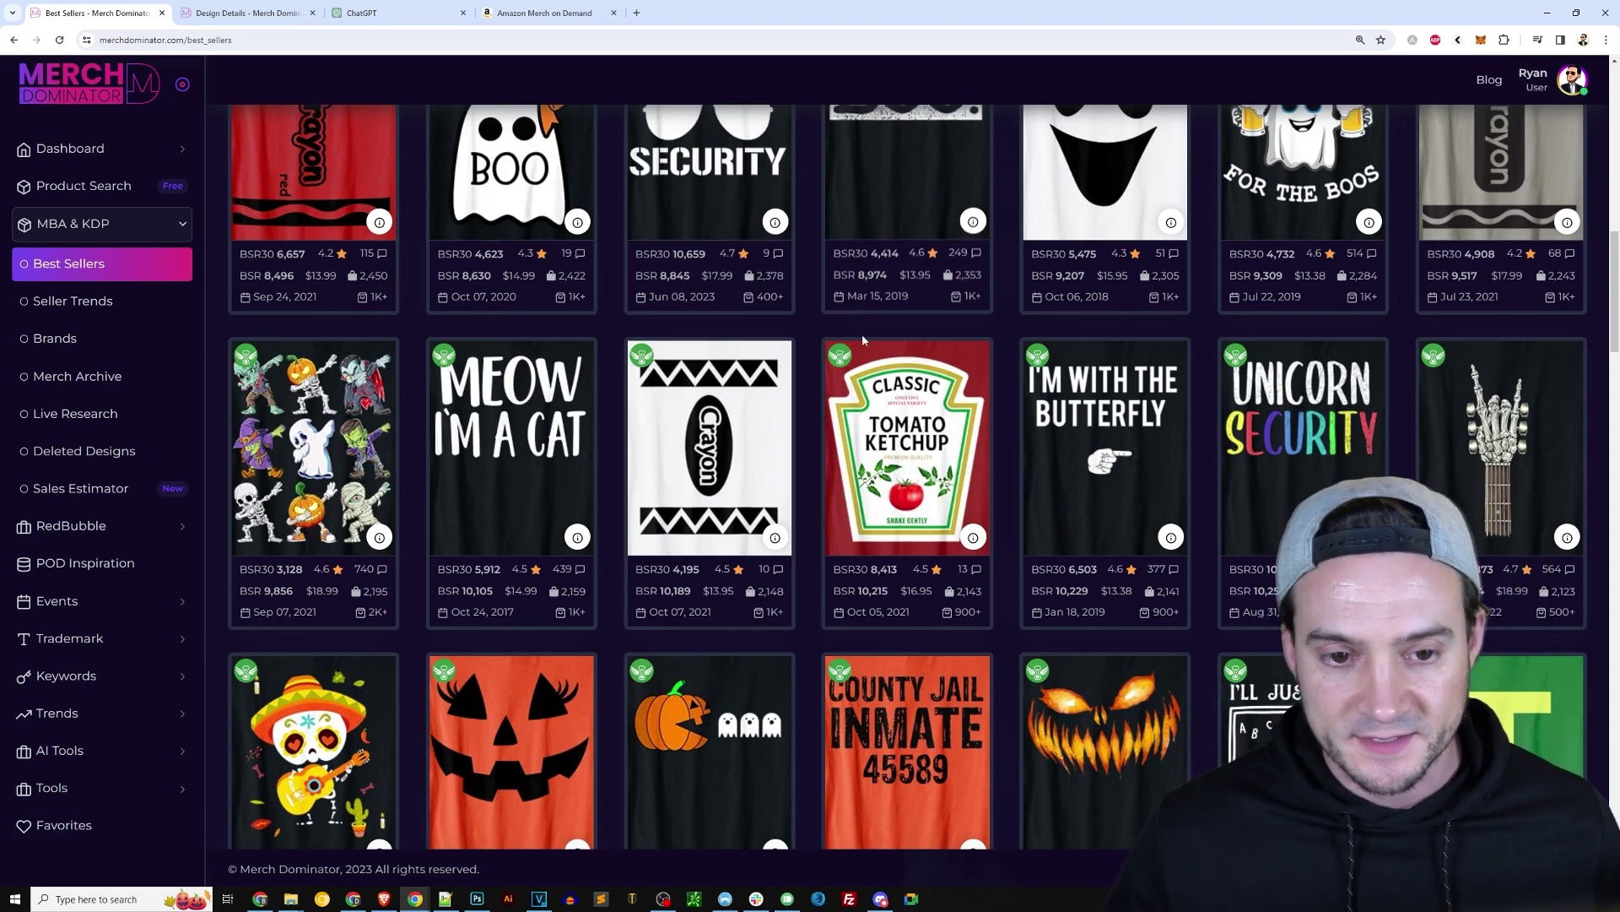
pyautogui.scroll(15, 393, 216)
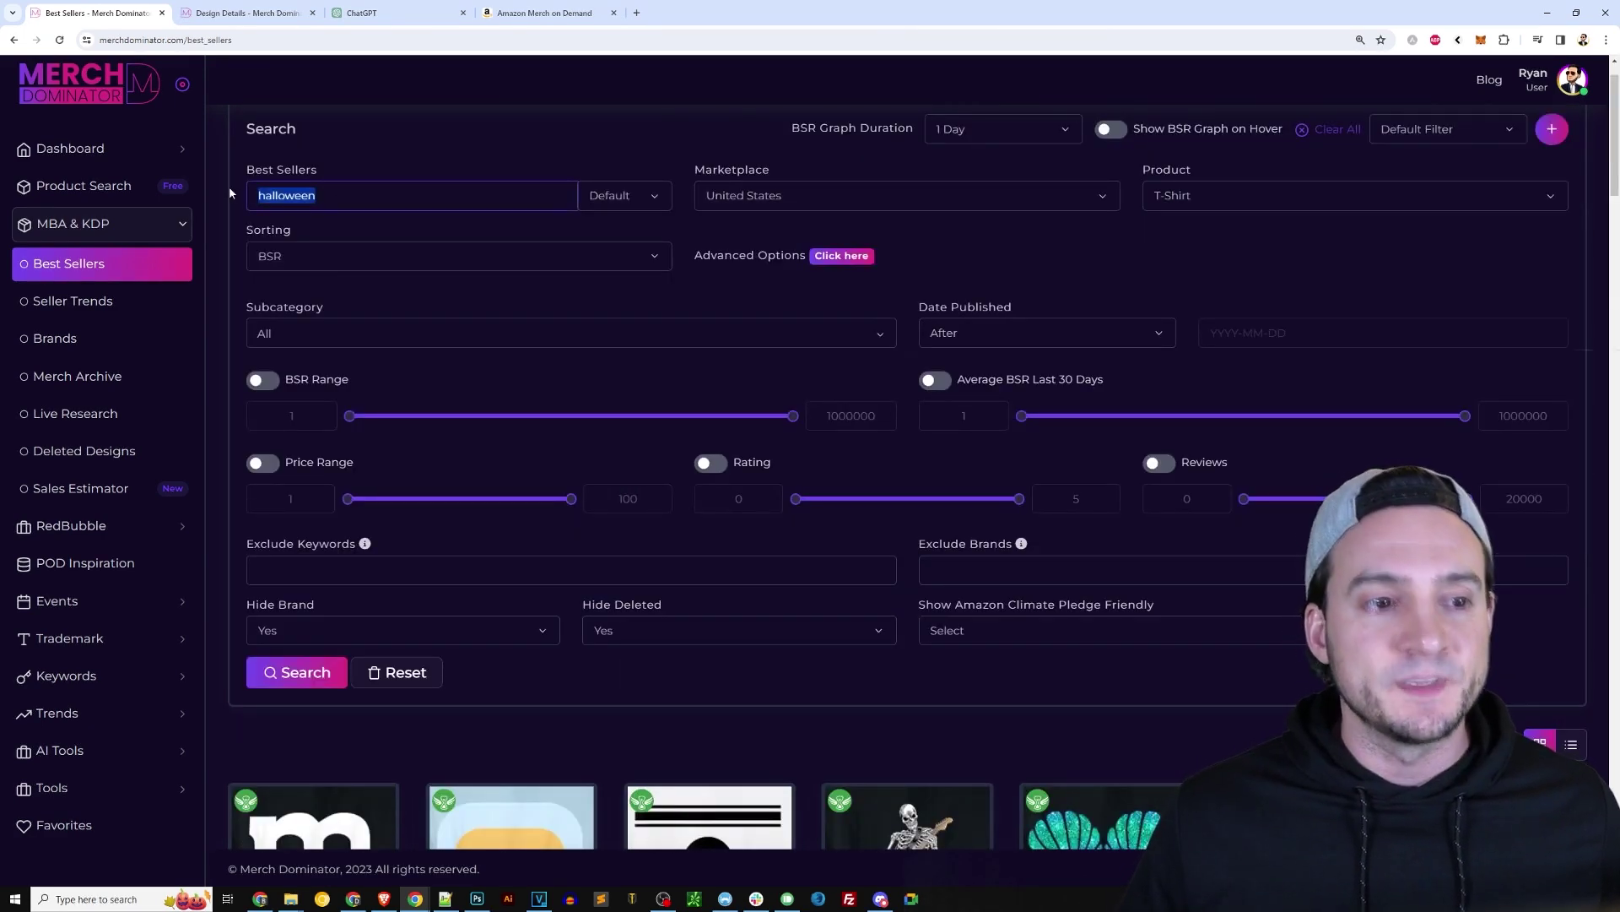
# Search best sellers for 'pretend i'm a' and browse the Dalmatian, Pirate and Crab designs.
pyautogui.write('pretend ')
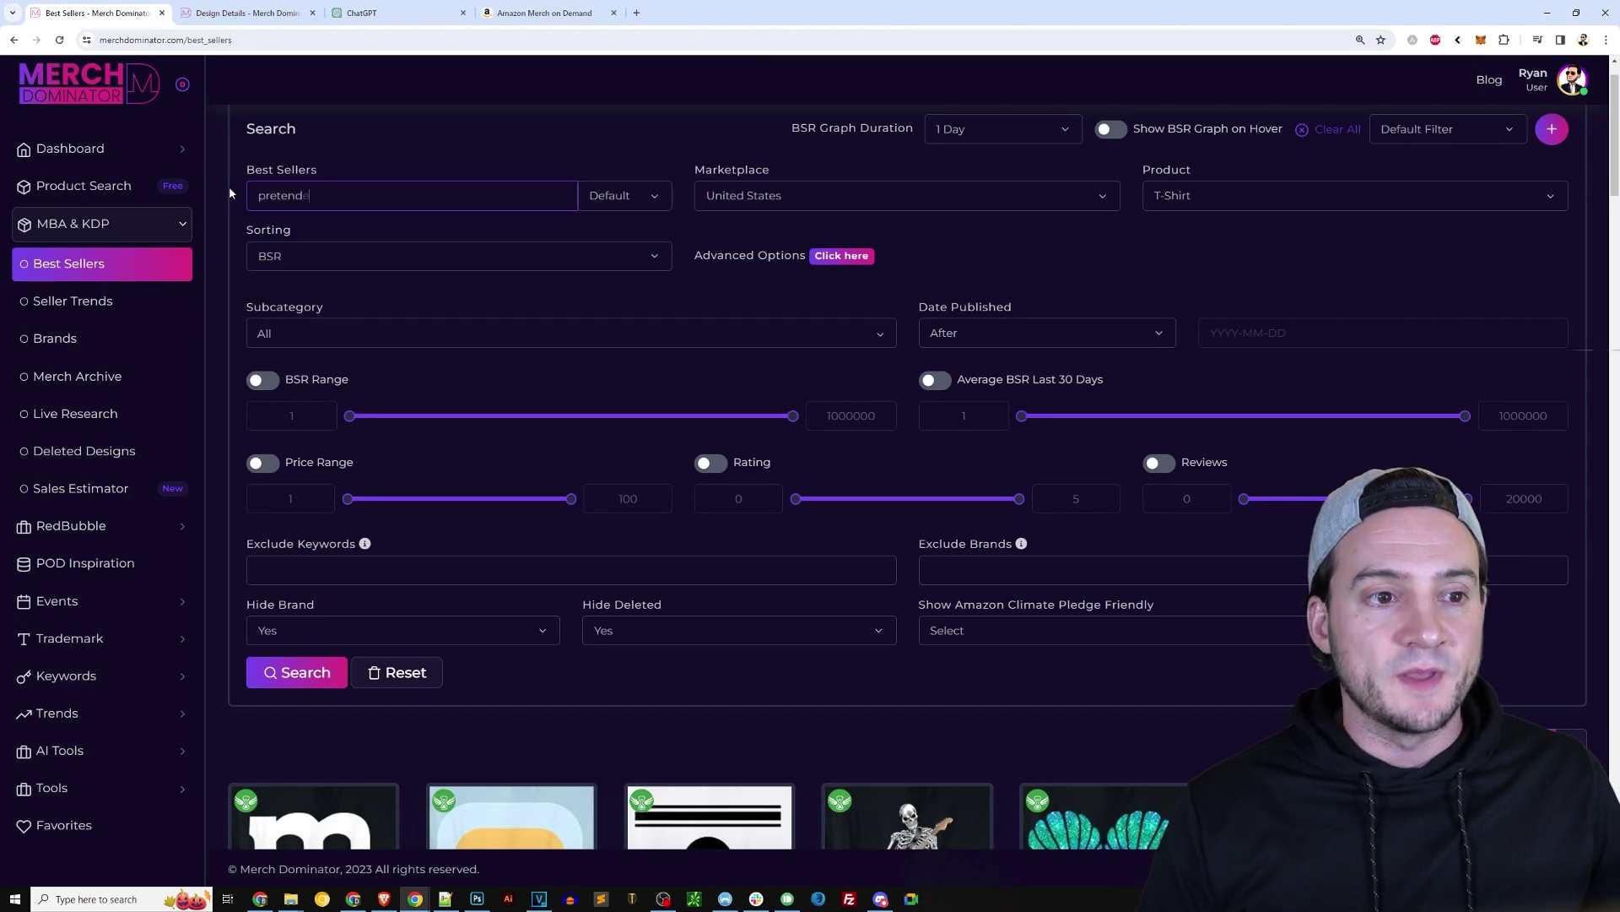
pyautogui.write("i'm a")
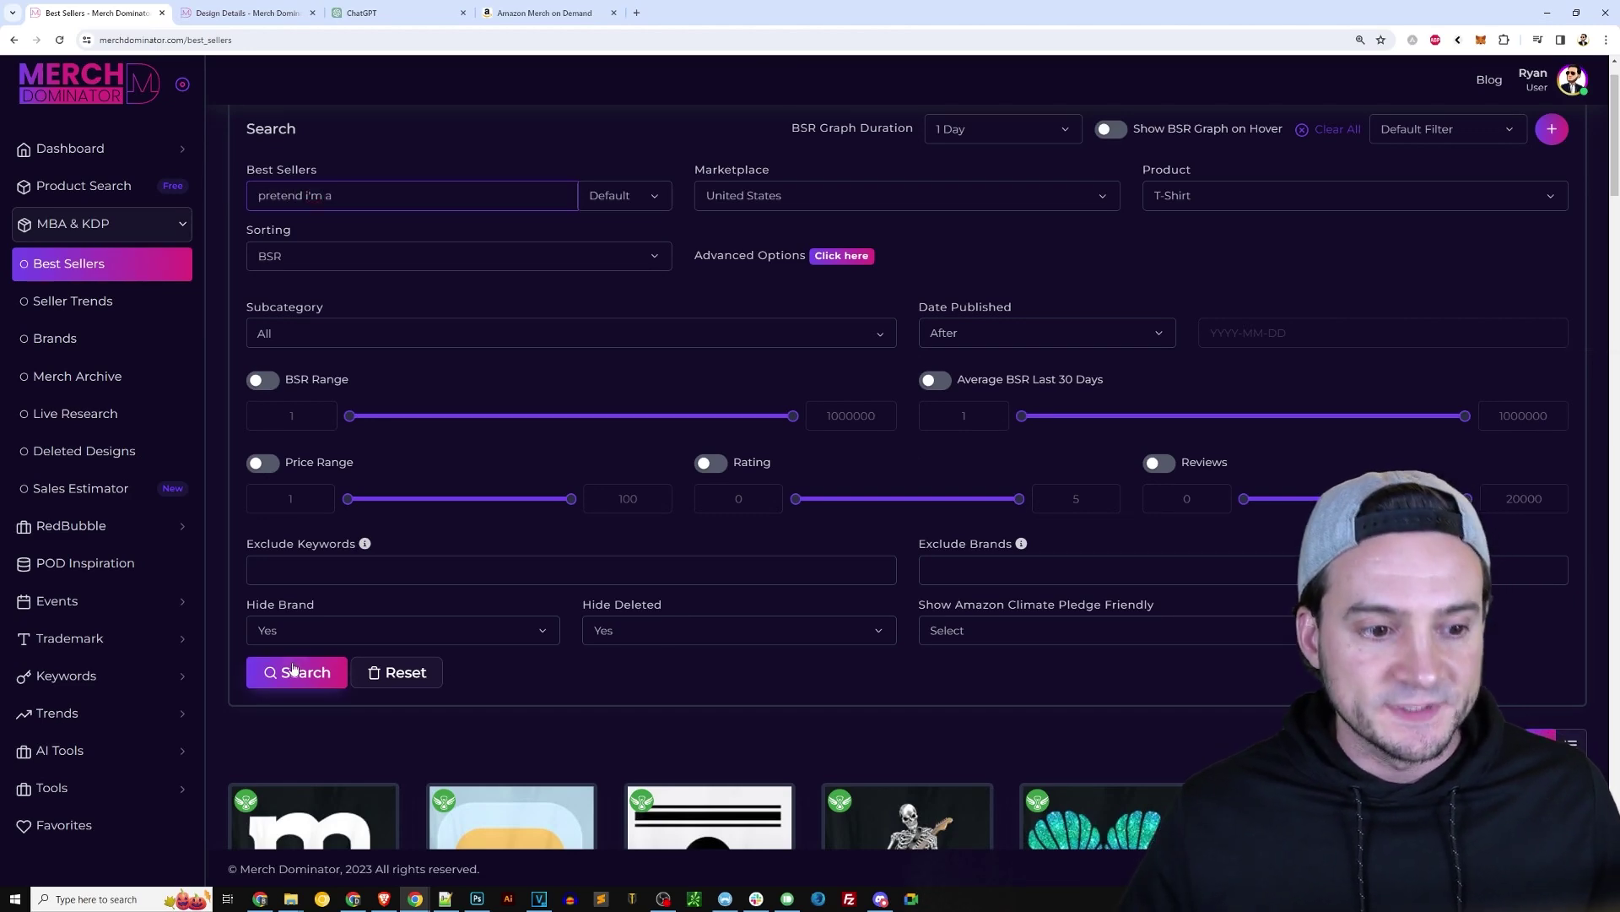
pyautogui.click(293, 669)
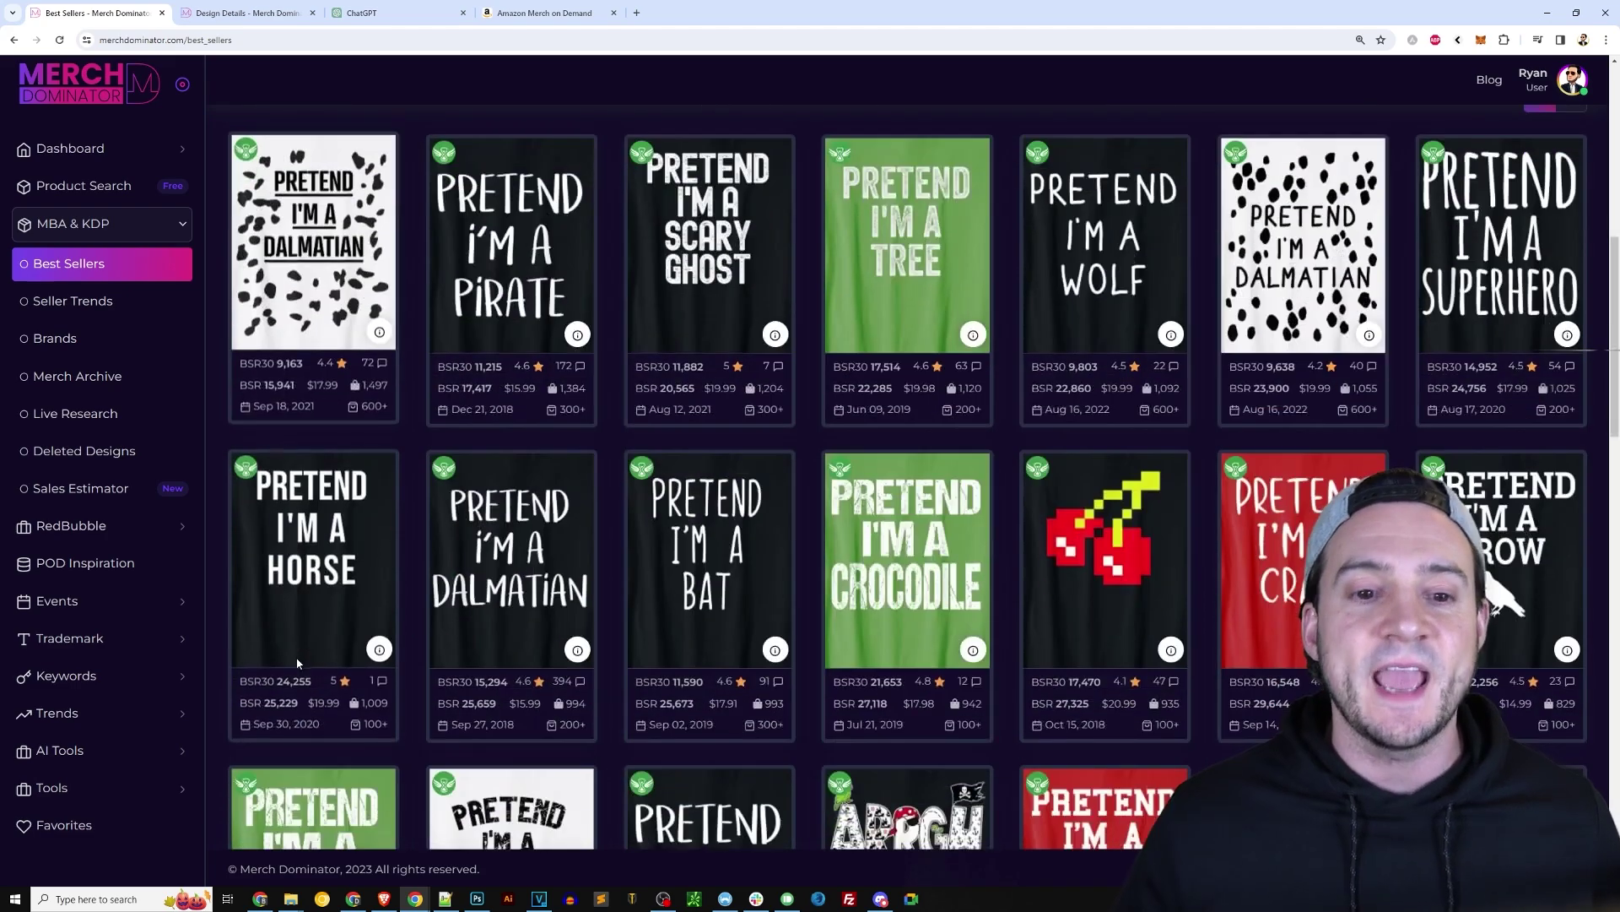
pyautogui.moveTo(297, 664)
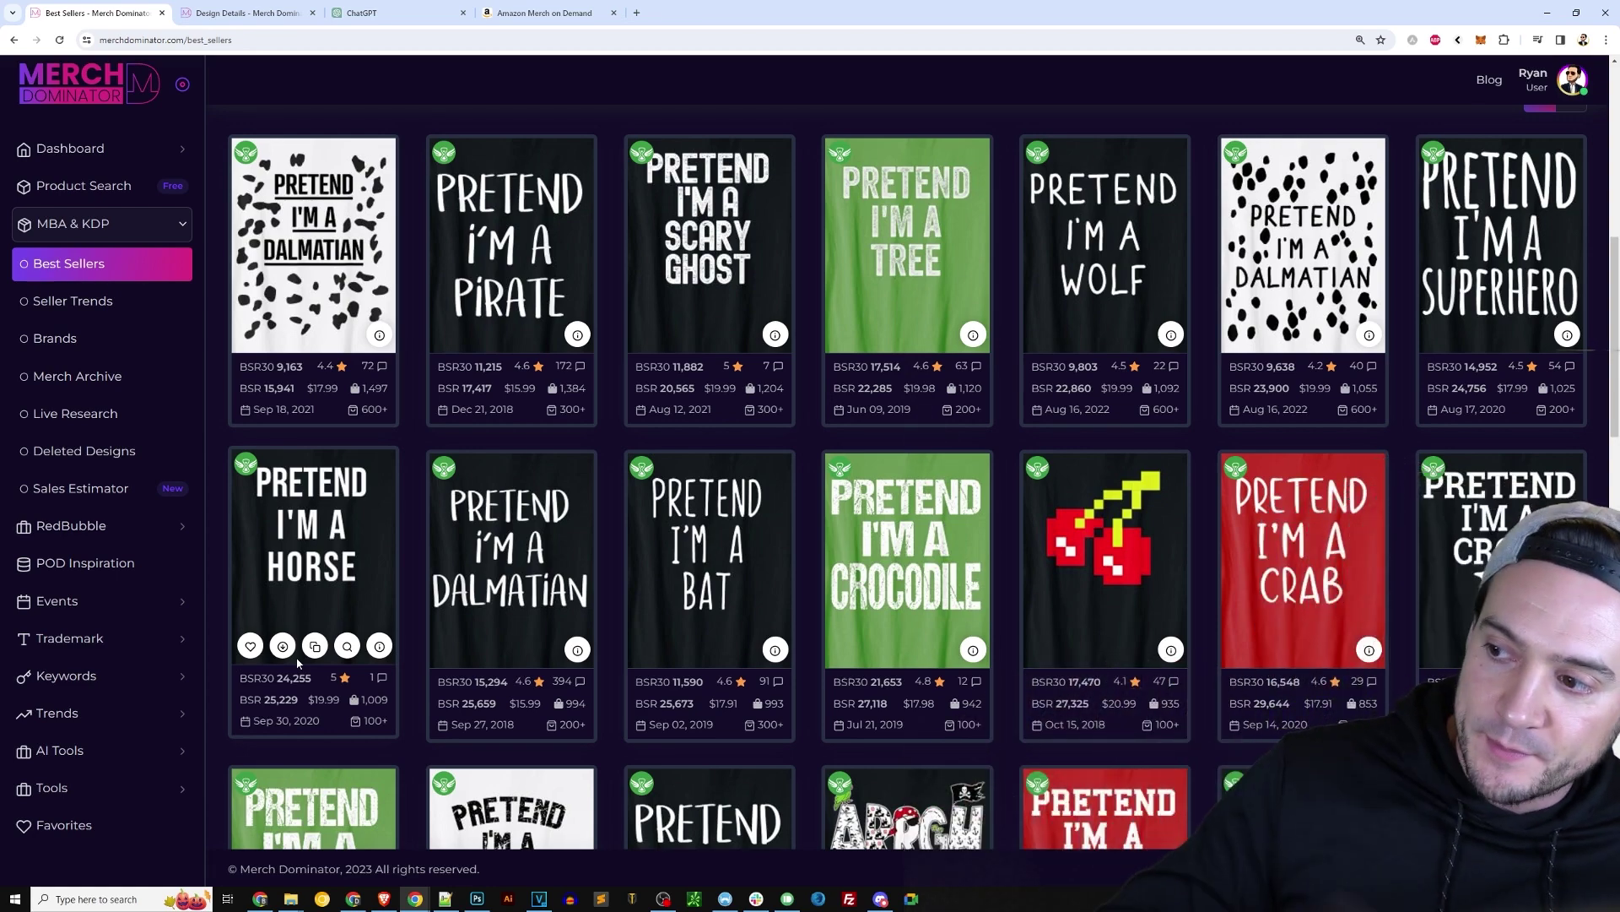
pyautogui.scroll(-8, 993, 637)
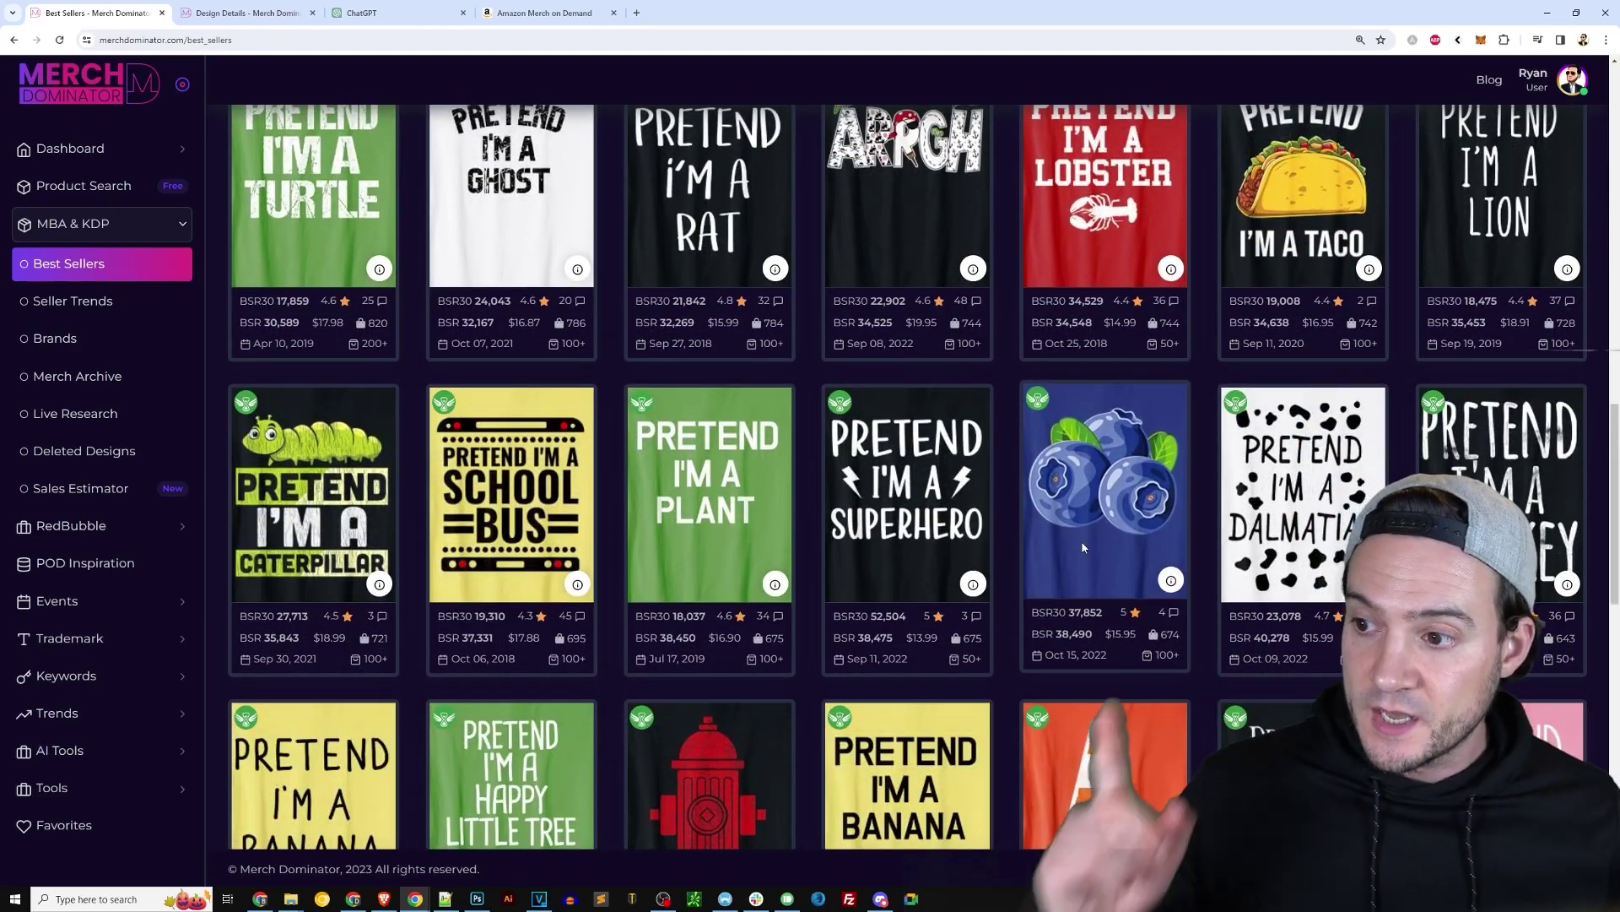
pyautogui.scroll(-3, 1083, 547)
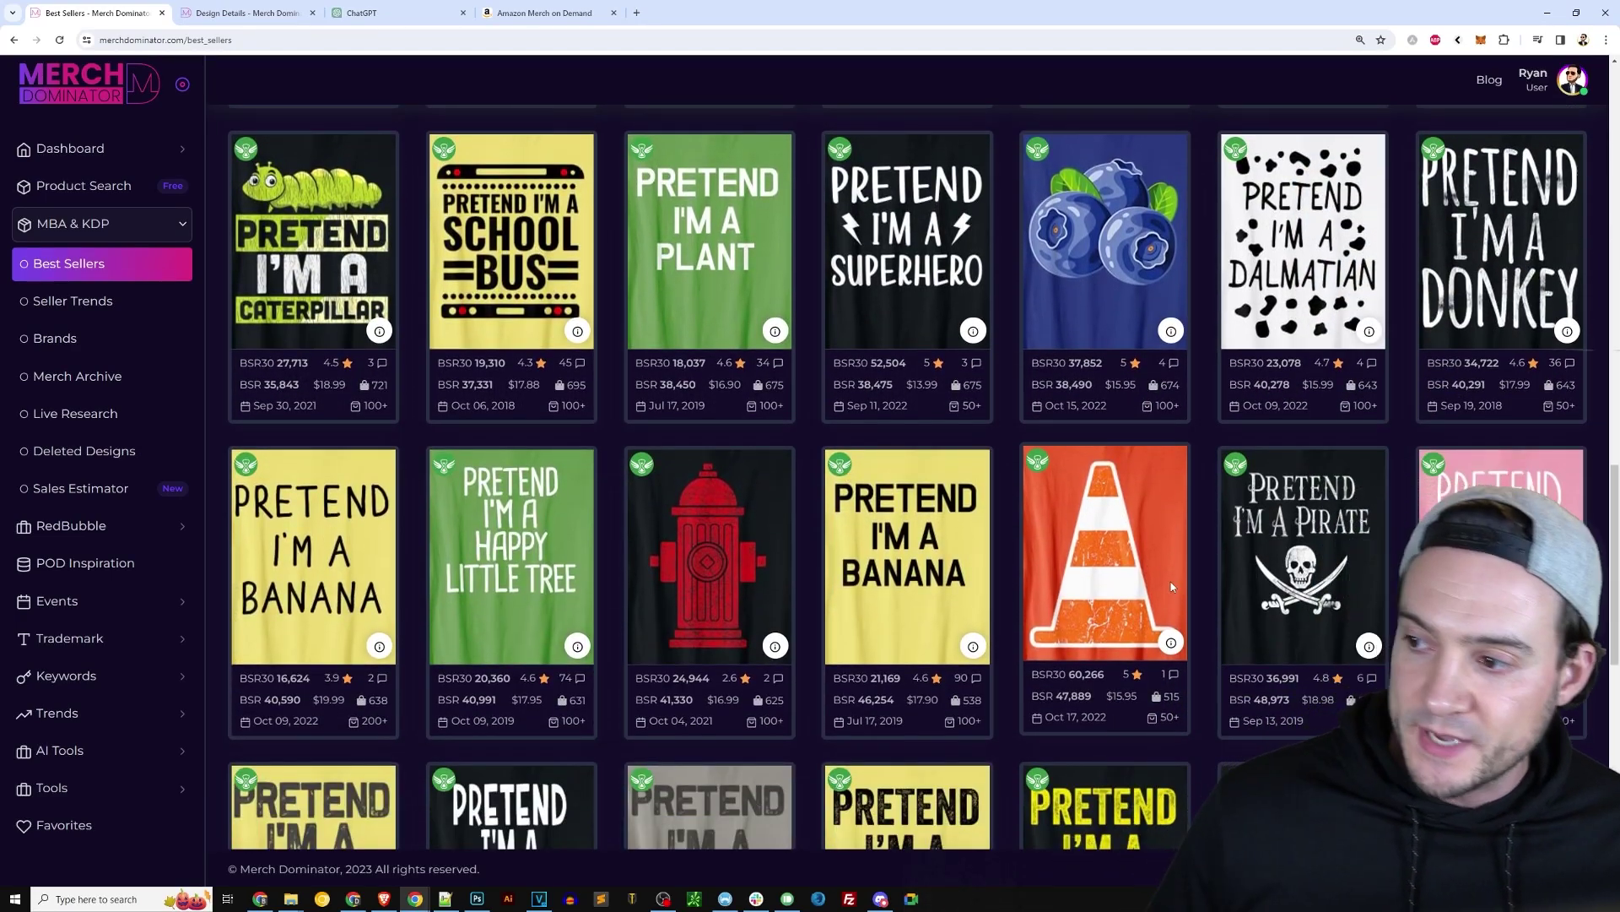
pyautogui.scroll(6, 1102, 398)
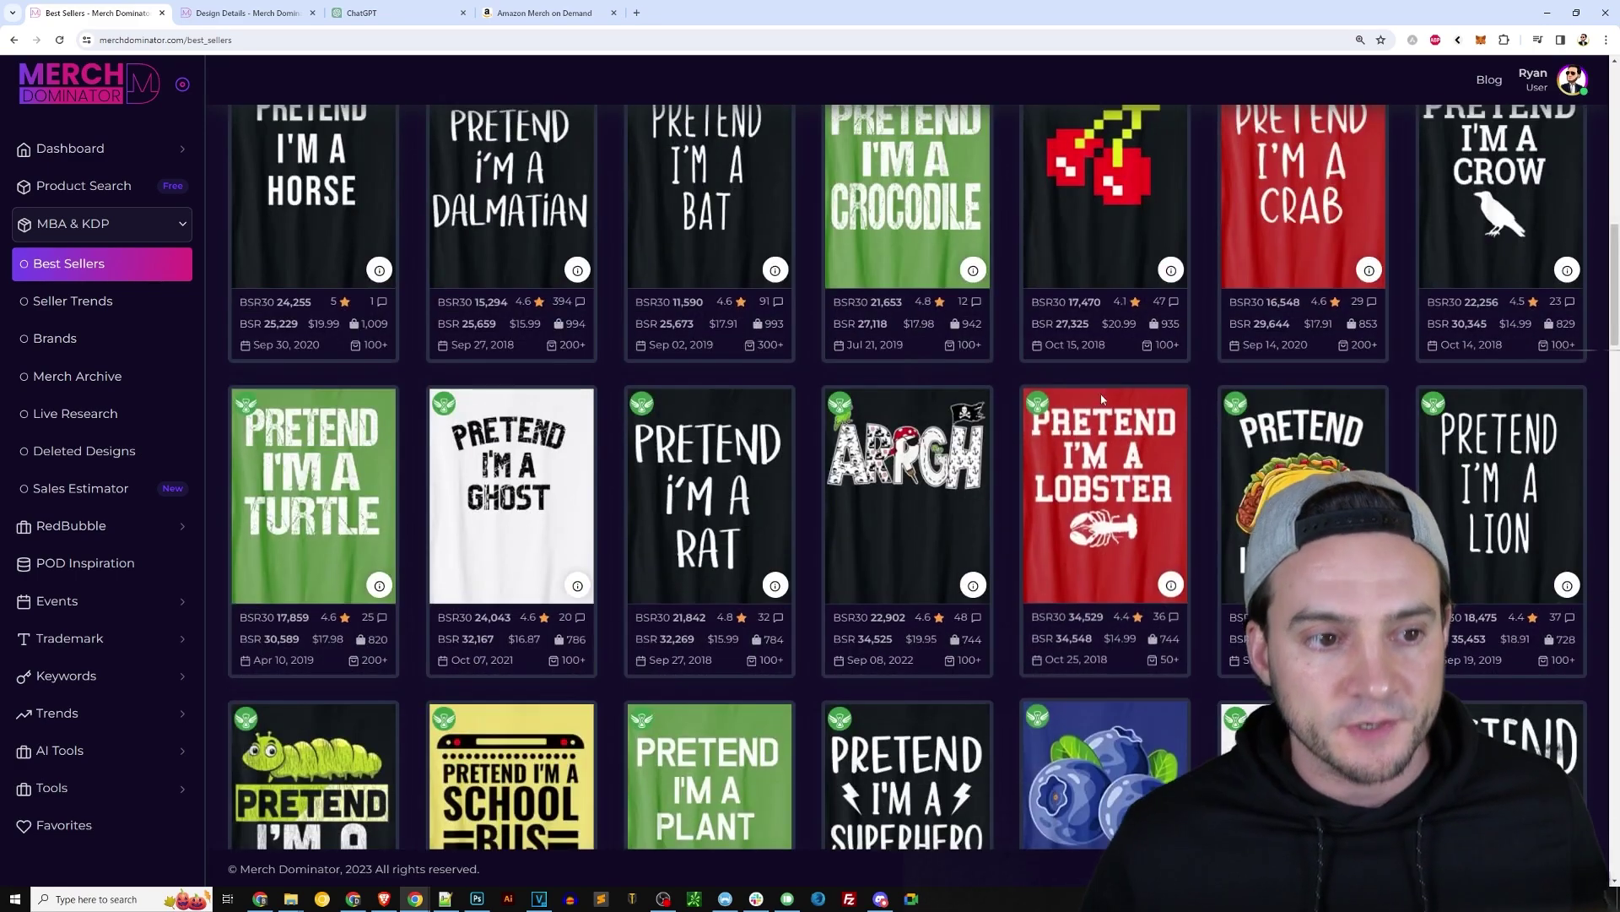
pyautogui.scroll(10, 1102, 398)
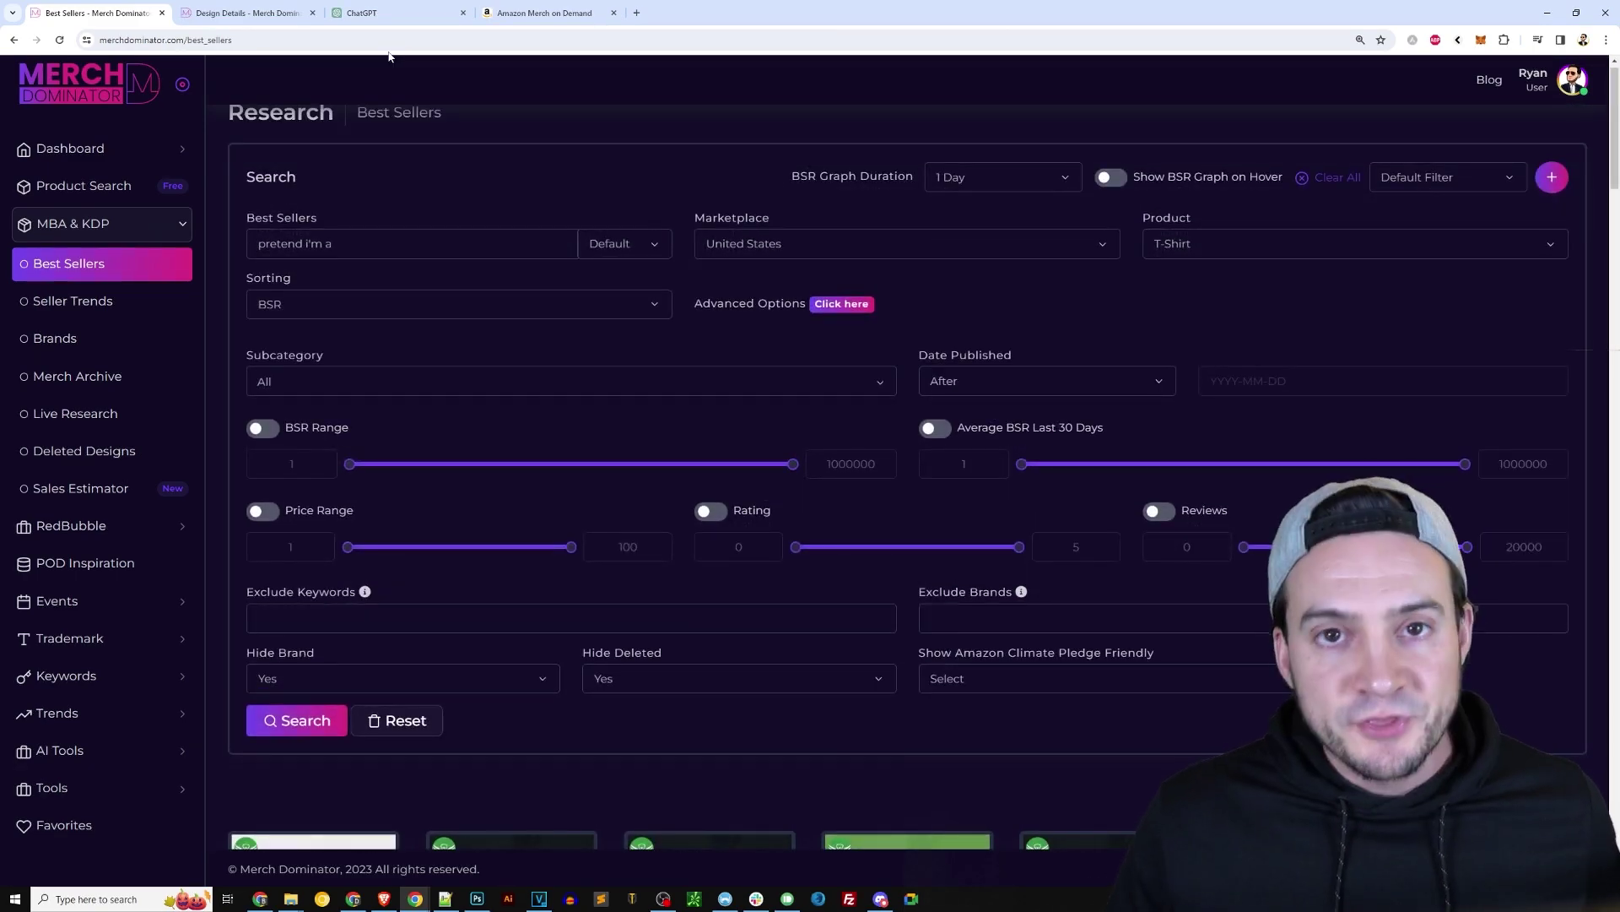
# Ask ChatGPT for a list of 20 green things in non-plural form.
pyautogui.click(390, 13)
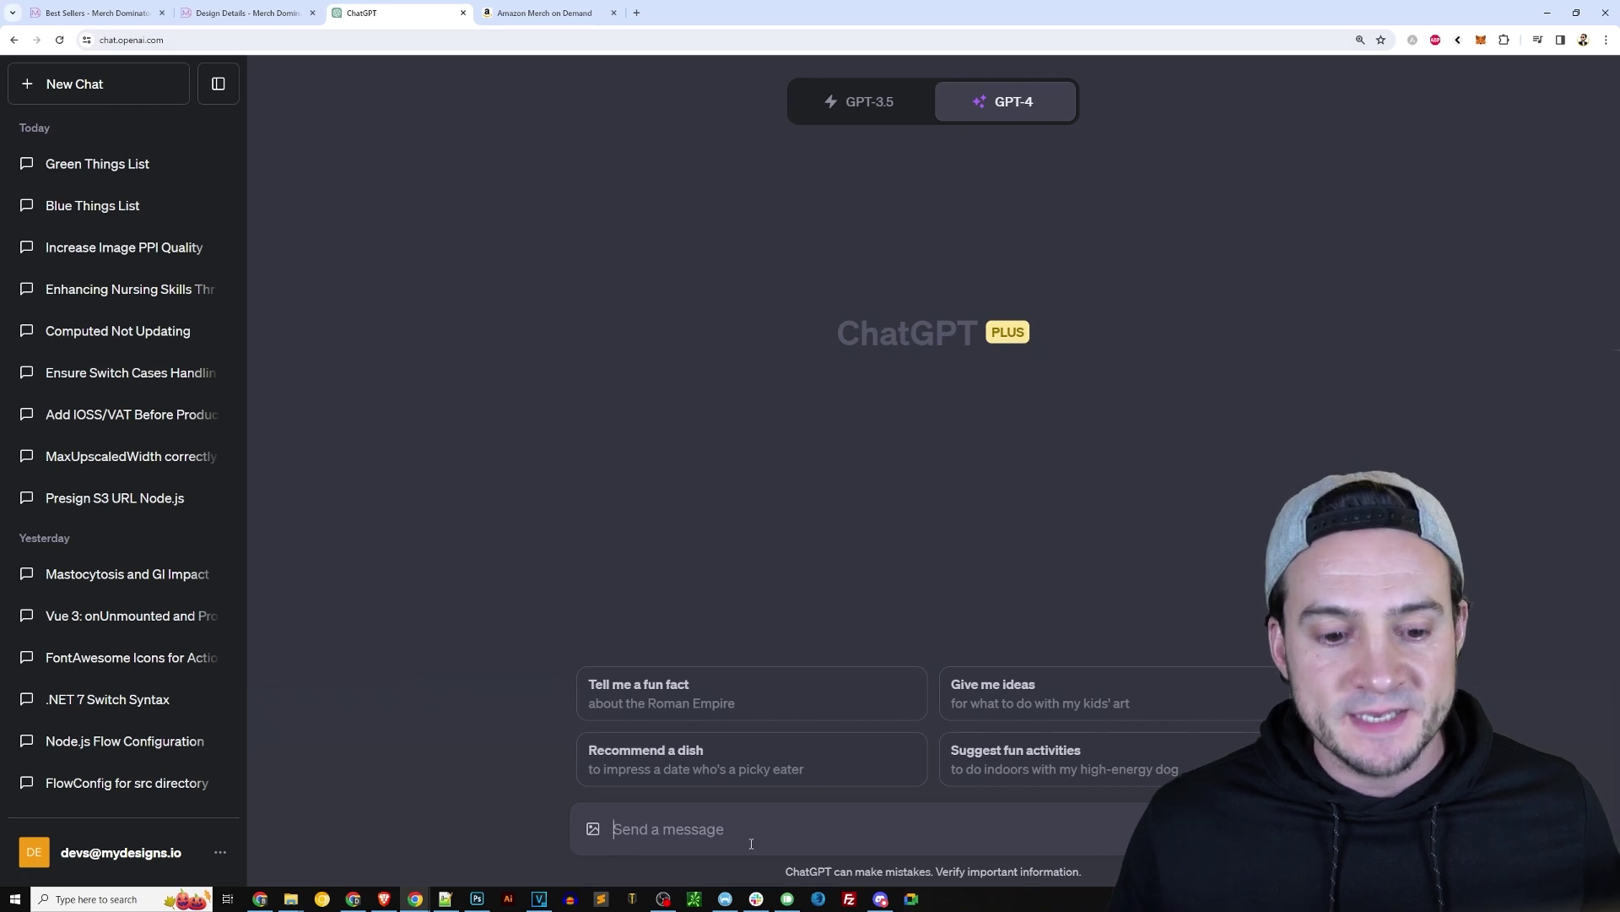
pyautogui.write('write me a ')
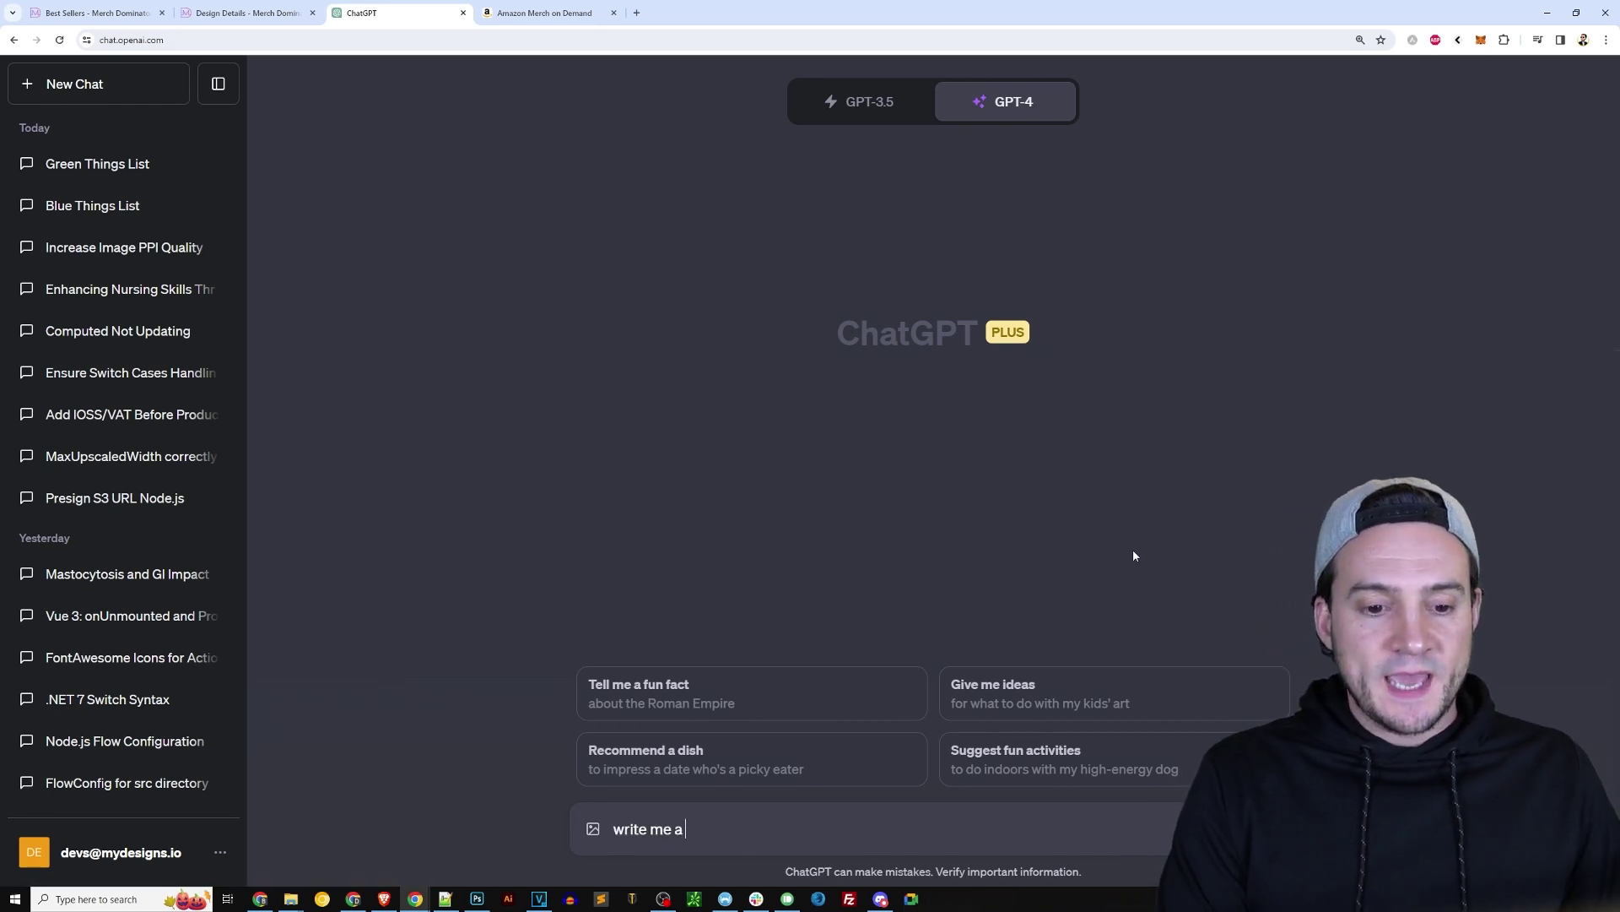
pyautogui.write('list of 20 things that ')
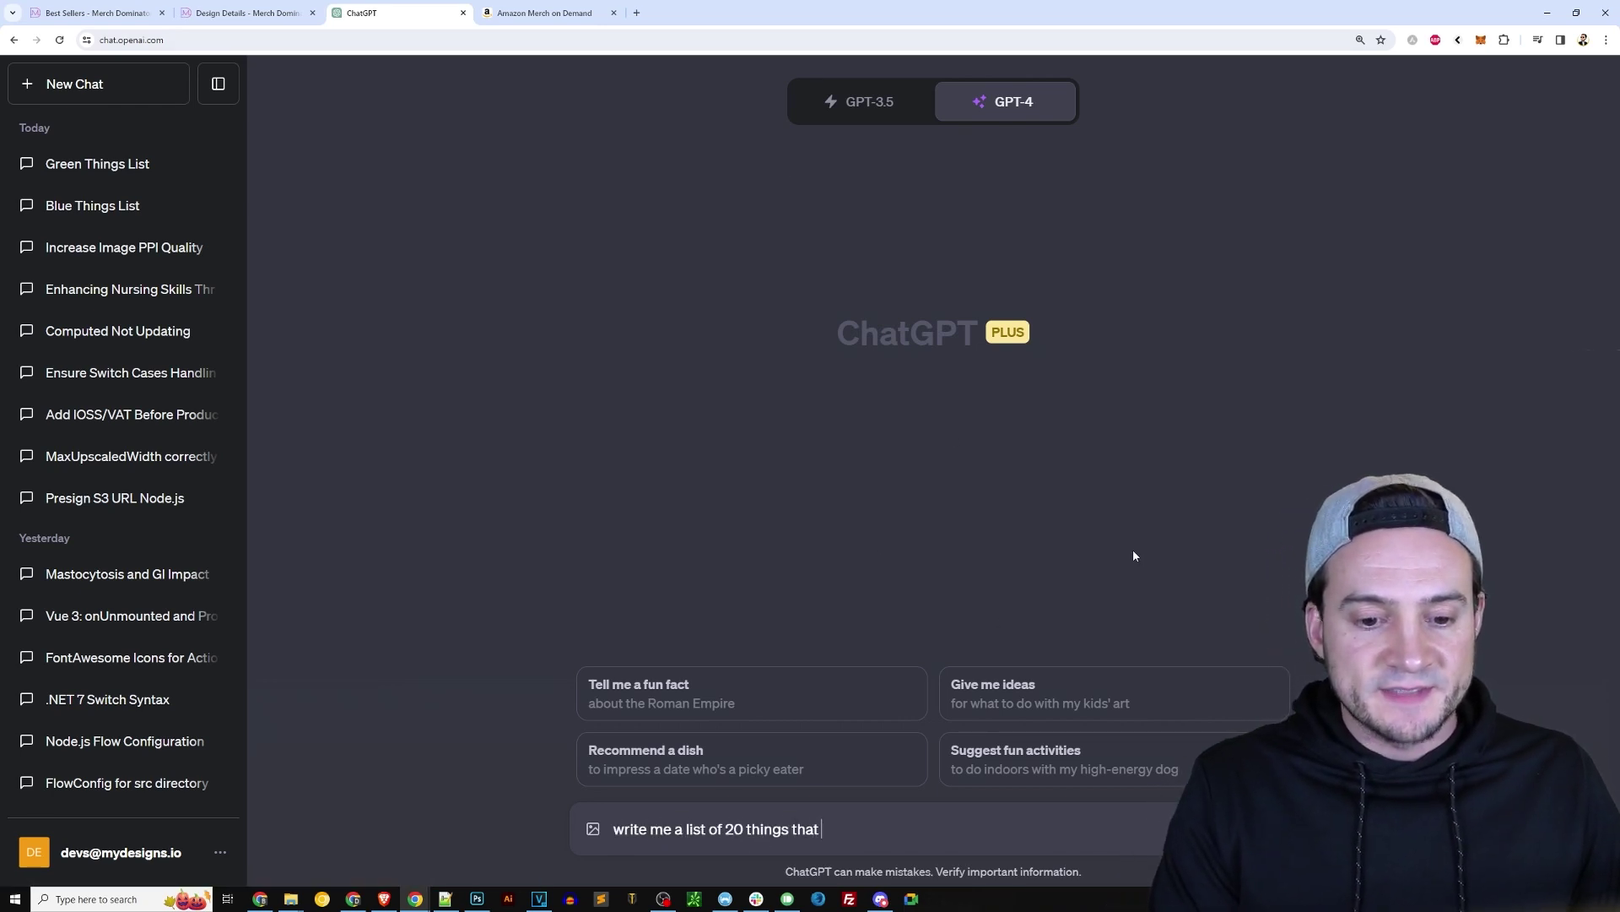
pyautogui.write('are green, non-pl')
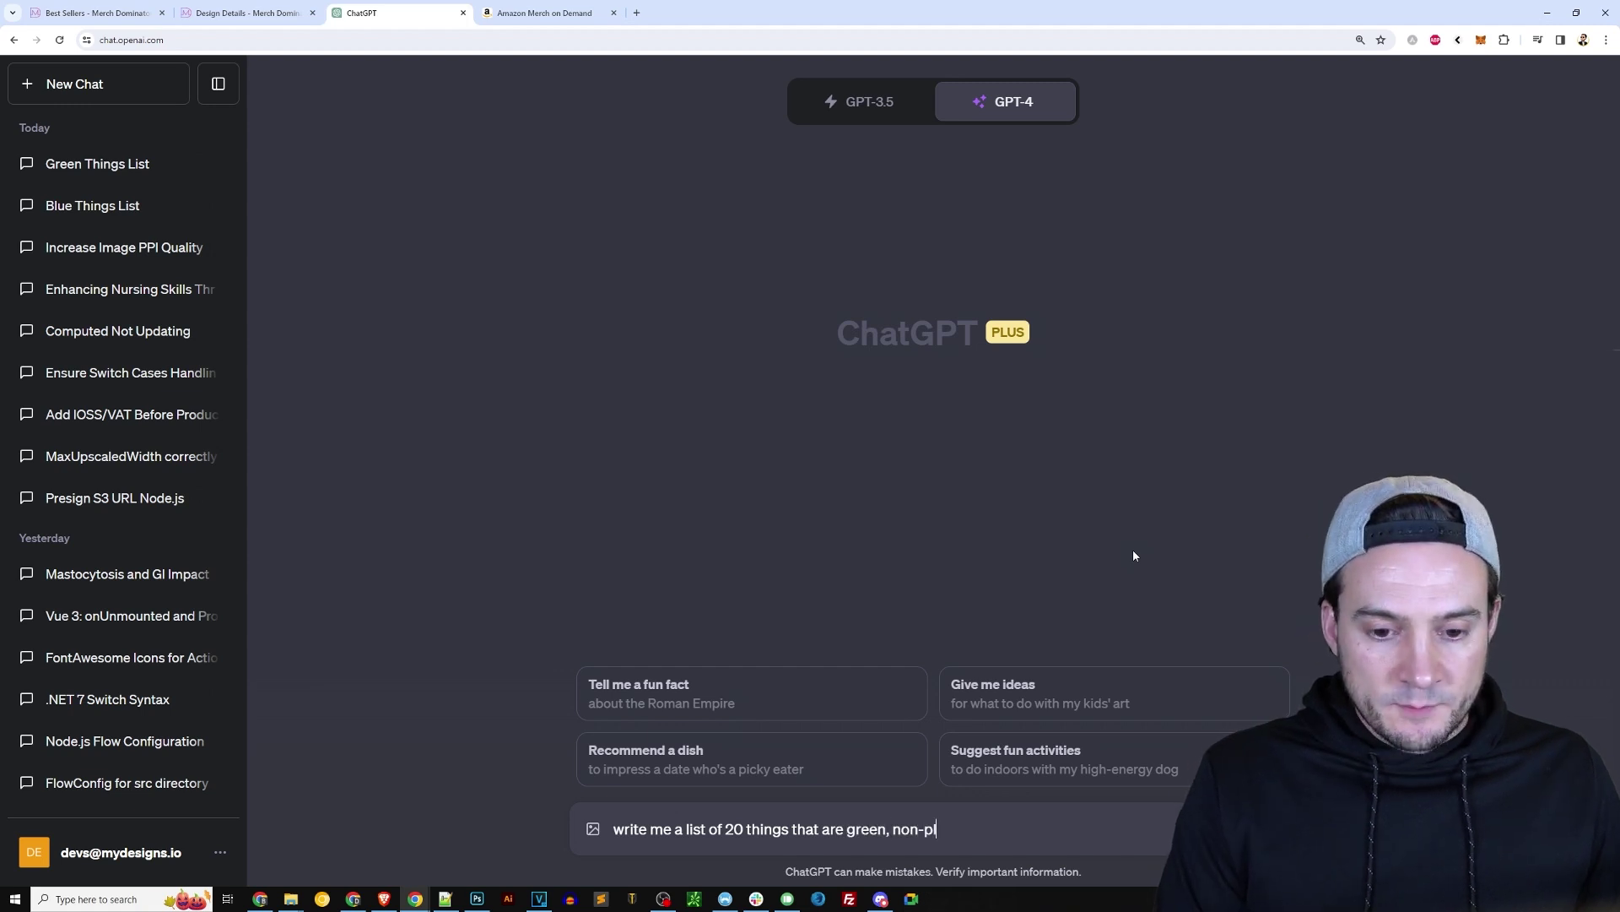
pyautogui.write('ural form')
pyautogui.press('Return')
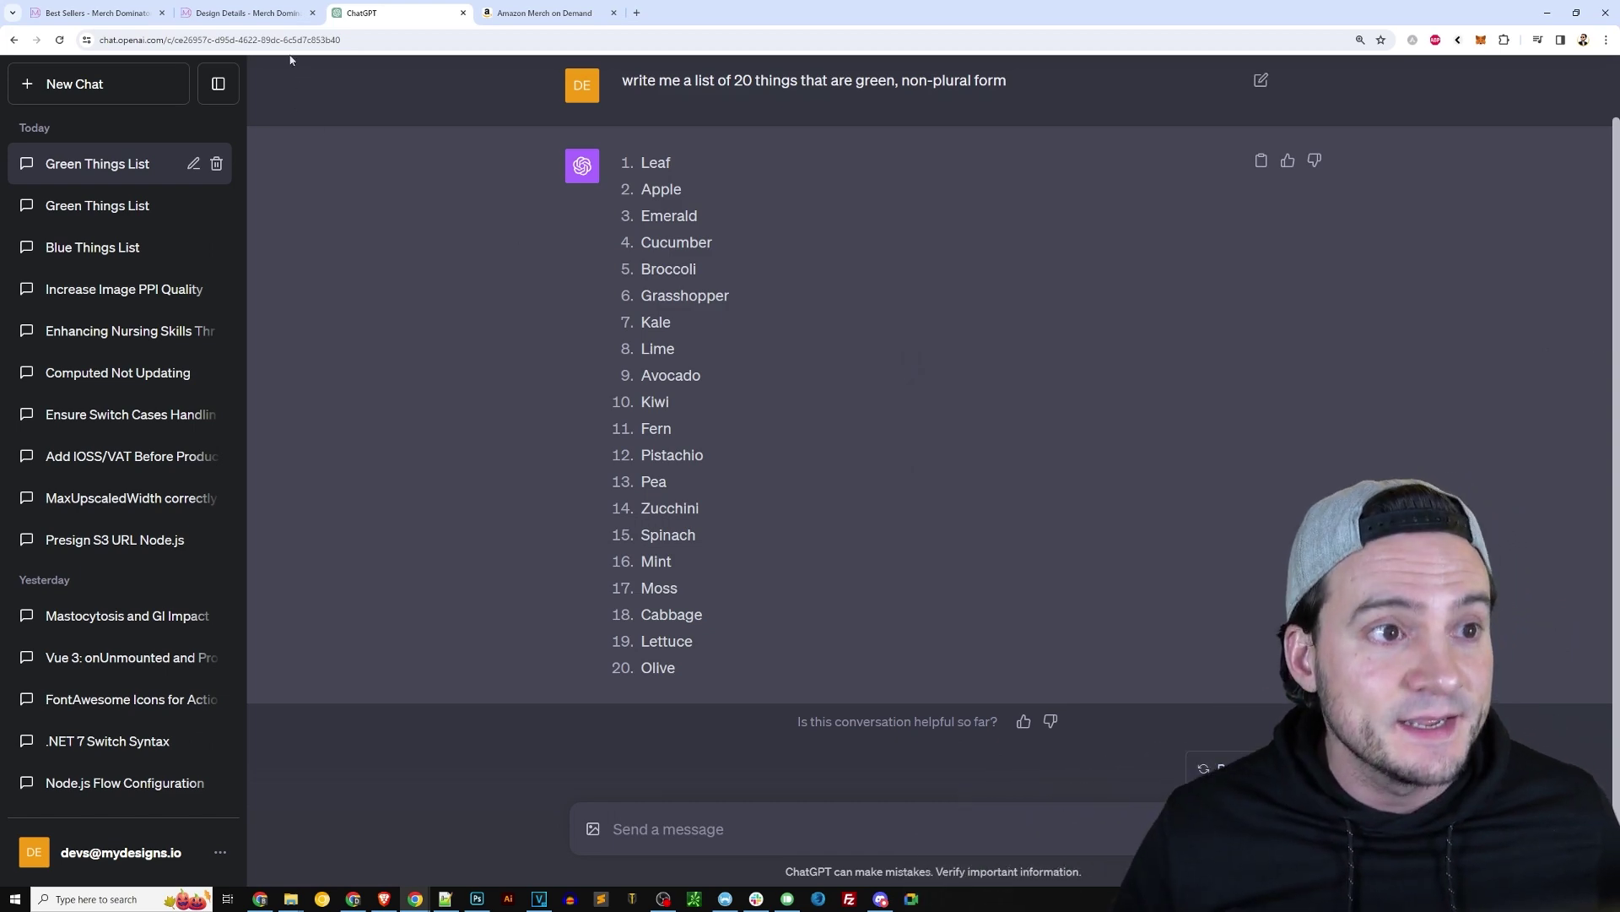
# Return to Merch Dominator's best sellers and open the Pretend I'm A Tree design details.
pyautogui.click(265, 15)
pyautogui.hotkey('ctrl', 'shift', 'Tab')
pyautogui.scroll(-5, 760, 422)
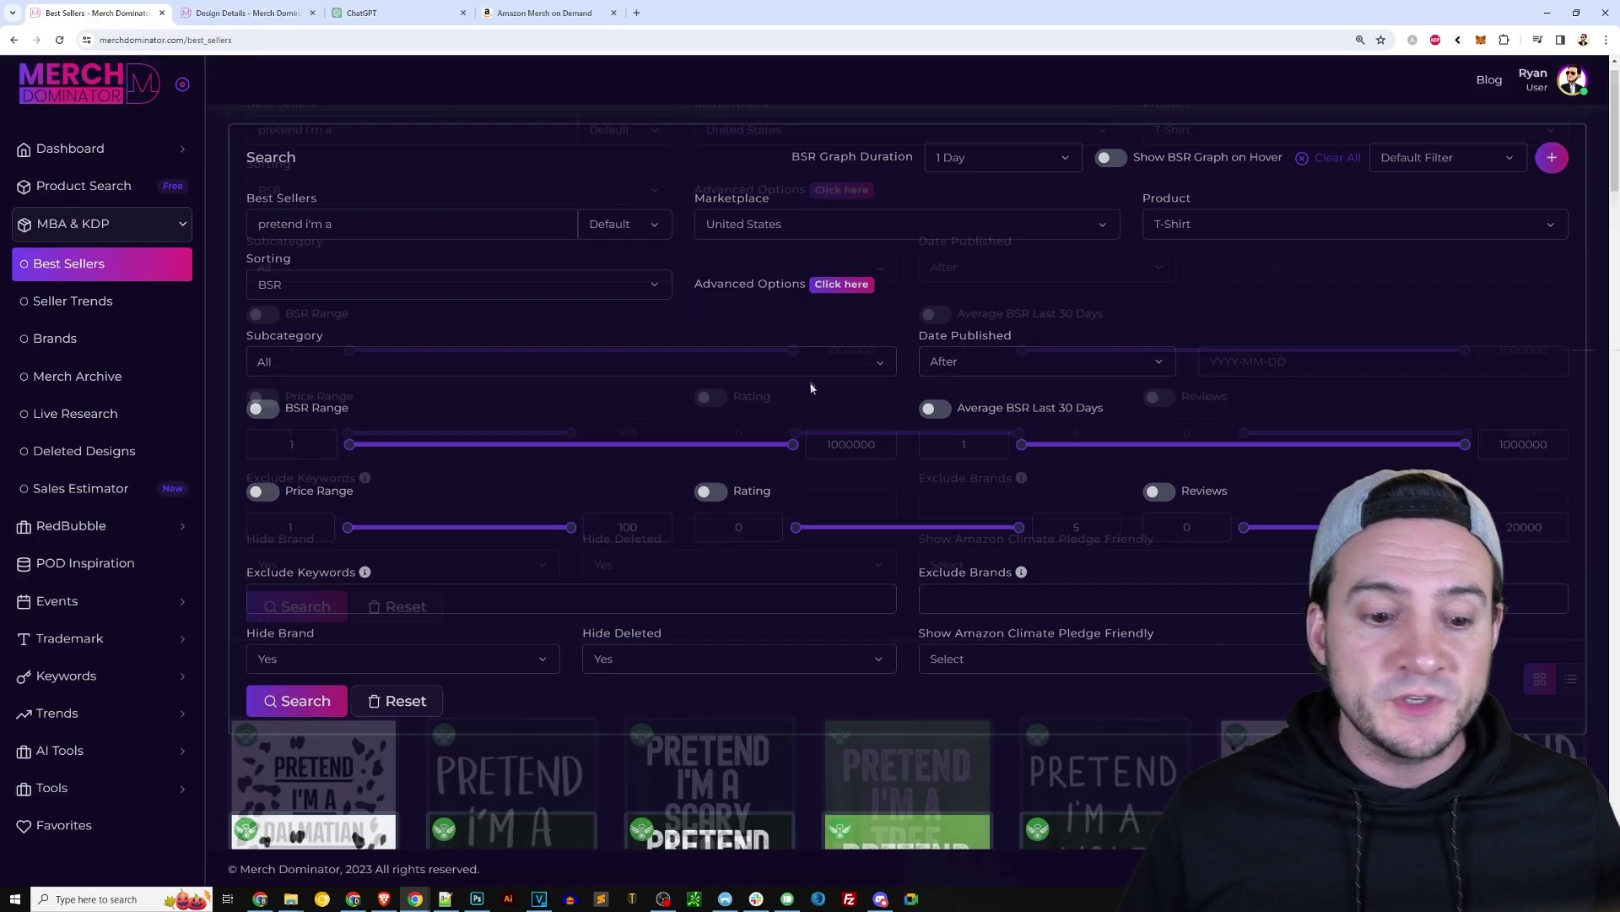
pyautogui.click(973, 585)
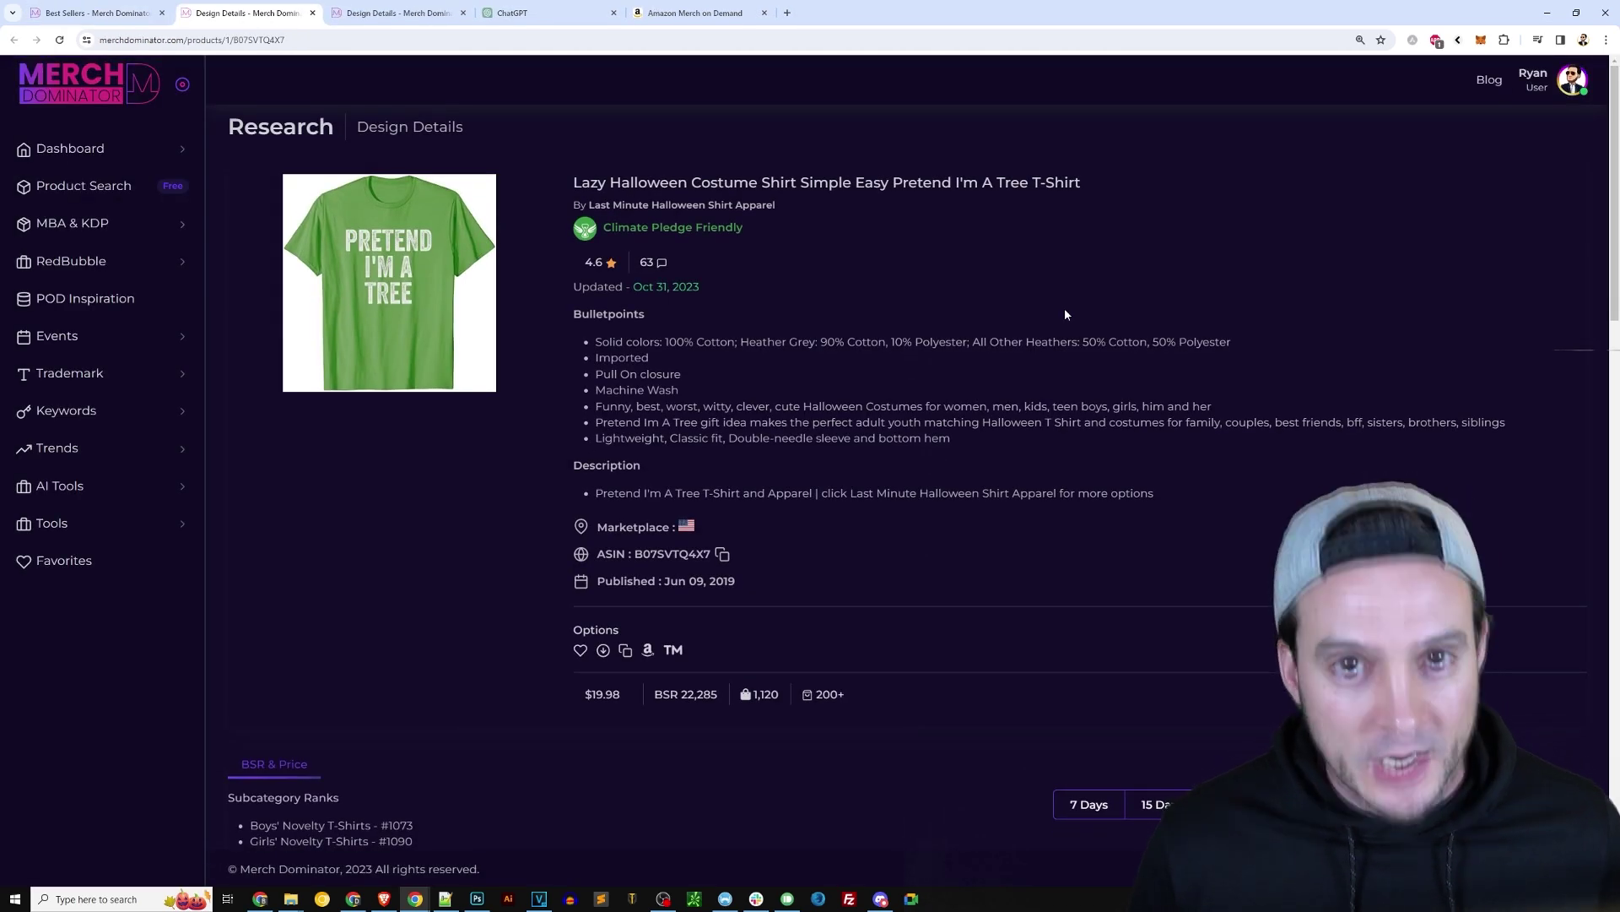
# In Photoshop's merch-tshirt-blank.jpg template, hide and re-show the black T-shirt background layer.
pyautogui.click(477, 899)
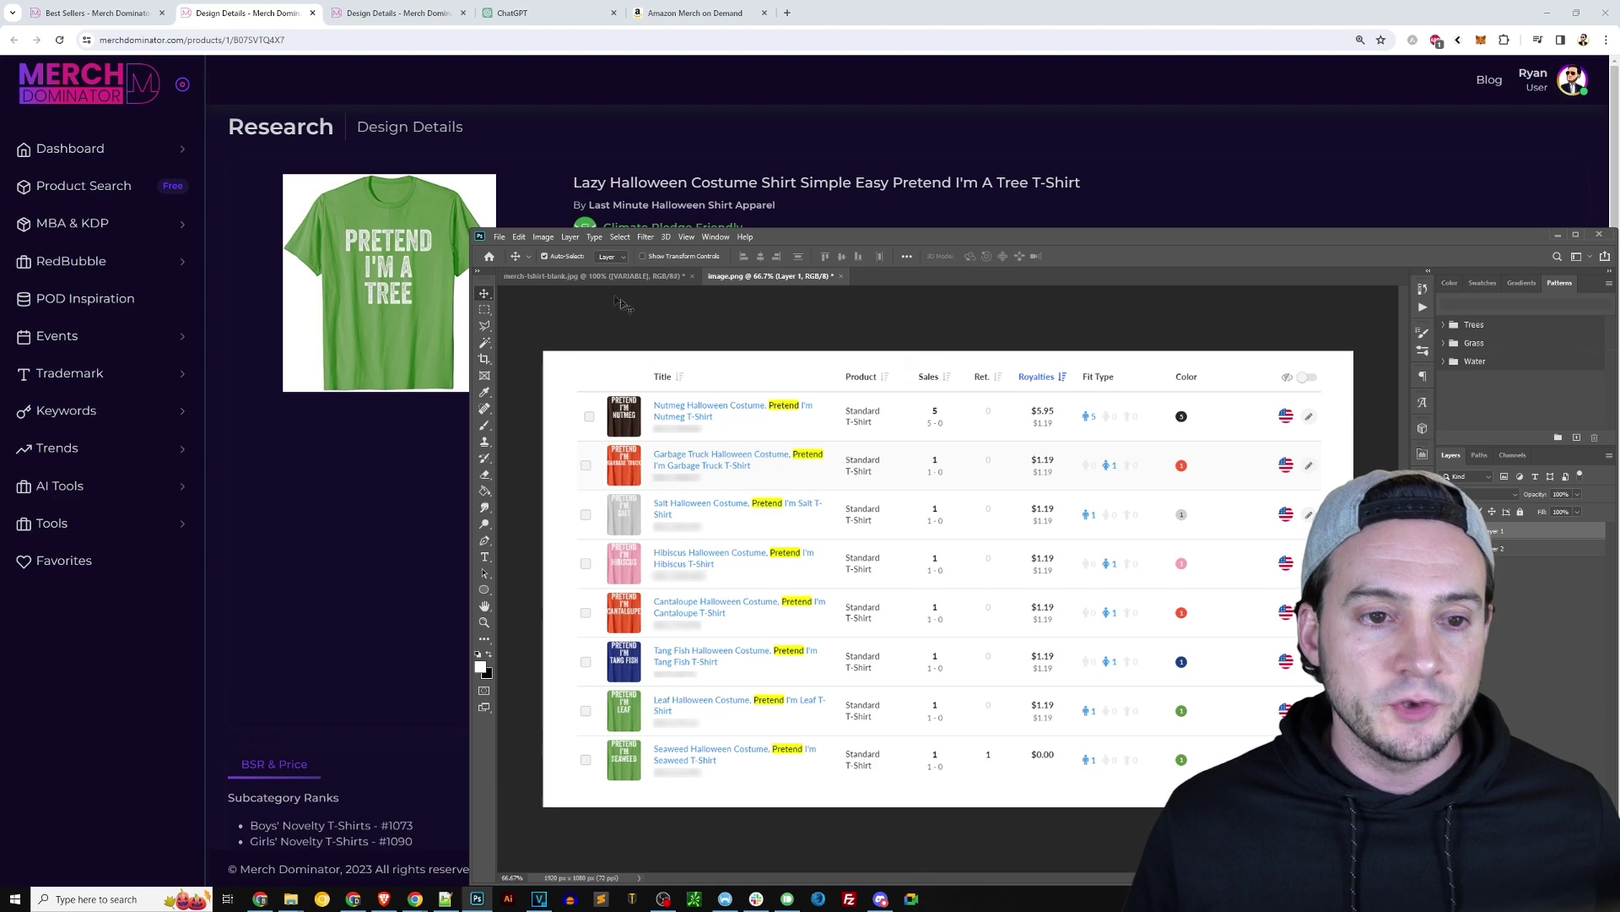
pyautogui.click(595, 276)
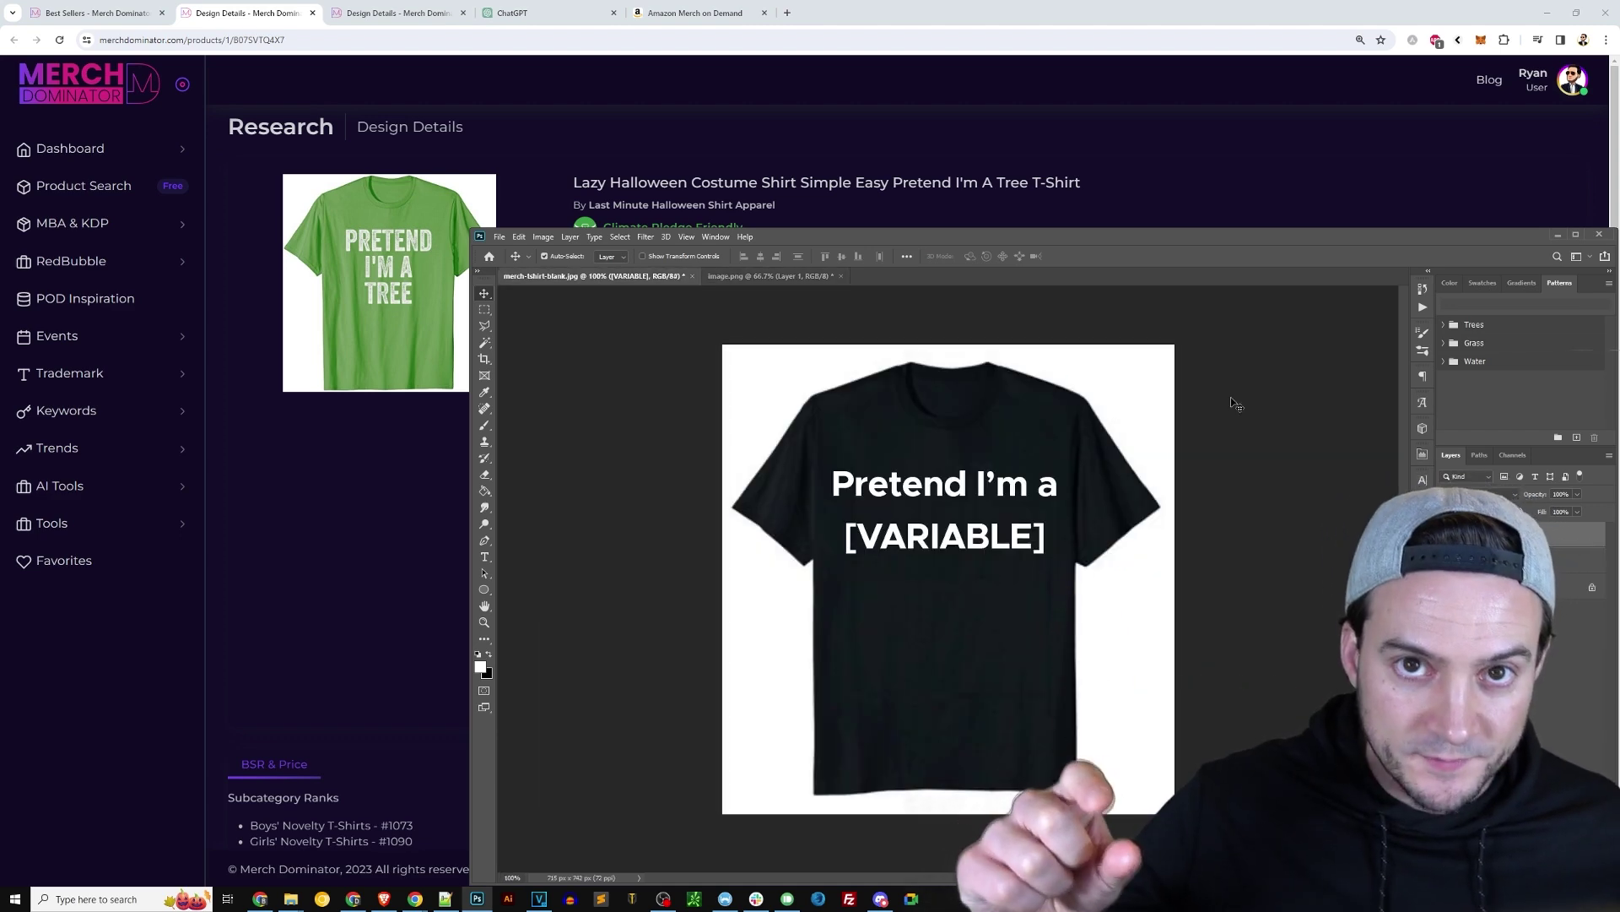
pyautogui.click(1448, 586)
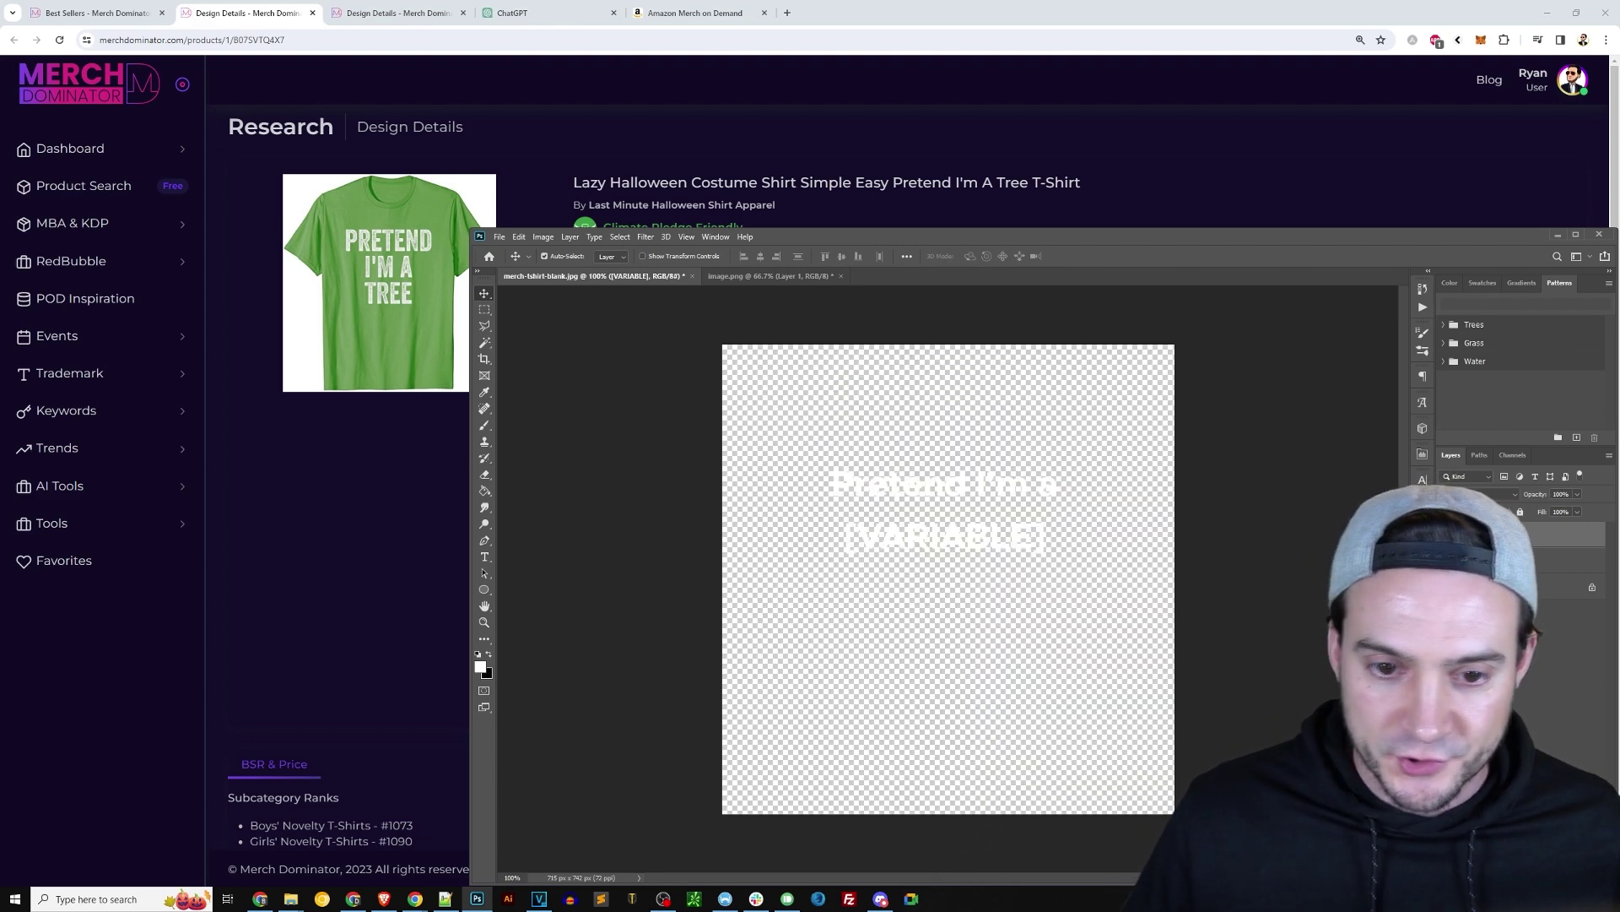
pyautogui.click(1448, 587)
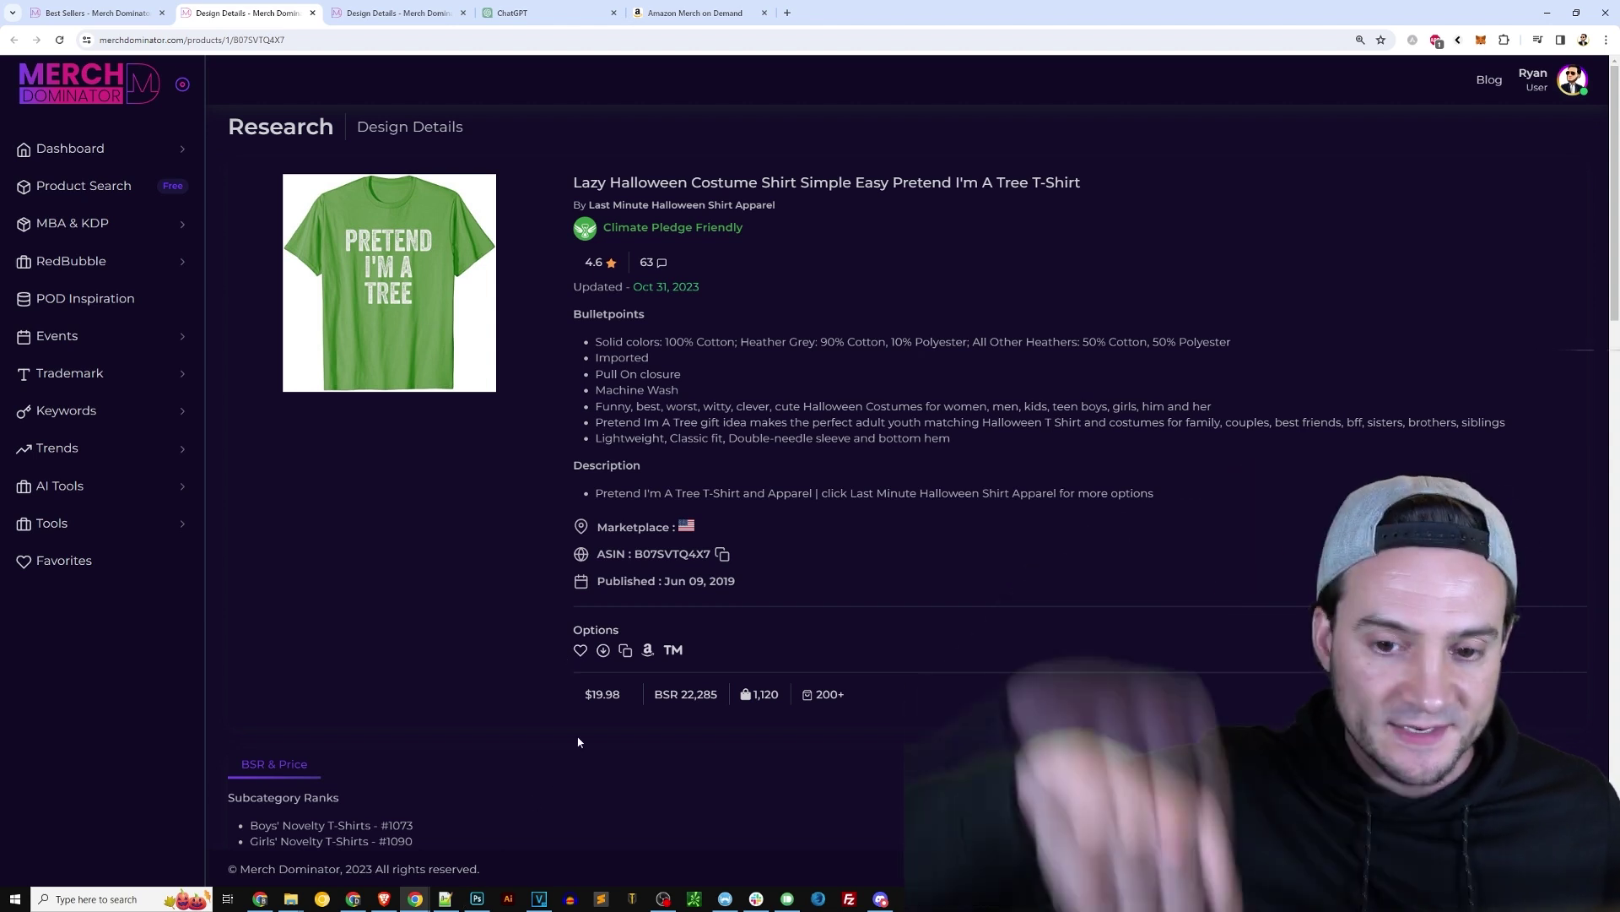
# View the Pretend costume sales table image.png at 100%, then go to Amazon Merch's upload page.
pyautogui.click(477, 898)
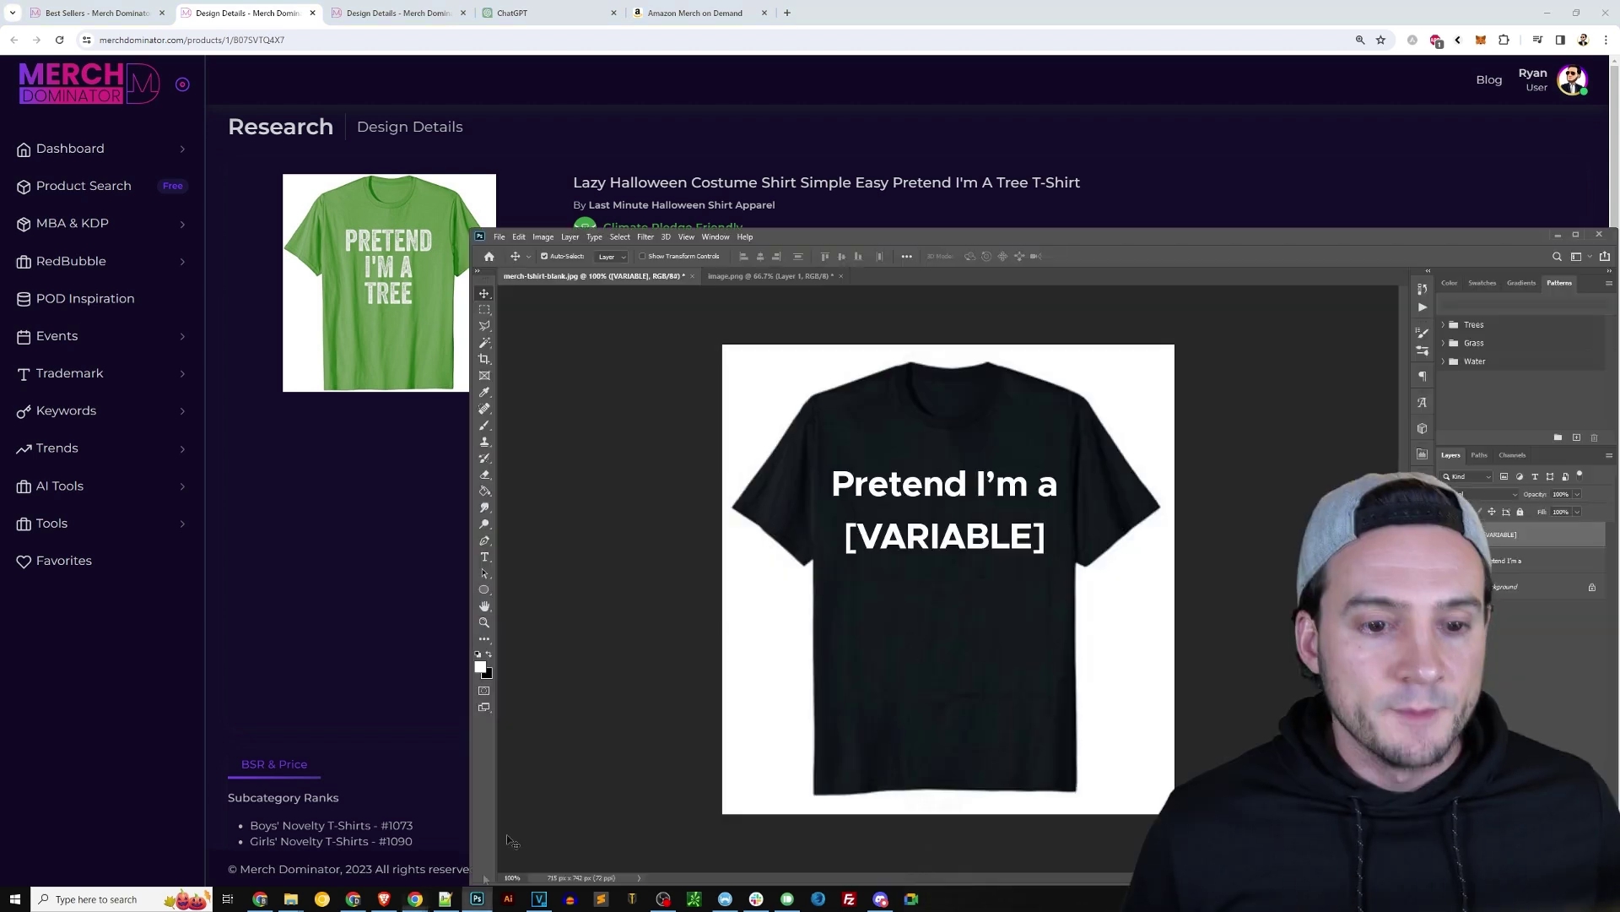
pyautogui.click(772, 276)
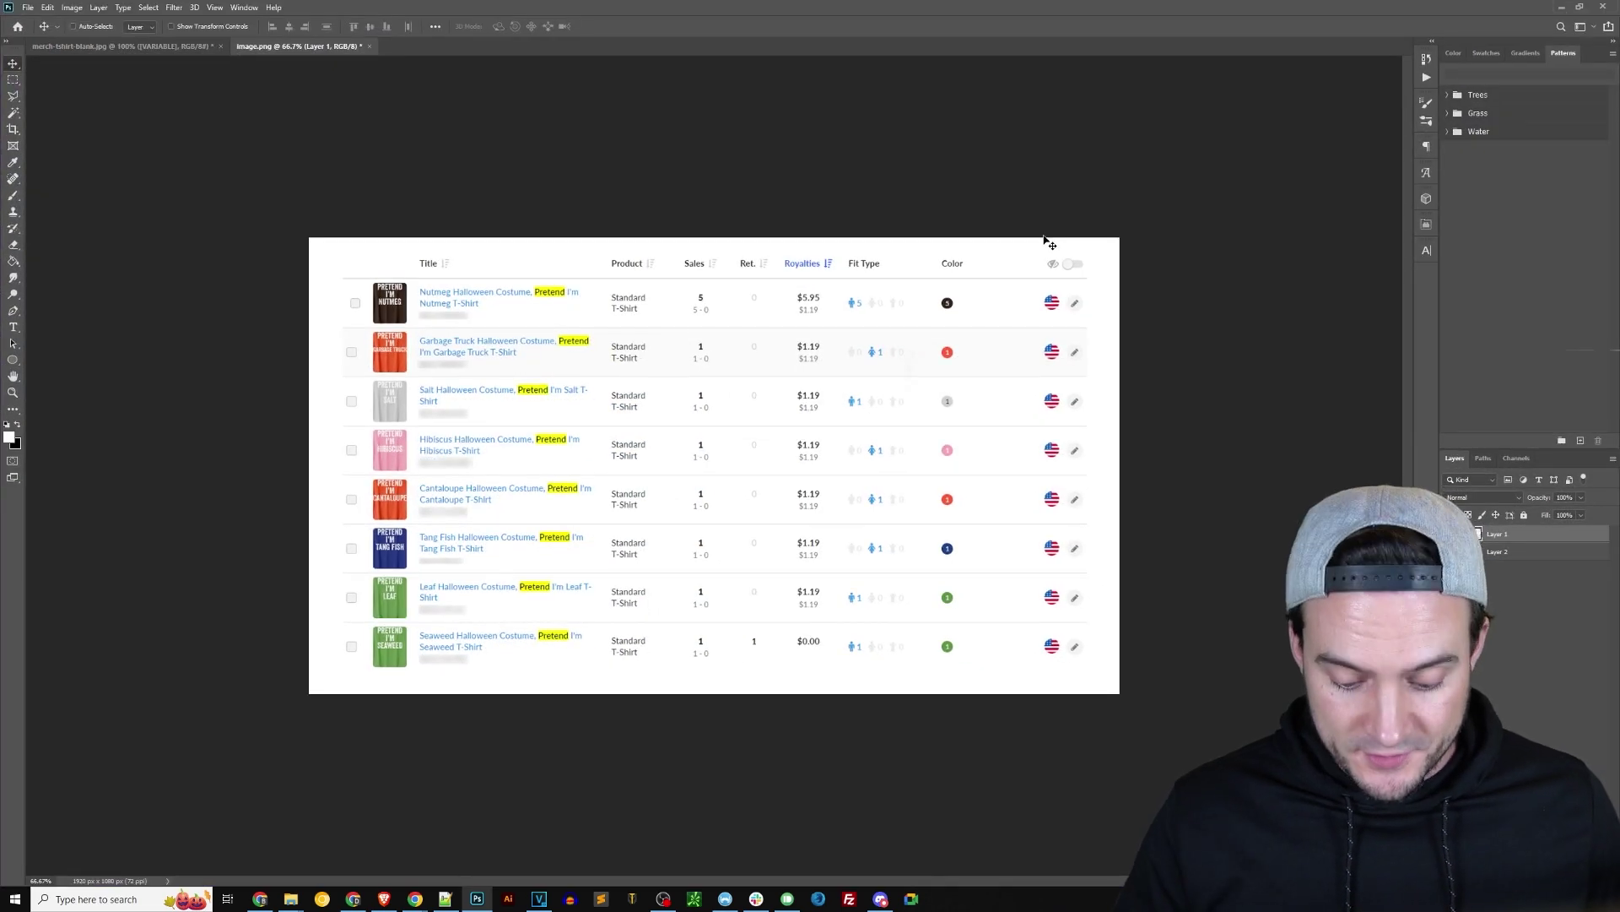
pyautogui.hotkey('ctrl', '+')
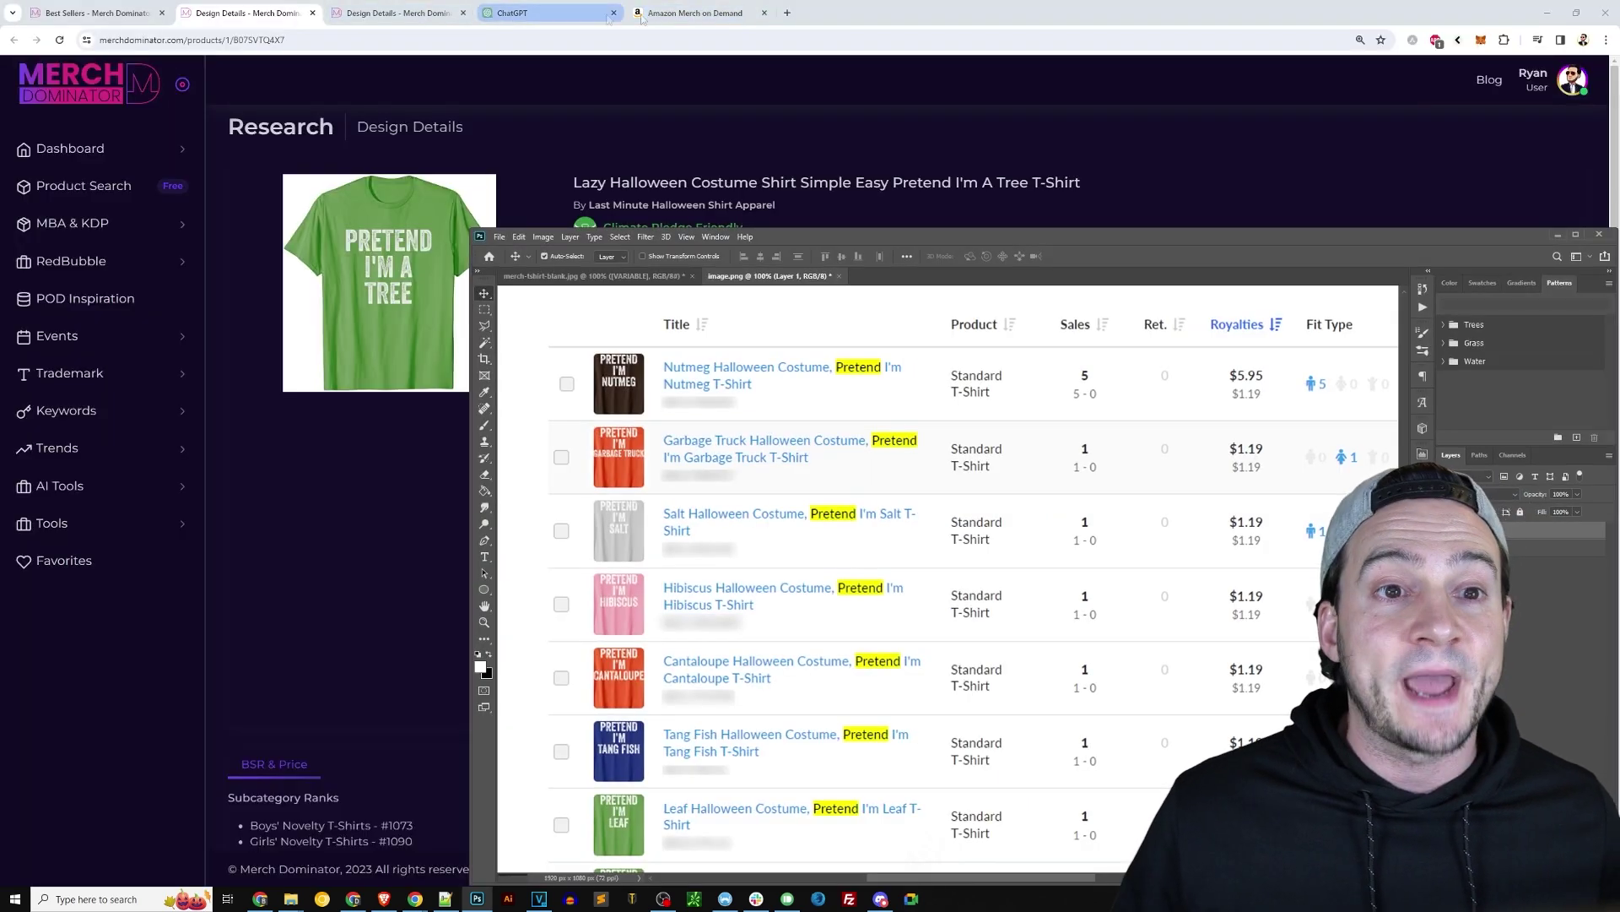
pyautogui.click(695, 12)
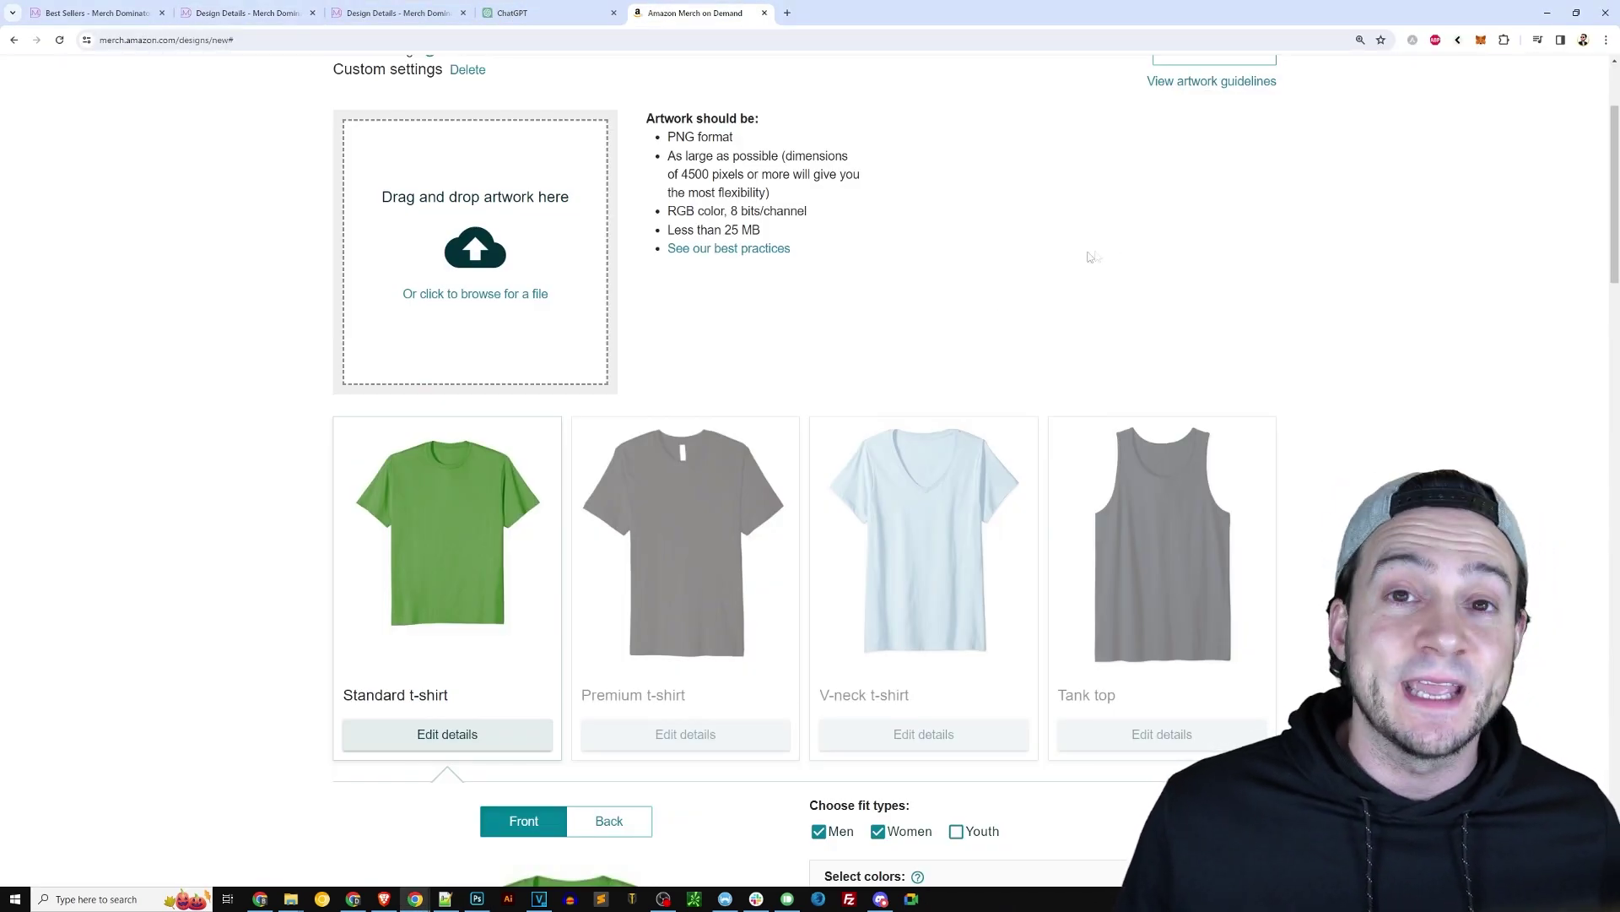
# Swap the Standard t-shirt colour from Grass Green to Pink and review the listing settings.
pyautogui.scroll(-6, 1089, 256)
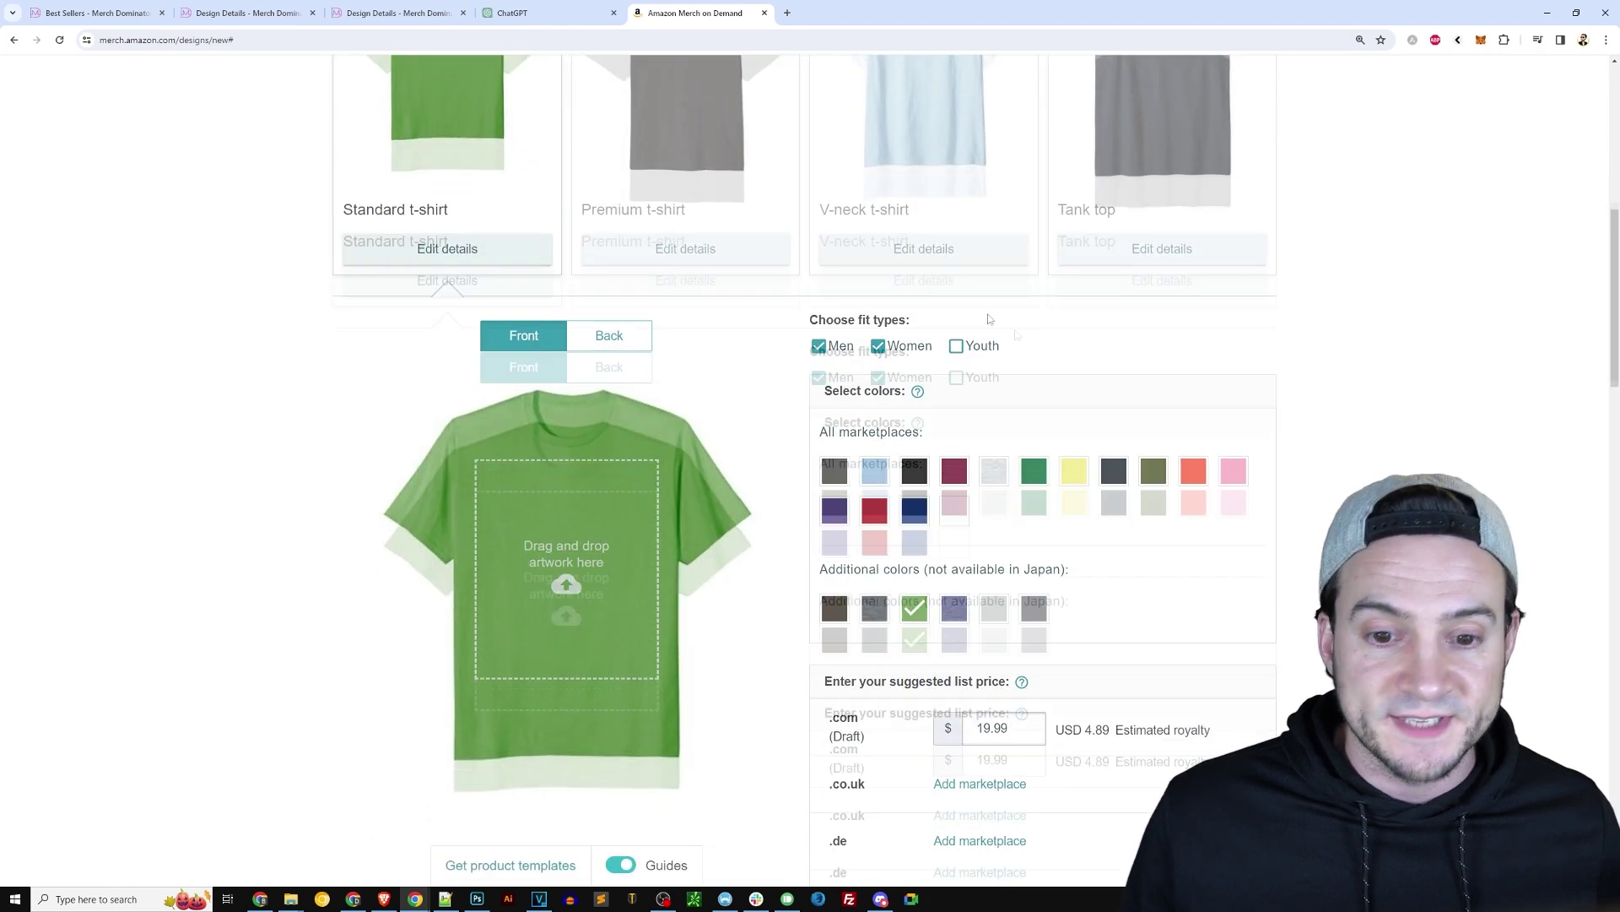
pyautogui.scroll(-2, 989, 318)
pyautogui.click(914, 460)
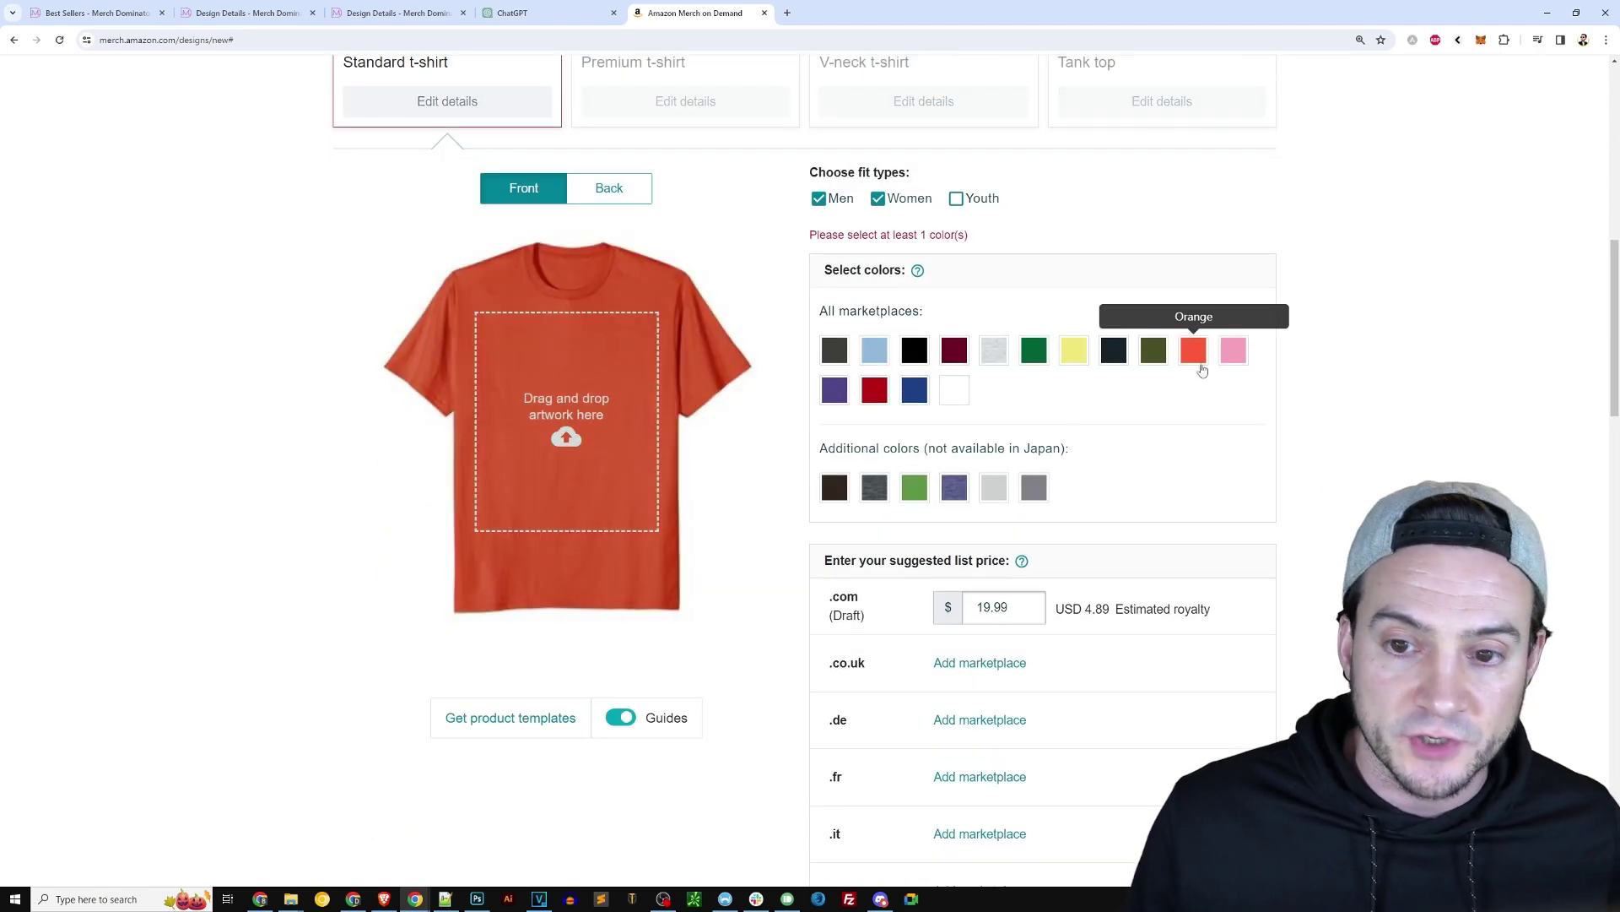
pyautogui.click(1230, 330)
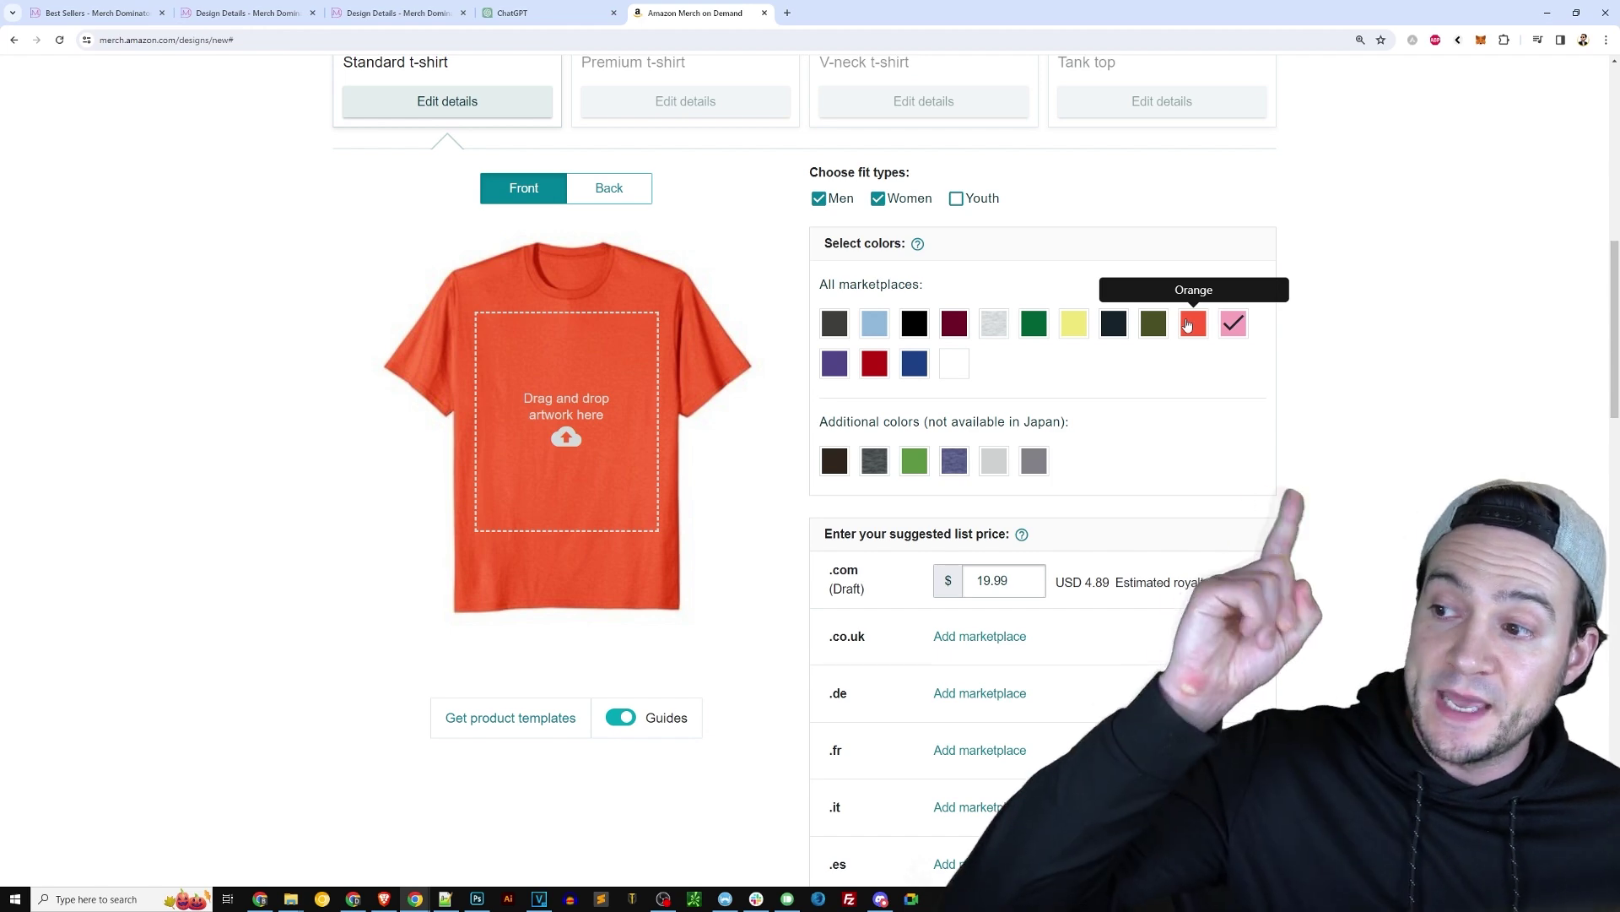
pyautogui.scroll(-10, 690, 319)
pyautogui.scroll(-4, 691, 319)
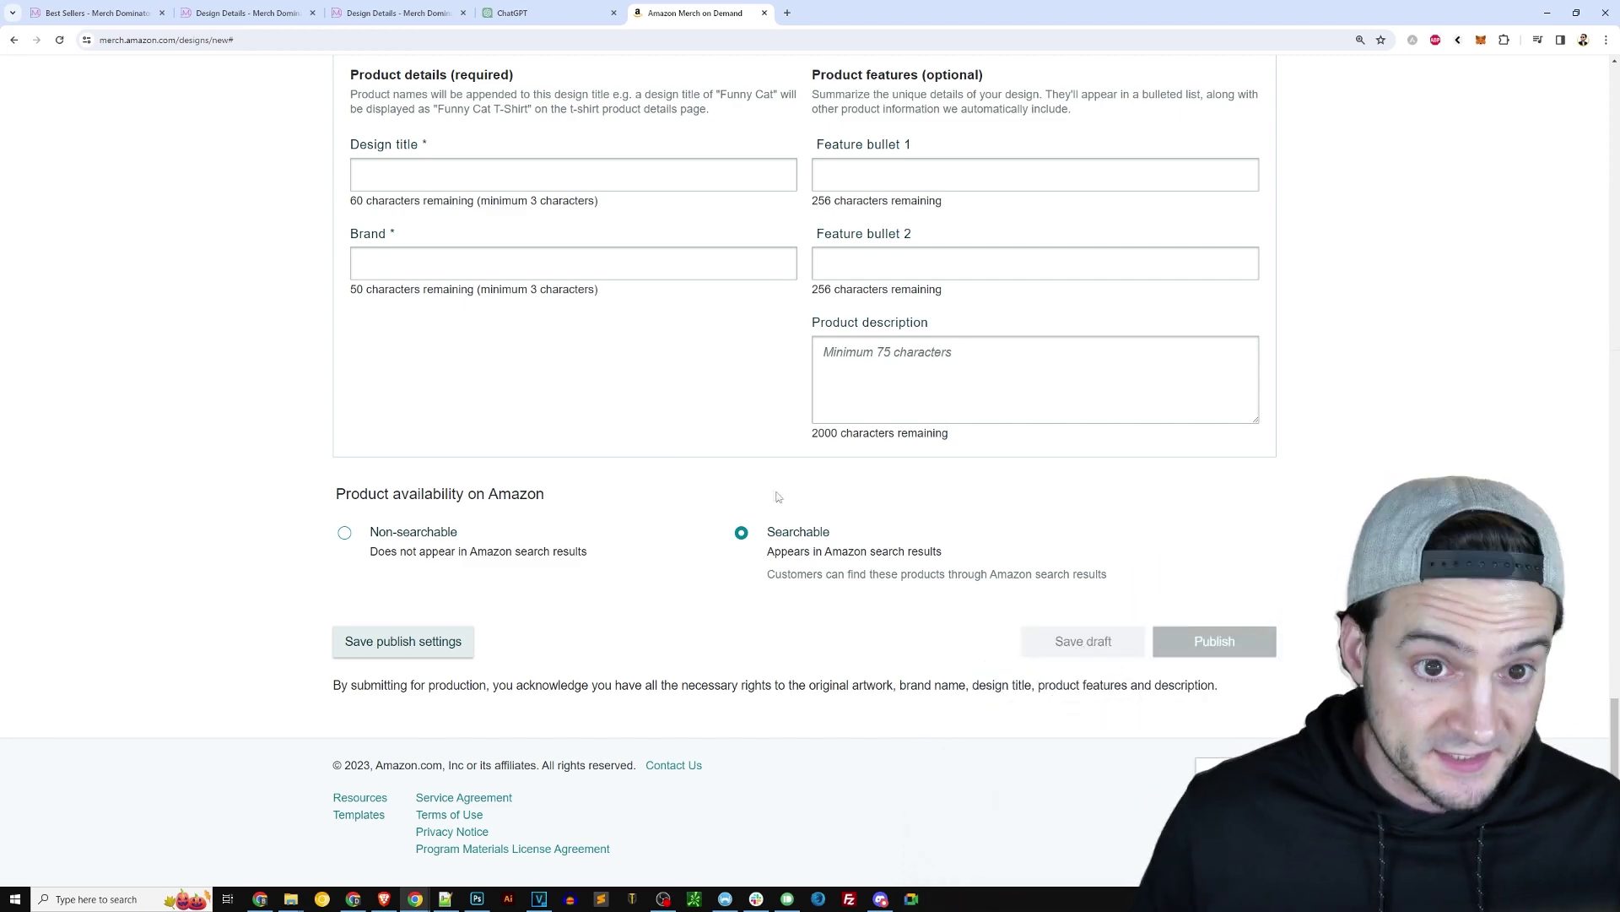
pyautogui.scroll(20, 777, 496)
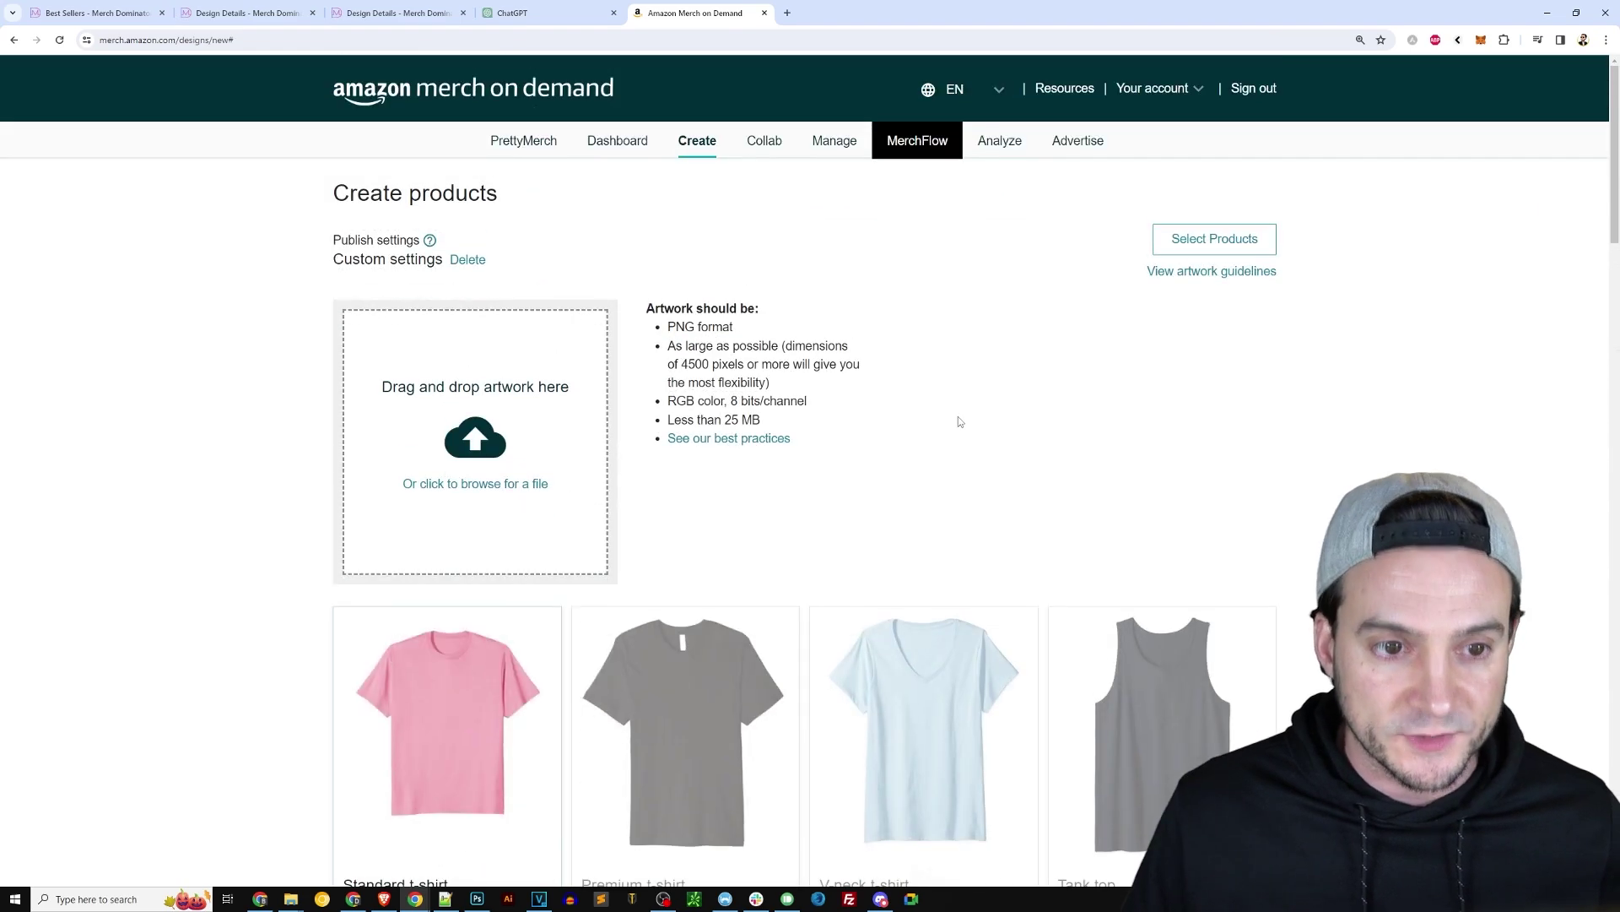
pyautogui.scroll(-7, 959, 422)
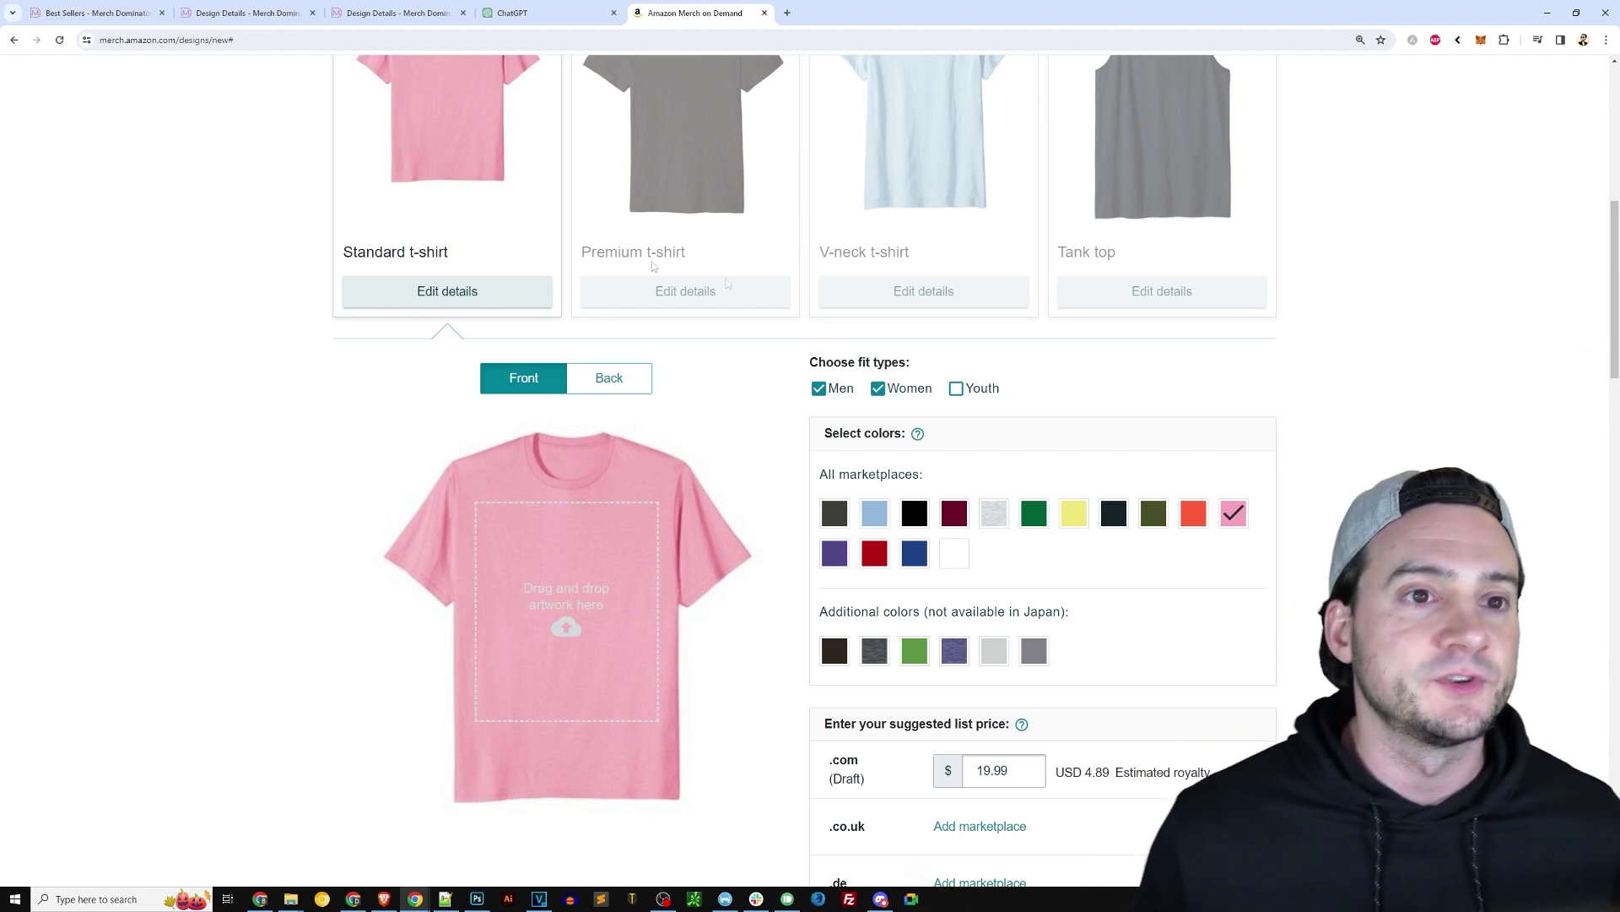
# Bring the Photoshop sales table forward and close the Google 'tang fish' search window.
pyautogui.click(477, 899)
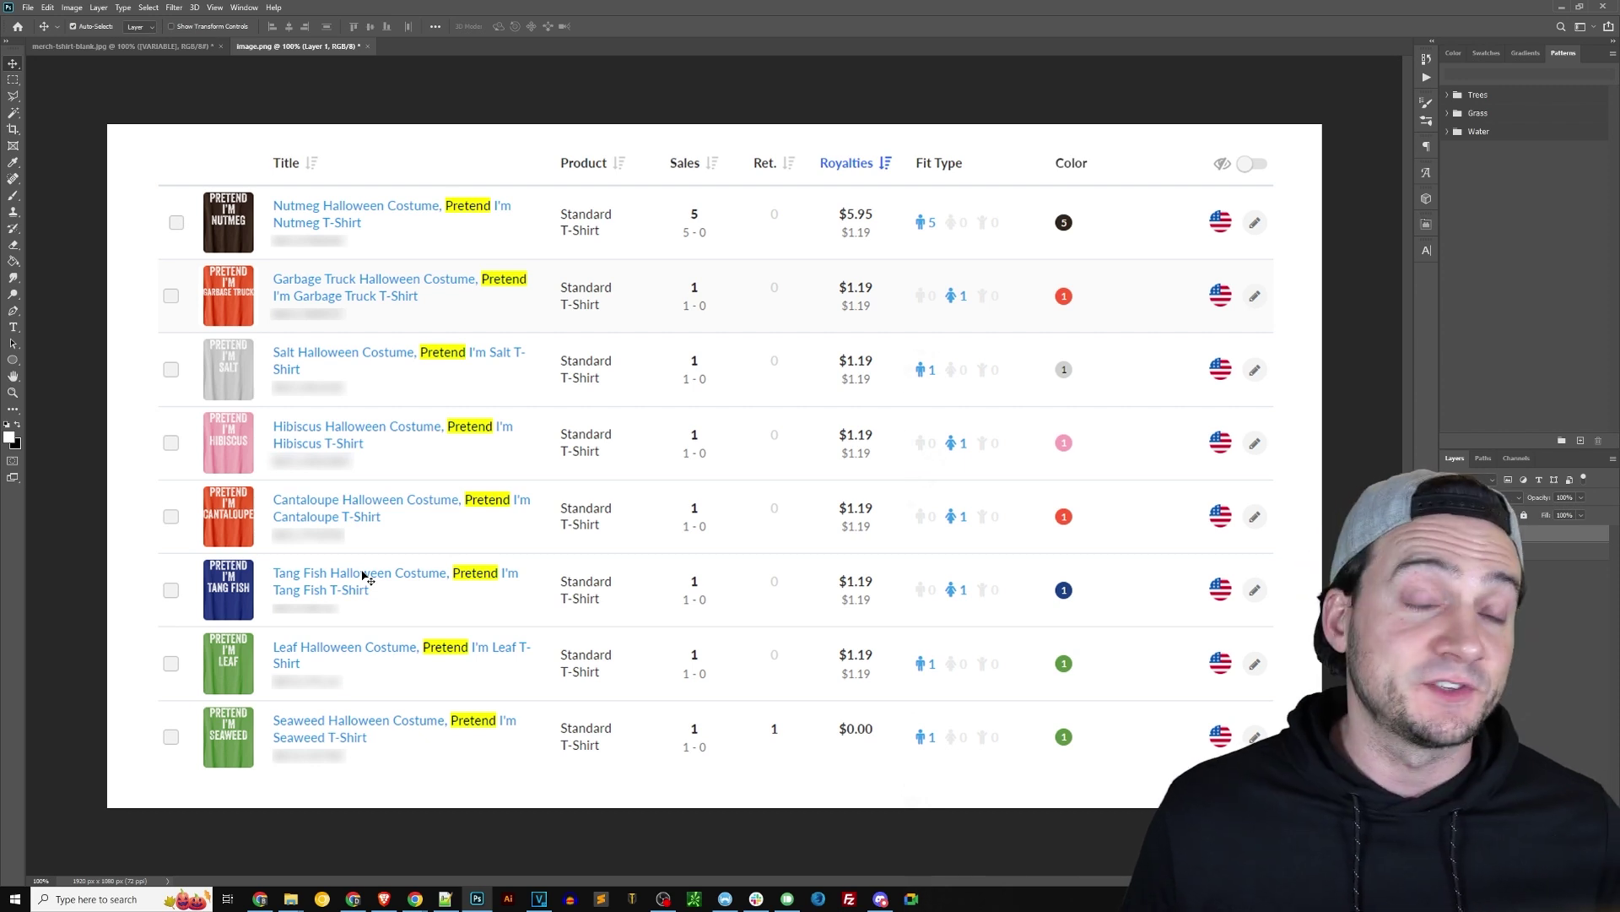
pyautogui.hotkey('alt', 'Tab')
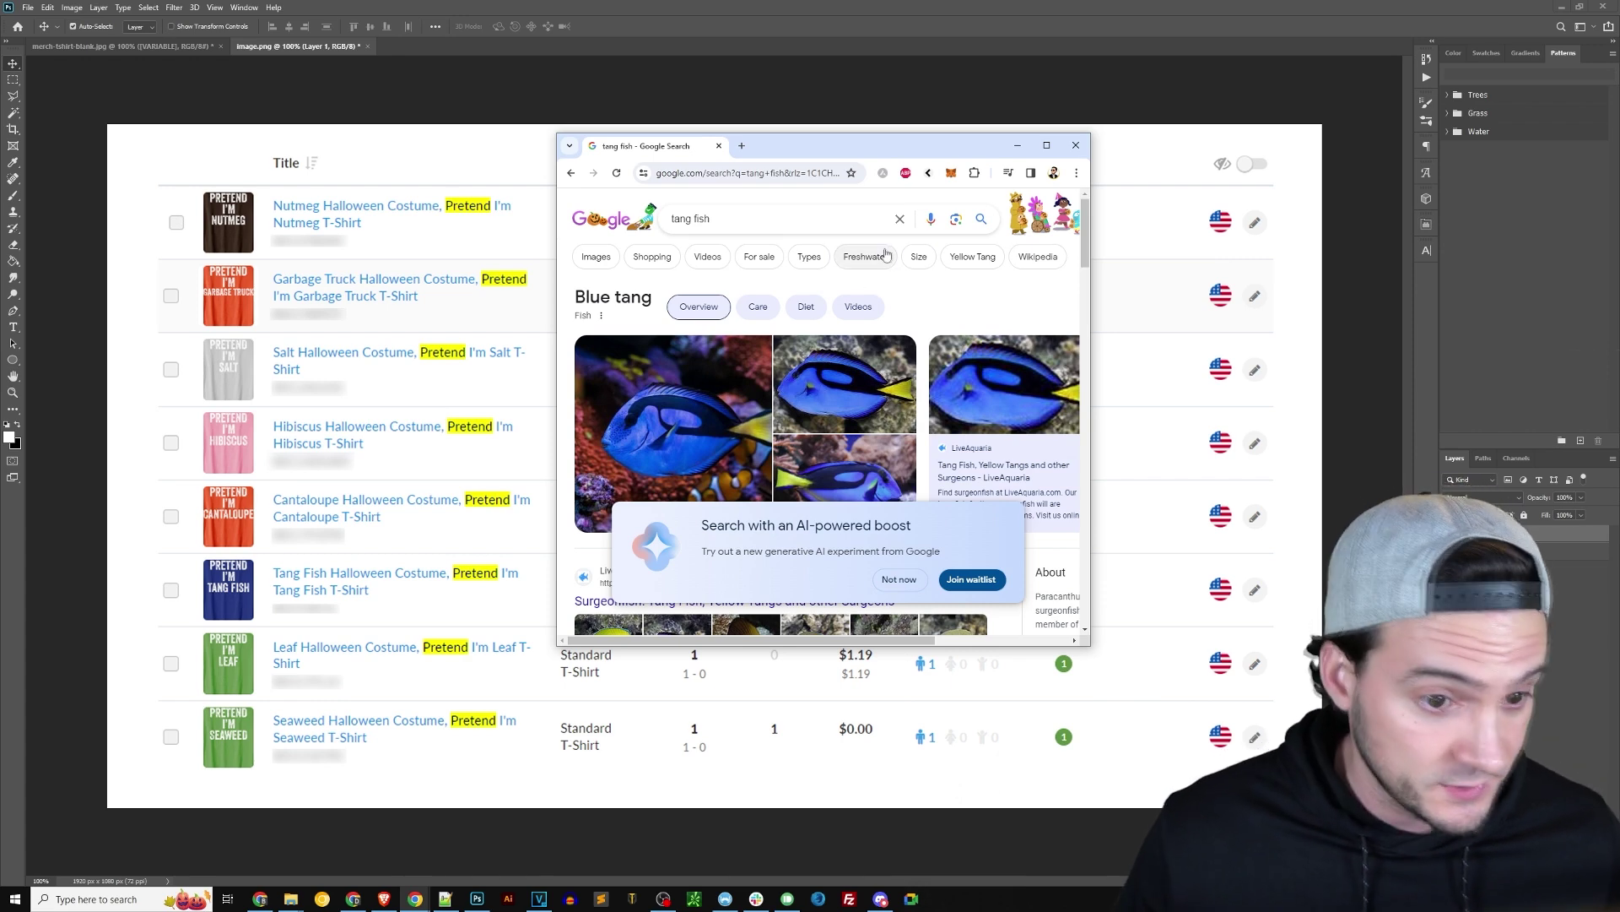
pyautogui.click(1076, 145)
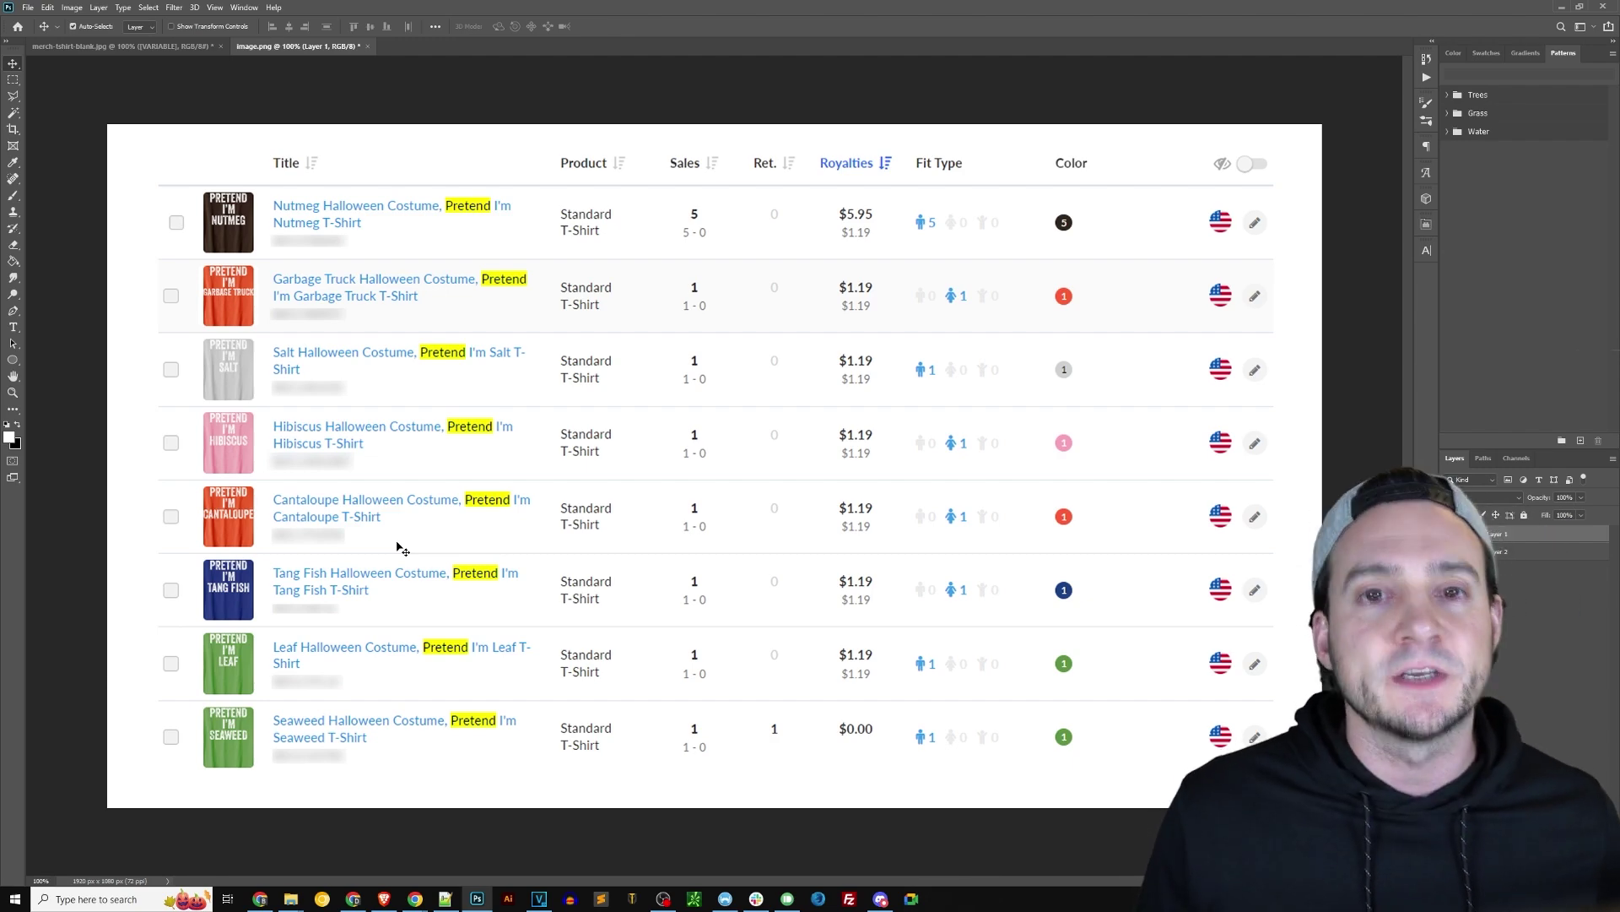
# Return to the Pretend I'm a best sellers grid and scroll through it.
pyautogui.moveTo(770, 19); pyautogui.dragTo(1013, 236)
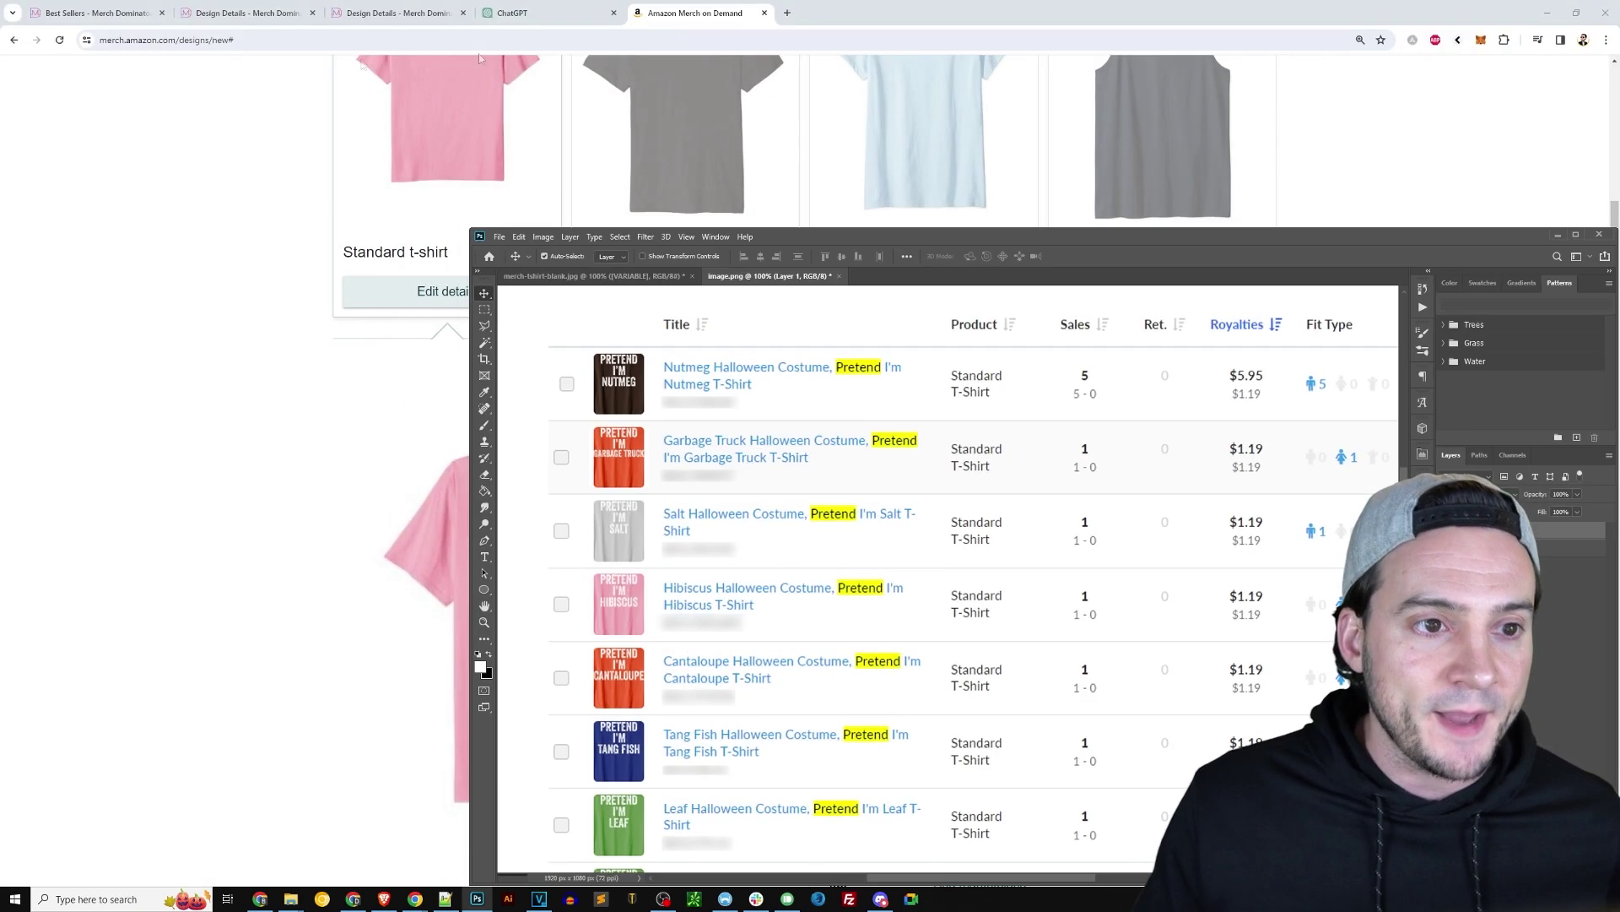
pyautogui.click(92, 12)
pyautogui.scroll(-2, 1019, 163)
pyautogui.scroll(-2, 1019, 170)
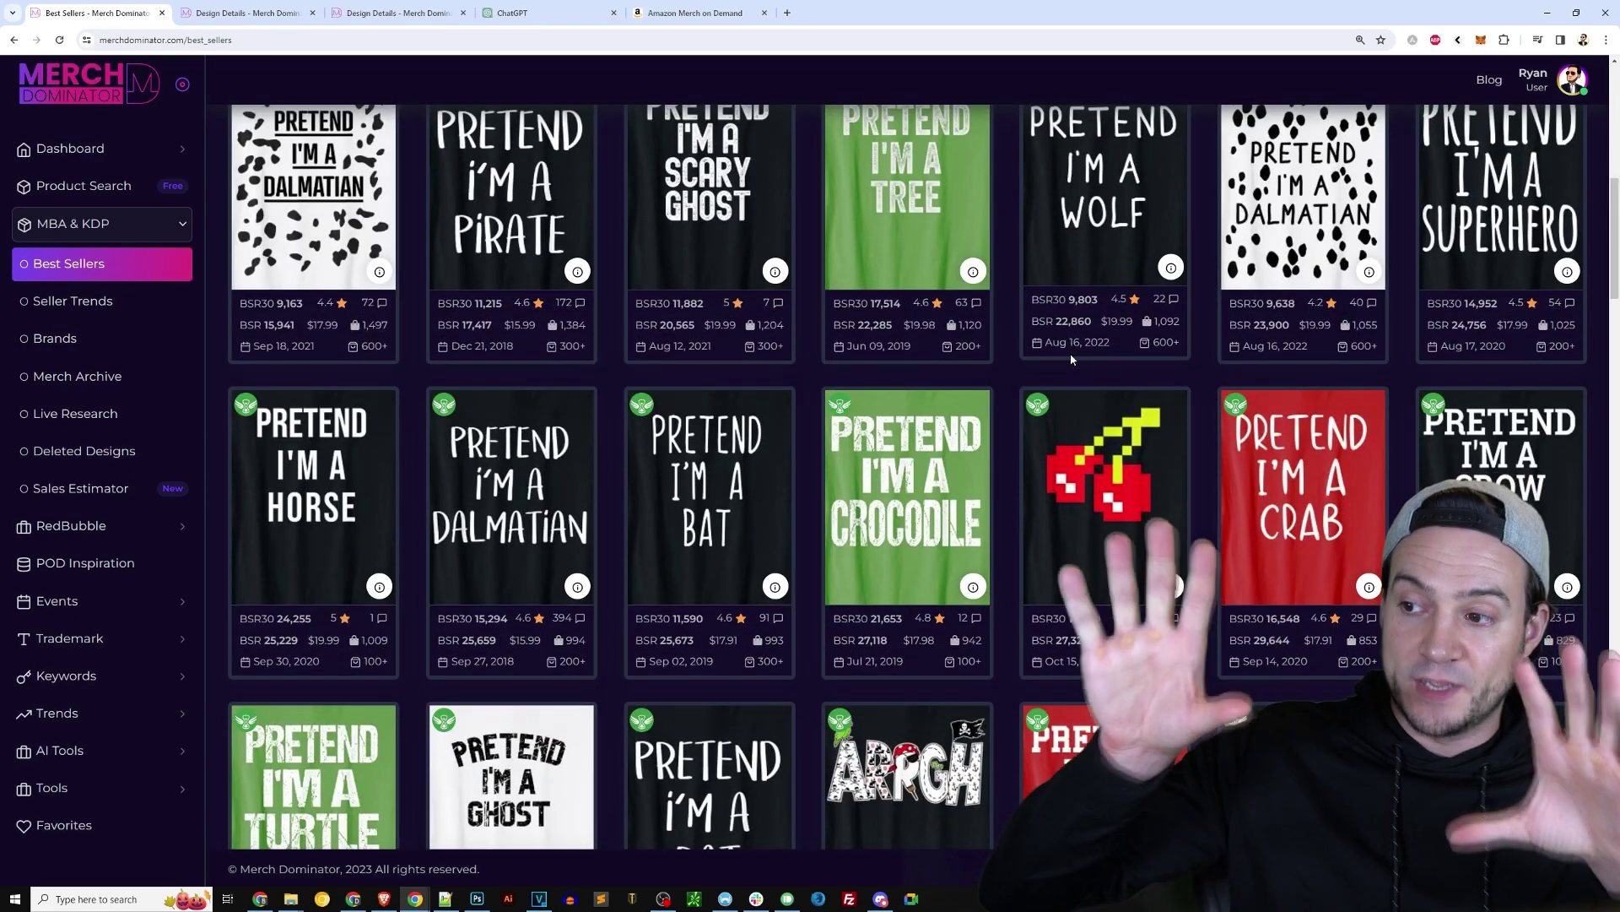
pyautogui.scroll(1, 405, 399)
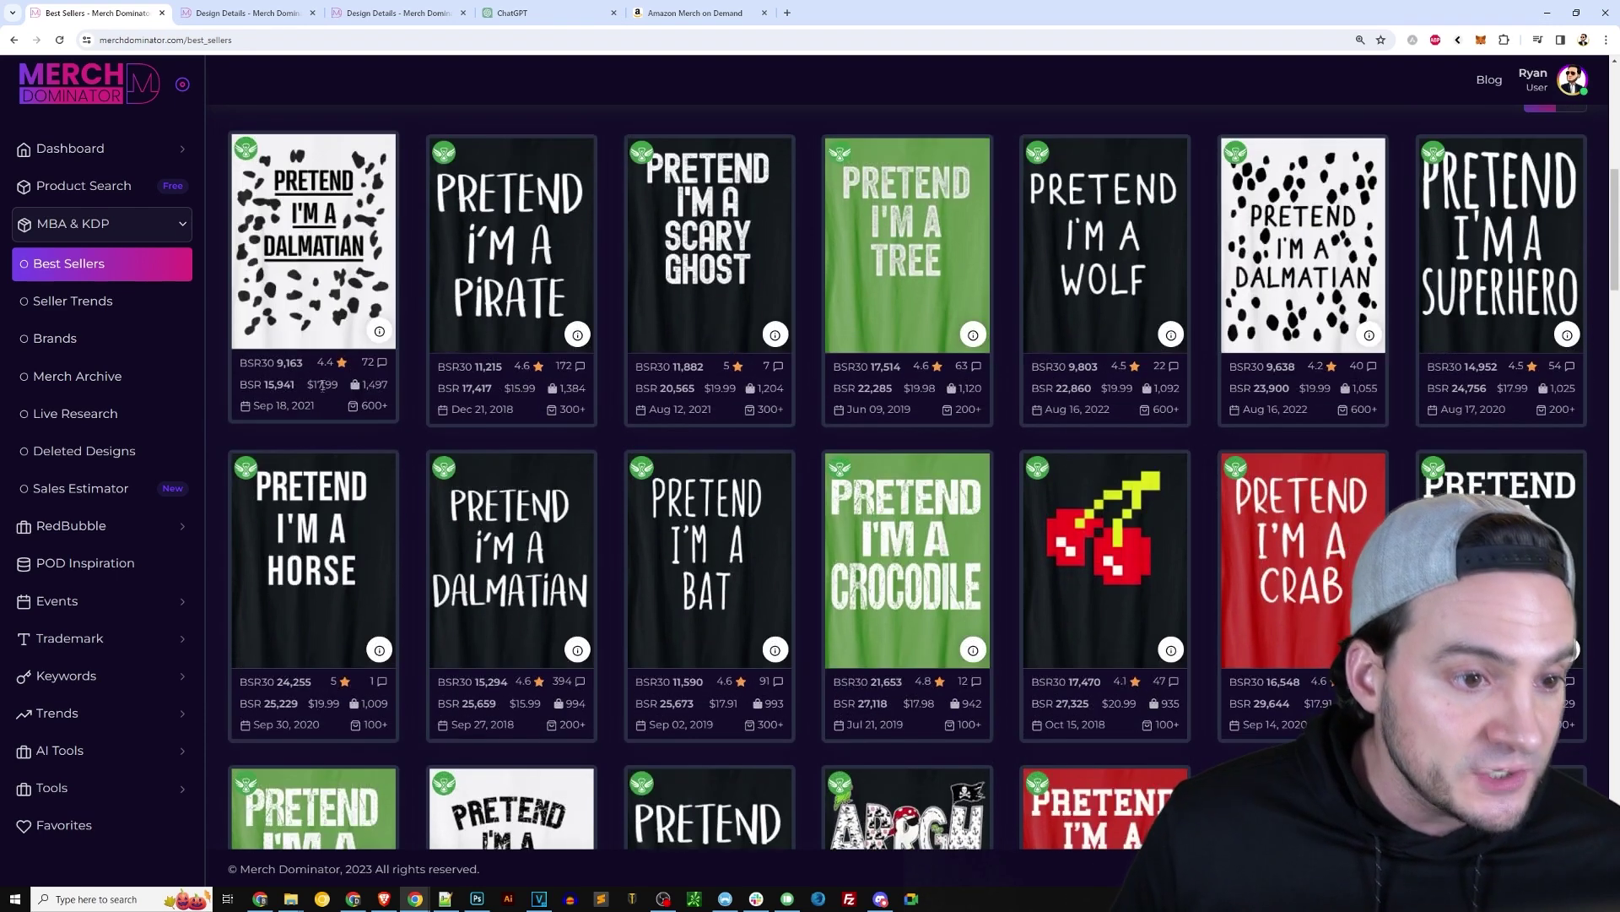
# Compare prices: Scary Ghost 19.99, Tree 19.98, Wolf 19.99, Dalmatian 19.99, Superhero 17.99.
pyautogui.click(524, 388)
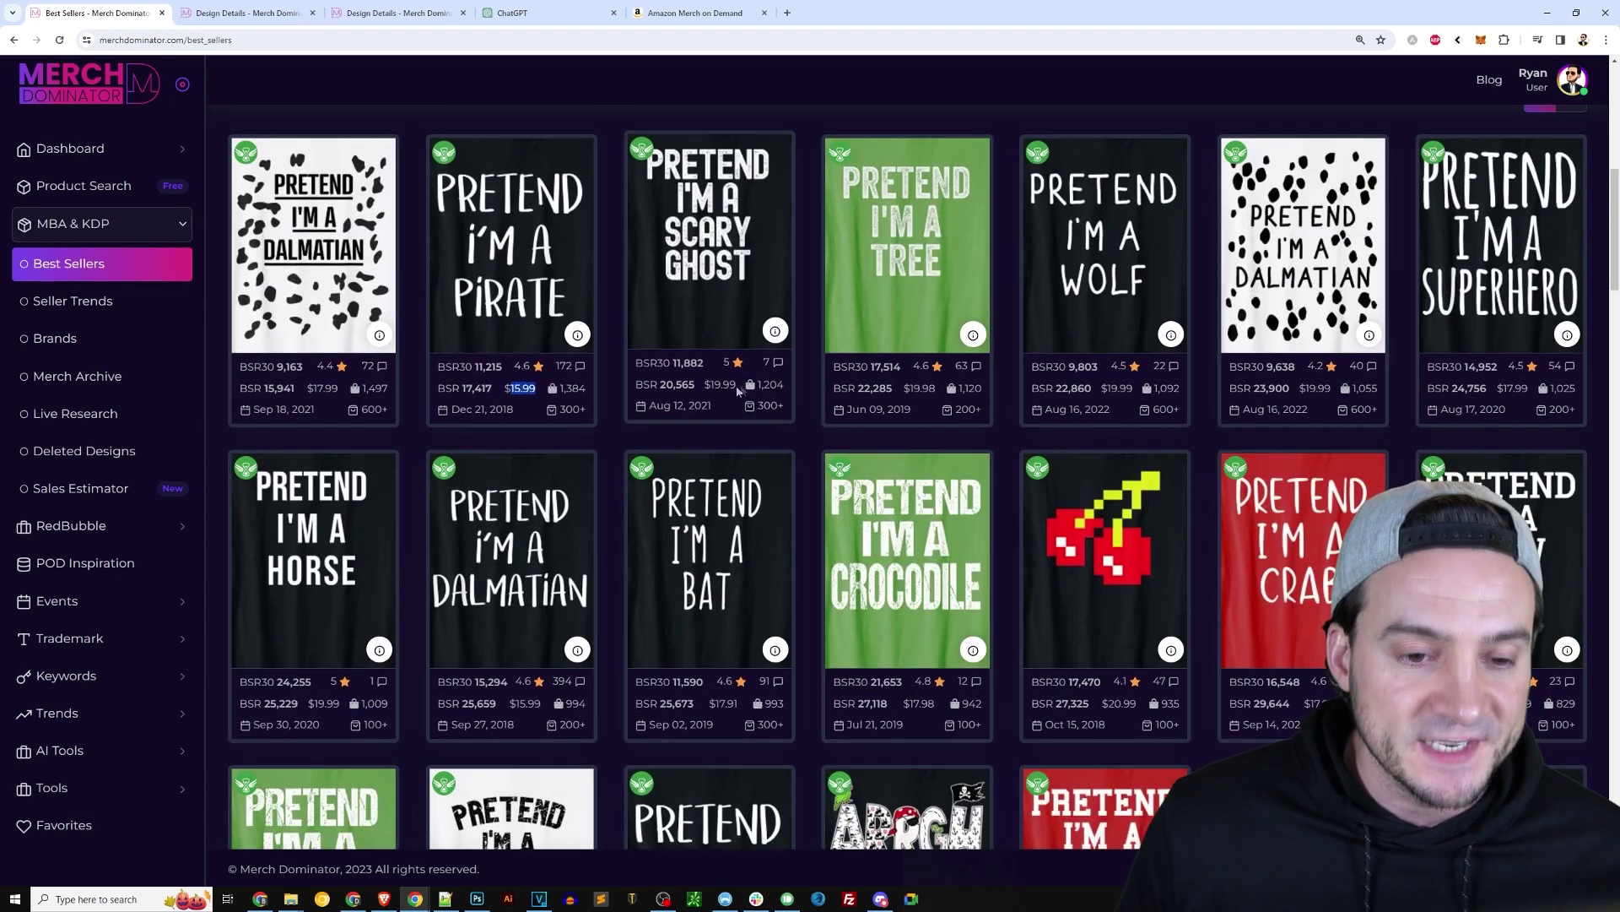
pyautogui.doubleClick(723, 385)
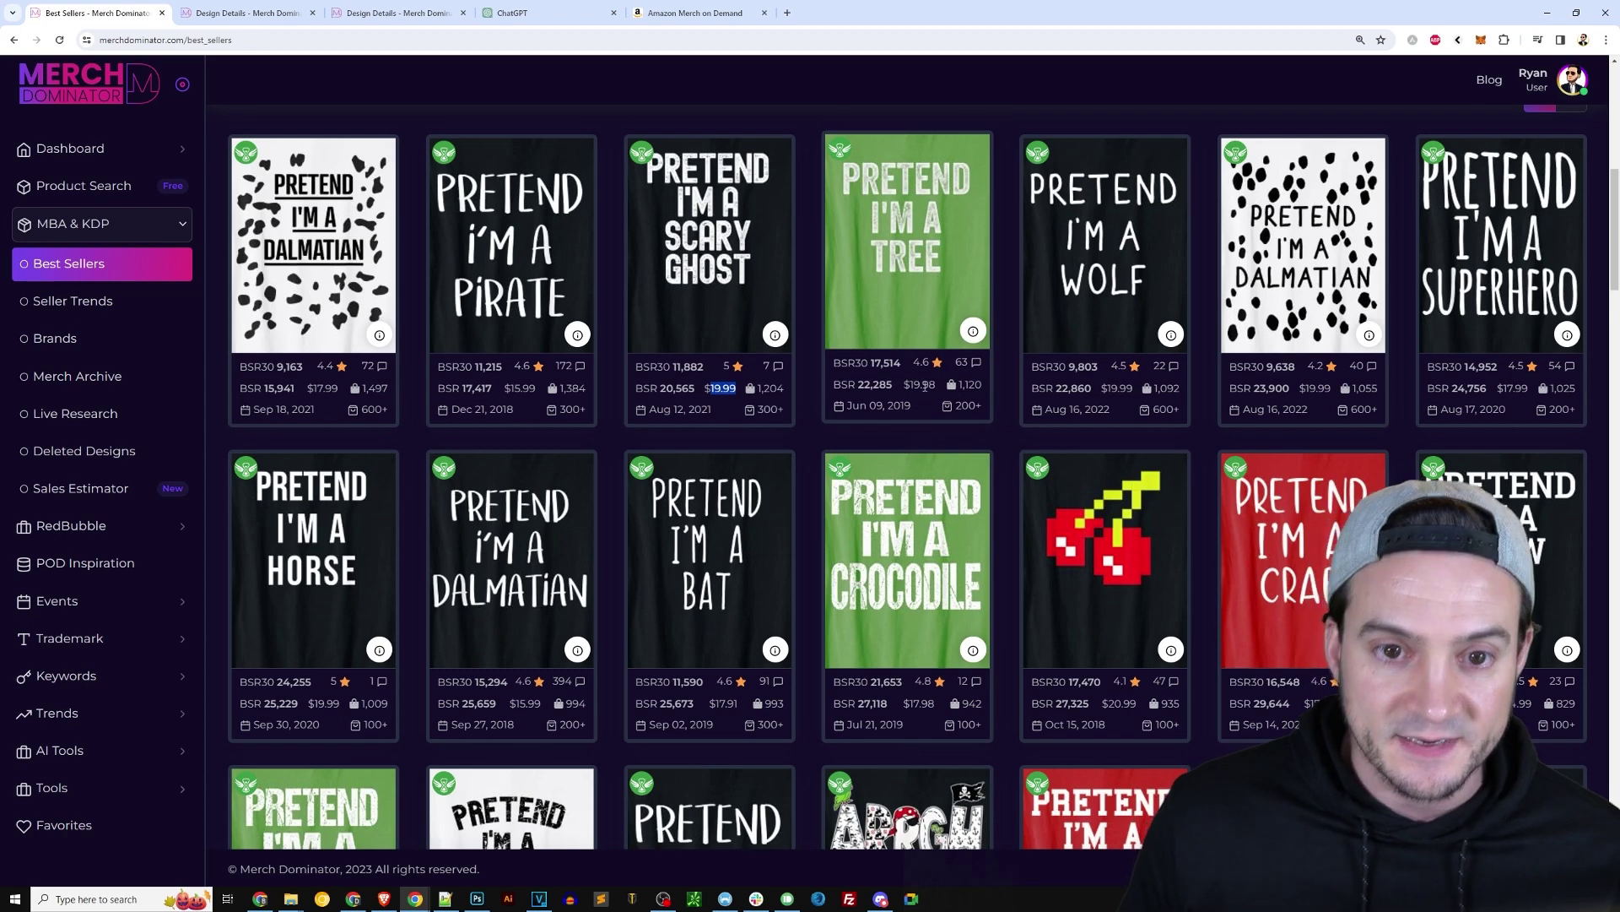
pyautogui.doubleClick(924, 386)
pyautogui.doubleClick(1120, 388)
pyautogui.doubleClick(1315, 384)
pyautogui.doubleClick(1515, 389)
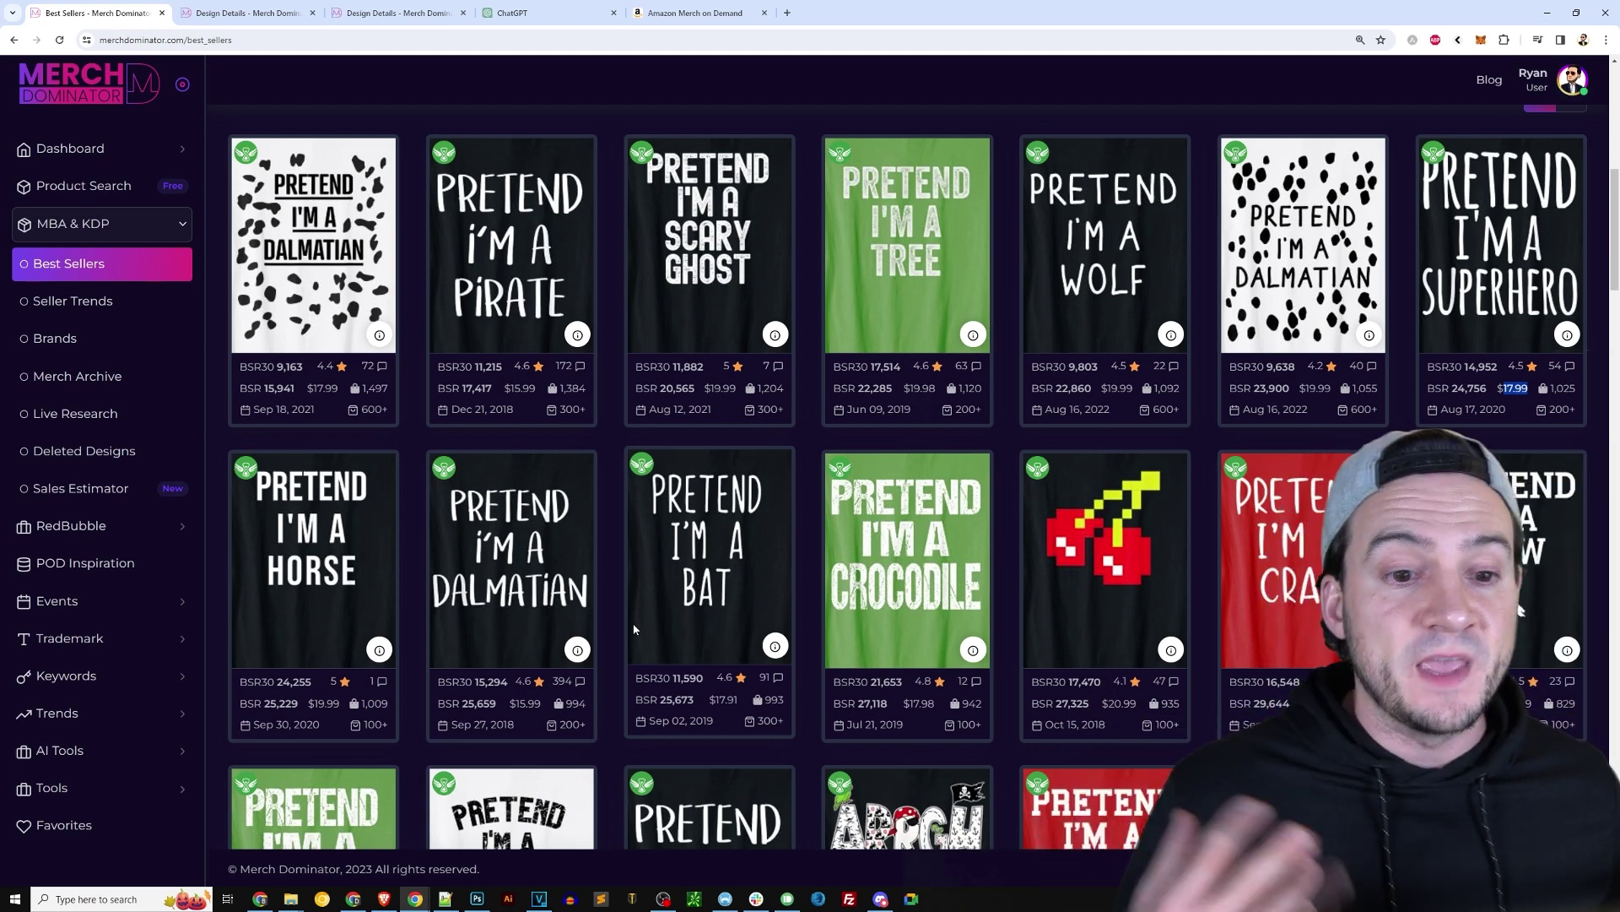
pyautogui.click(243, 14)
# Review the Pretend I'm A Tree design's BSR & Price chart.
pyautogui.scroll(-8, 348, 113)
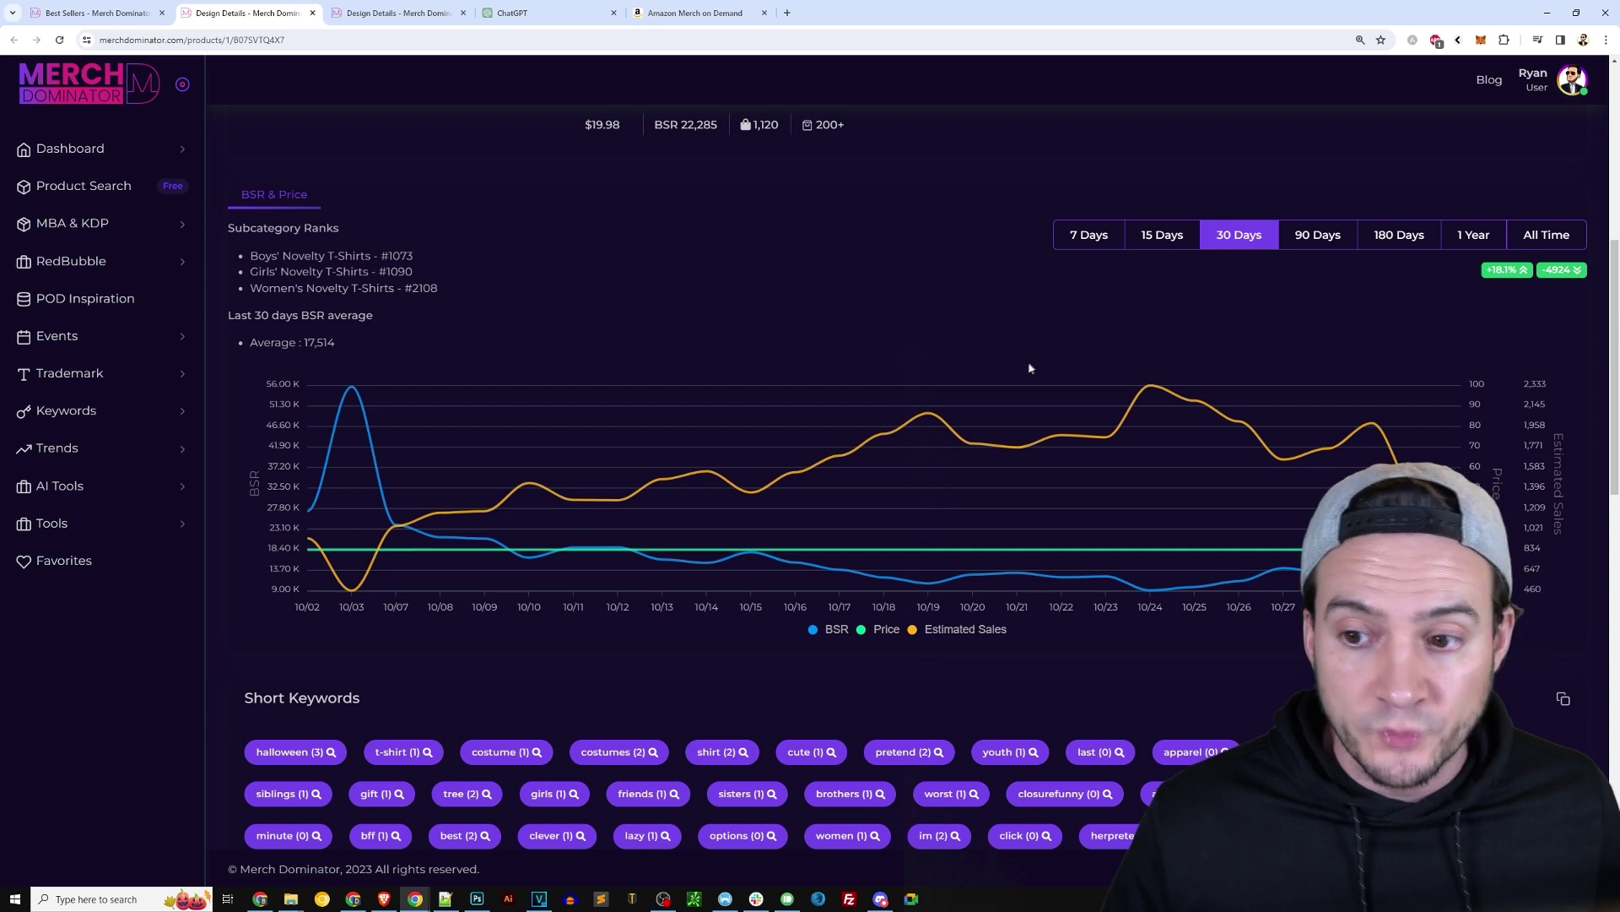
pyautogui.moveTo(1062, 413)
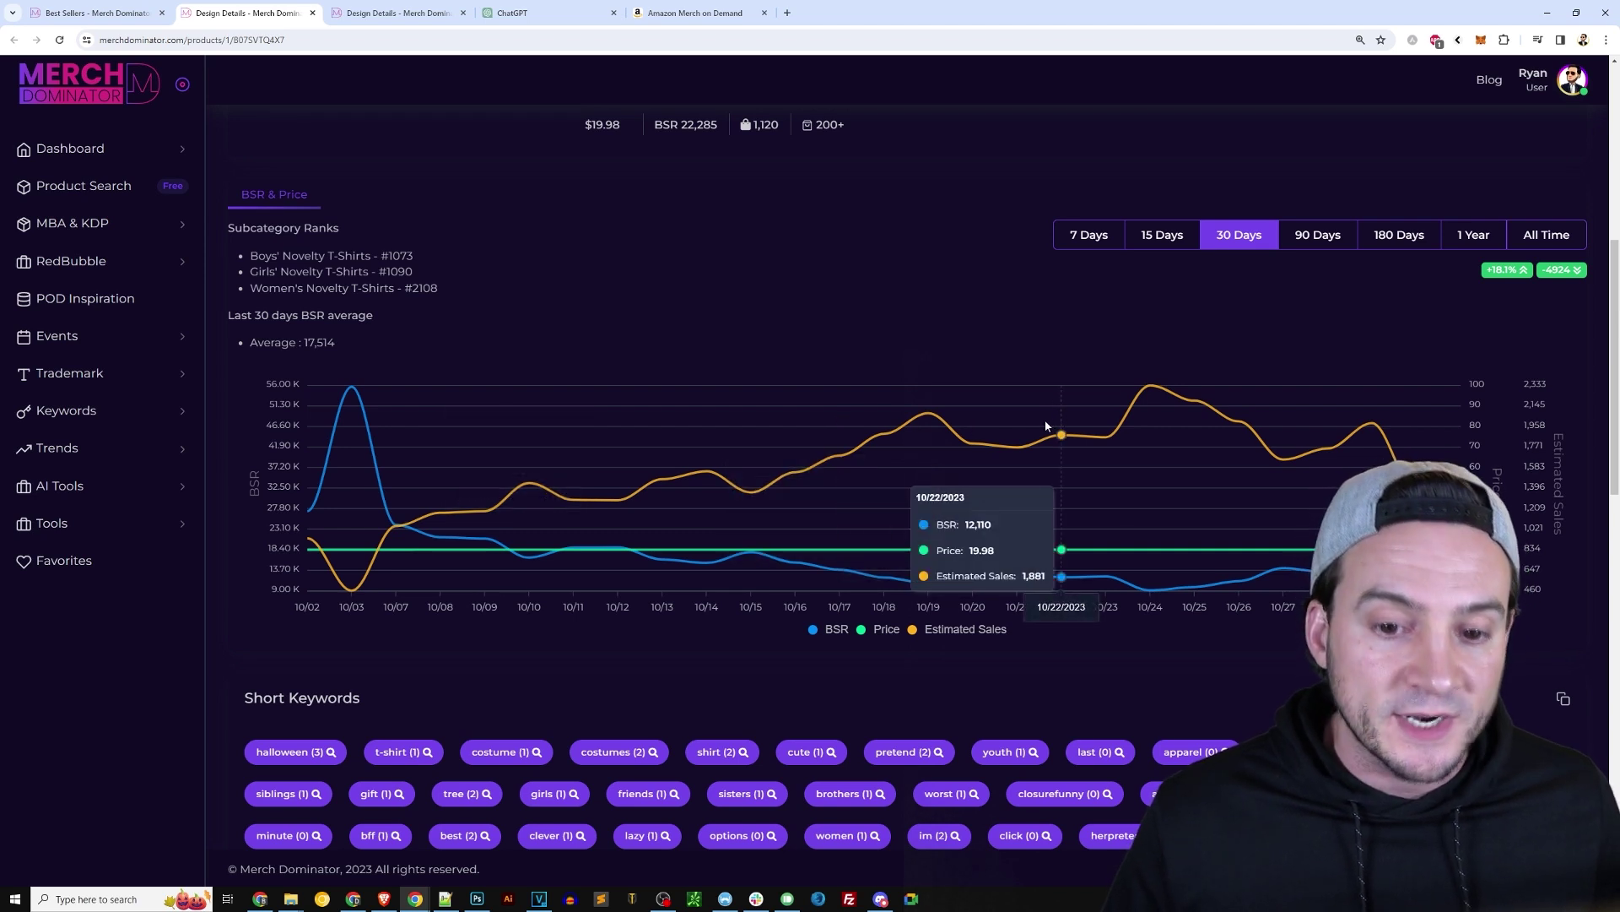
pyautogui.moveTo(705, 548)
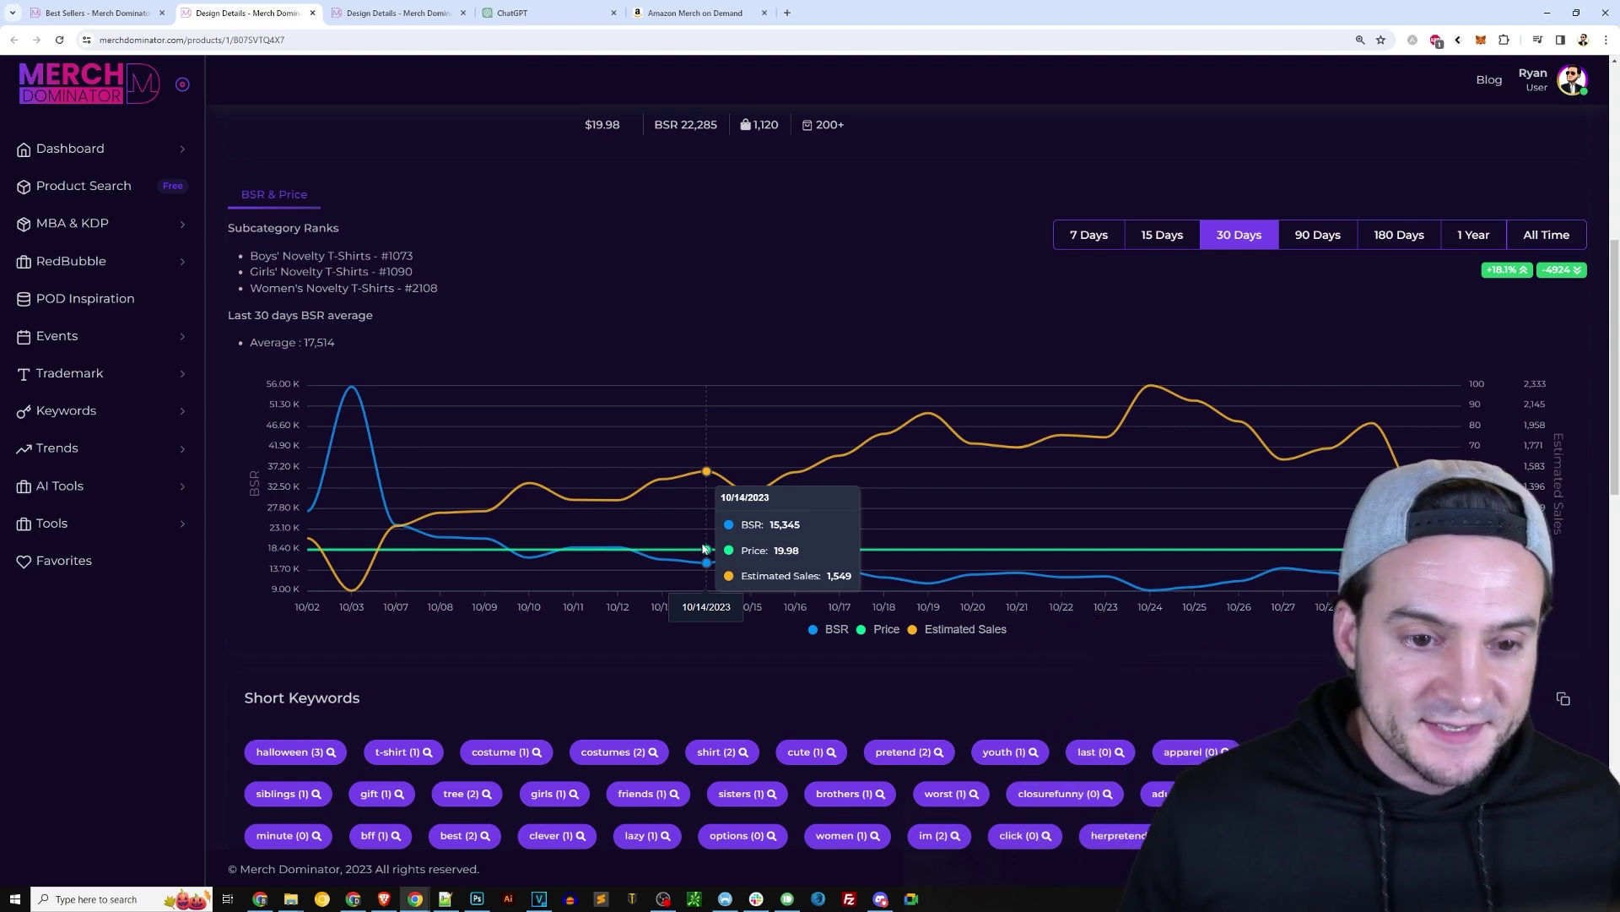
pyautogui.scroll(6, 473, 203)
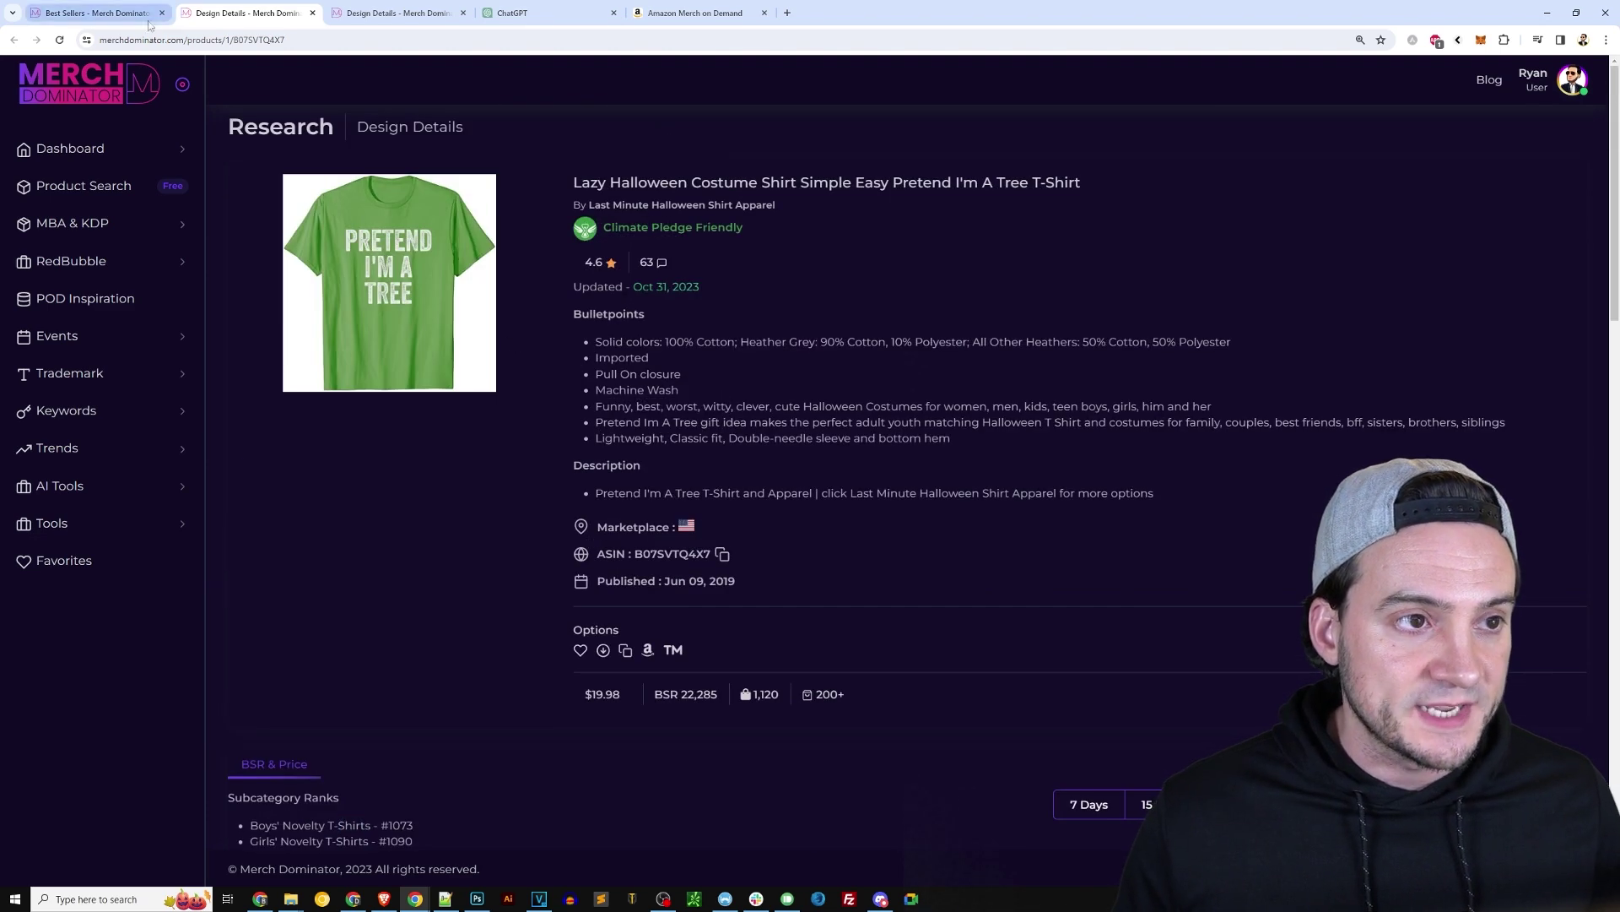
pyautogui.scroll(-4, 916, 432)
pyautogui.moveTo(1188, 739)
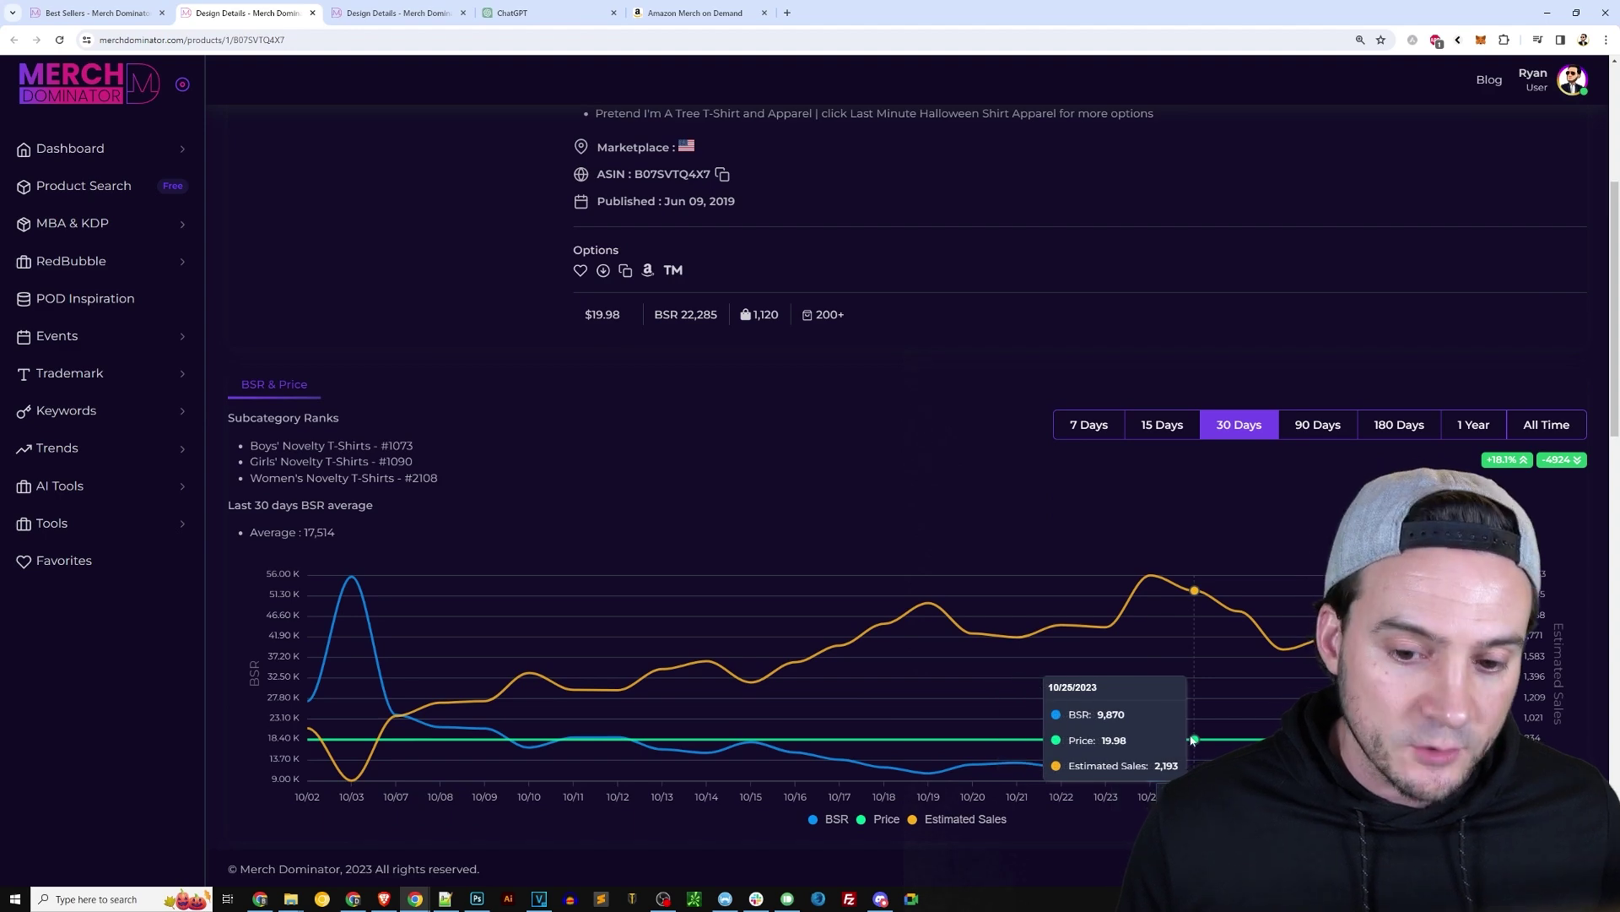
# Open the Pirate and Dalmatian design details and compare their BSR charts.
pyautogui.hotkey('ctrl', 'shift', 'Tab')
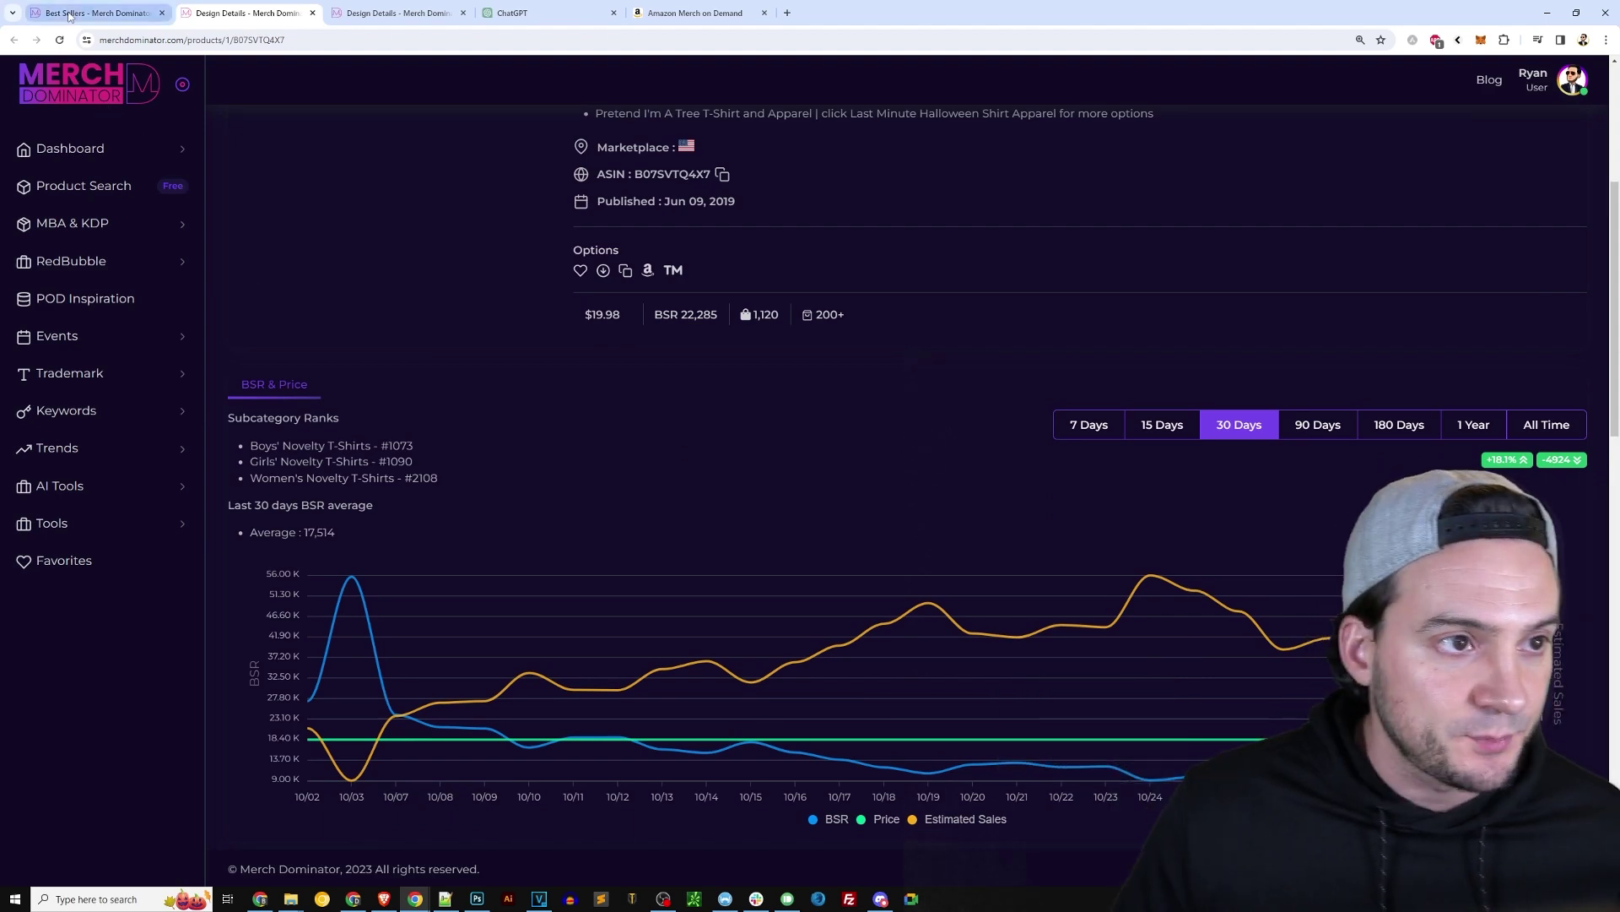
pyautogui.click(494, 362)
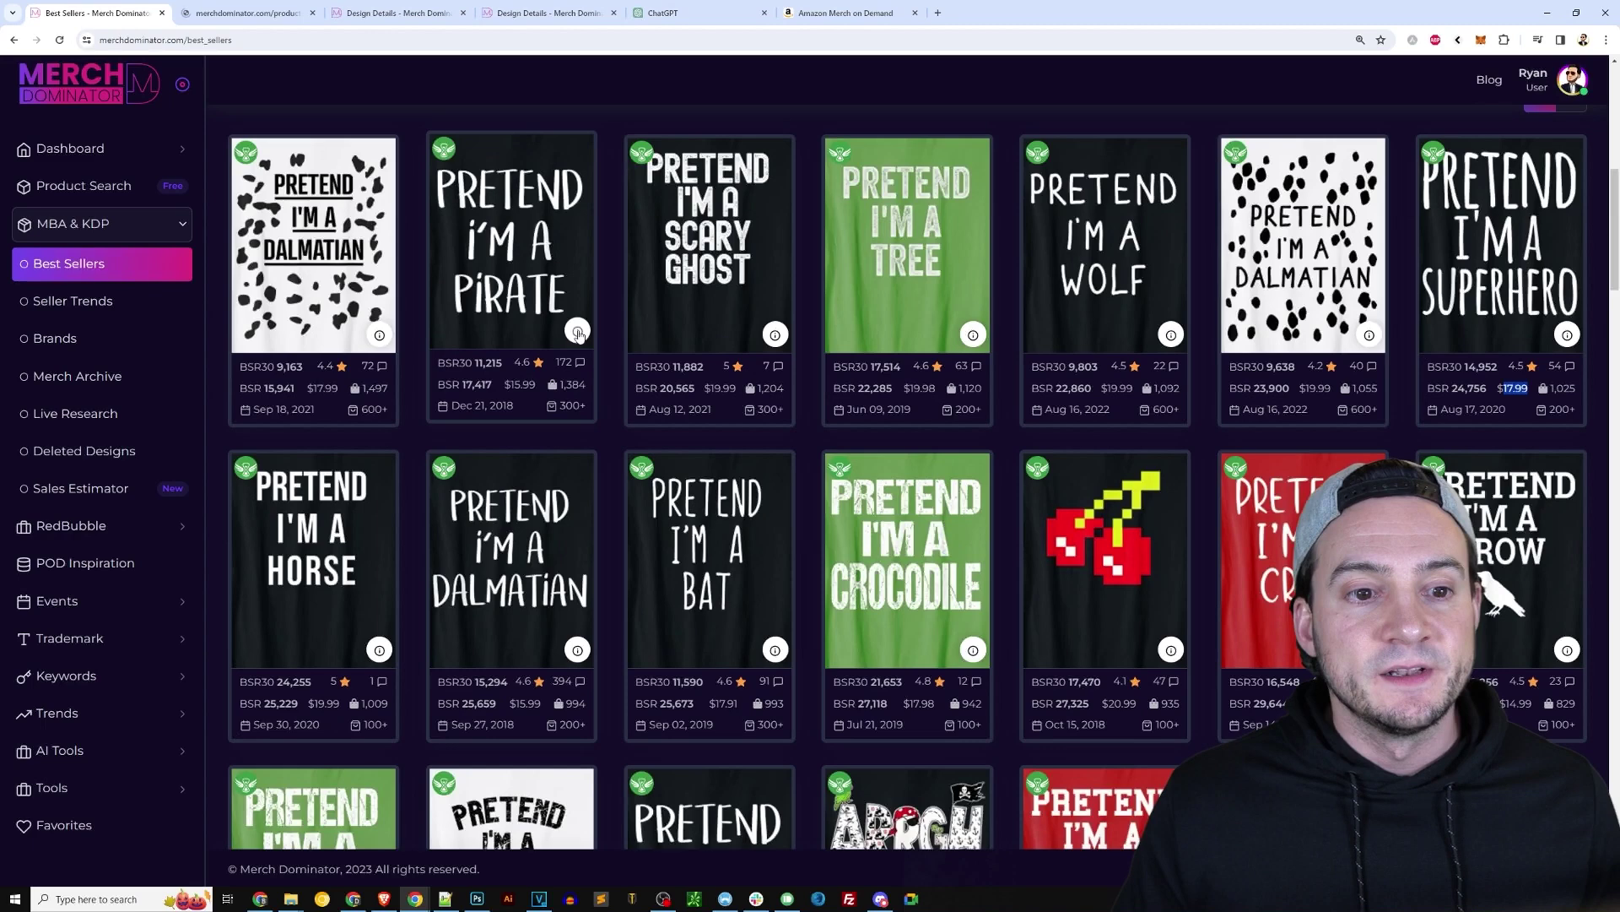
pyautogui.click(578, 331)
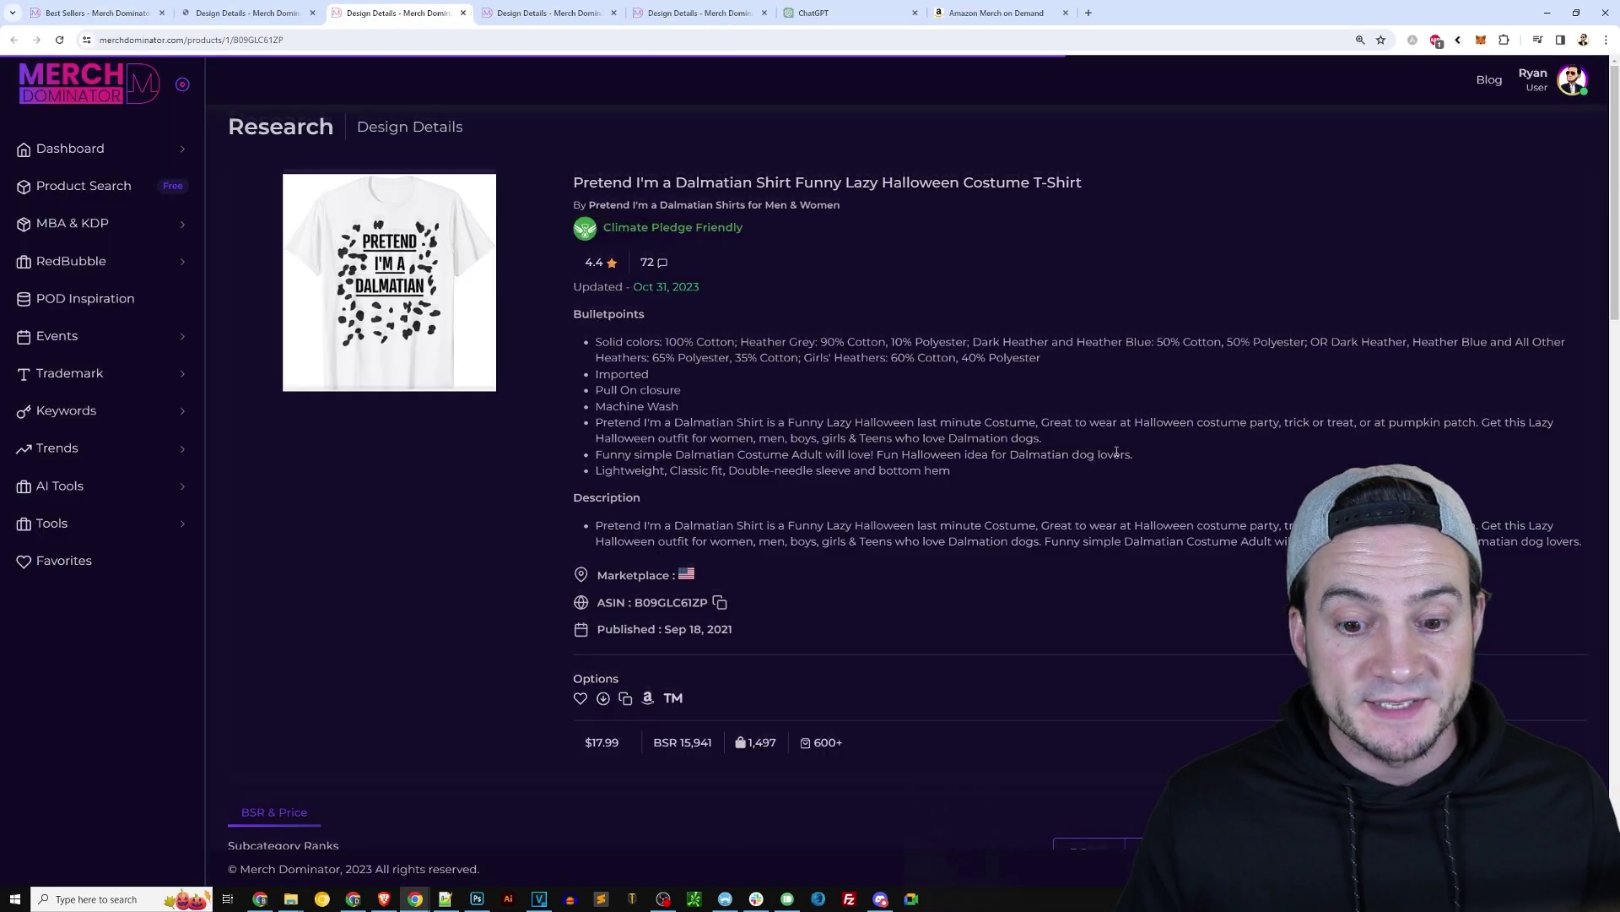
pyautogui.scroll(-6, 1117, 454)
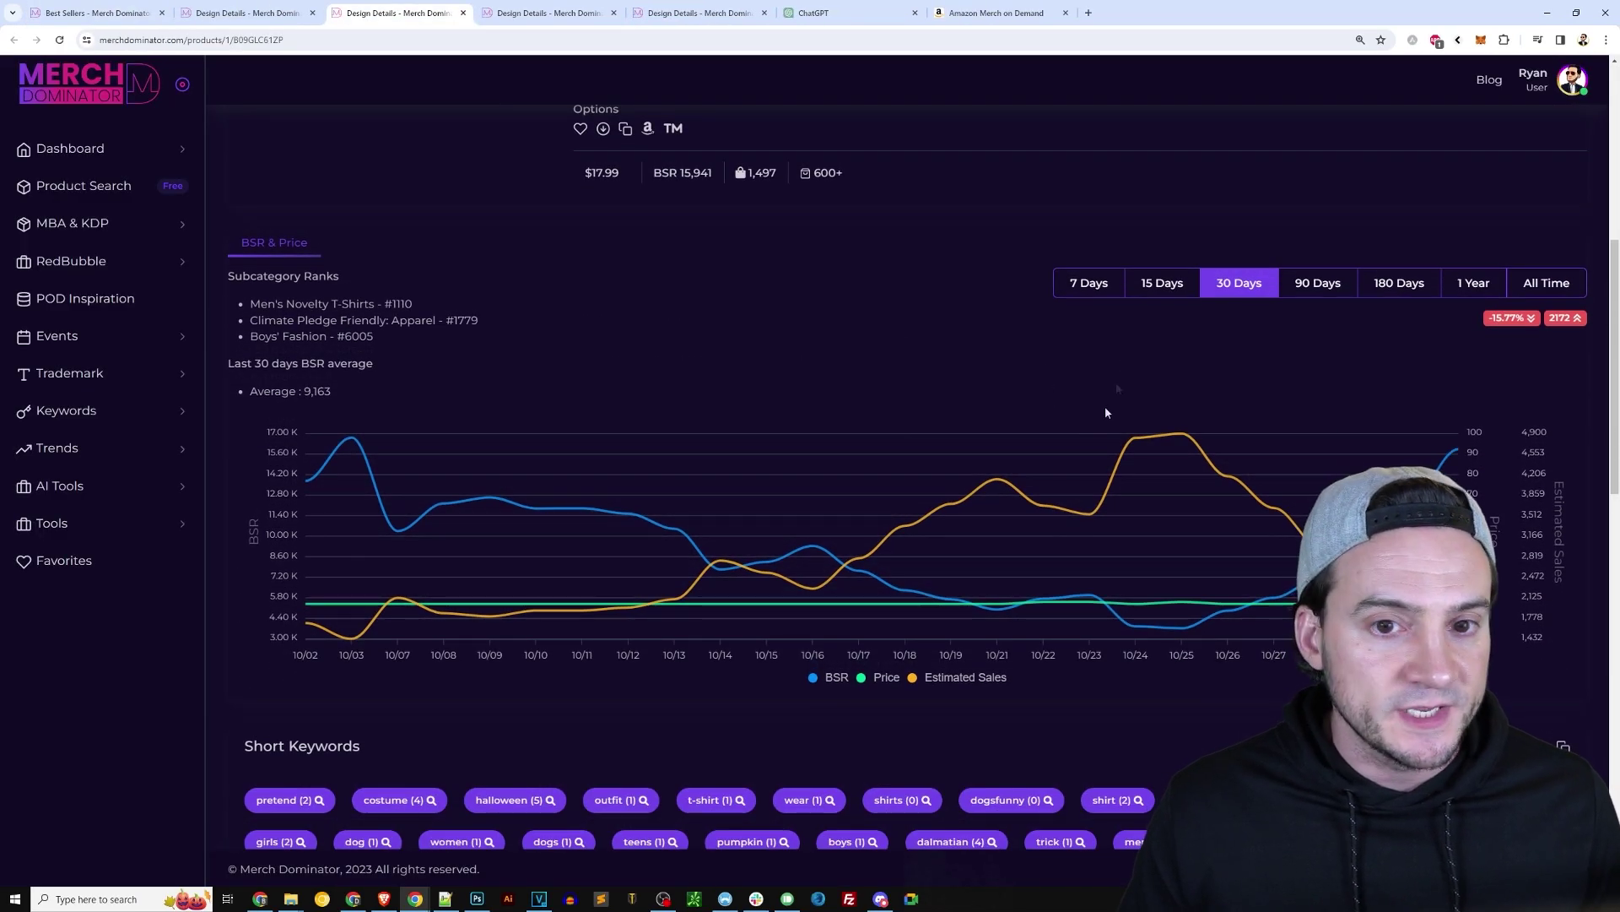
pyautogui.hotkey('ctrl', 'w')
pyautogui.hotkey('ctrl', 'shift', 'Tab')
pyautogui.scroll(-6, 1030, 422)
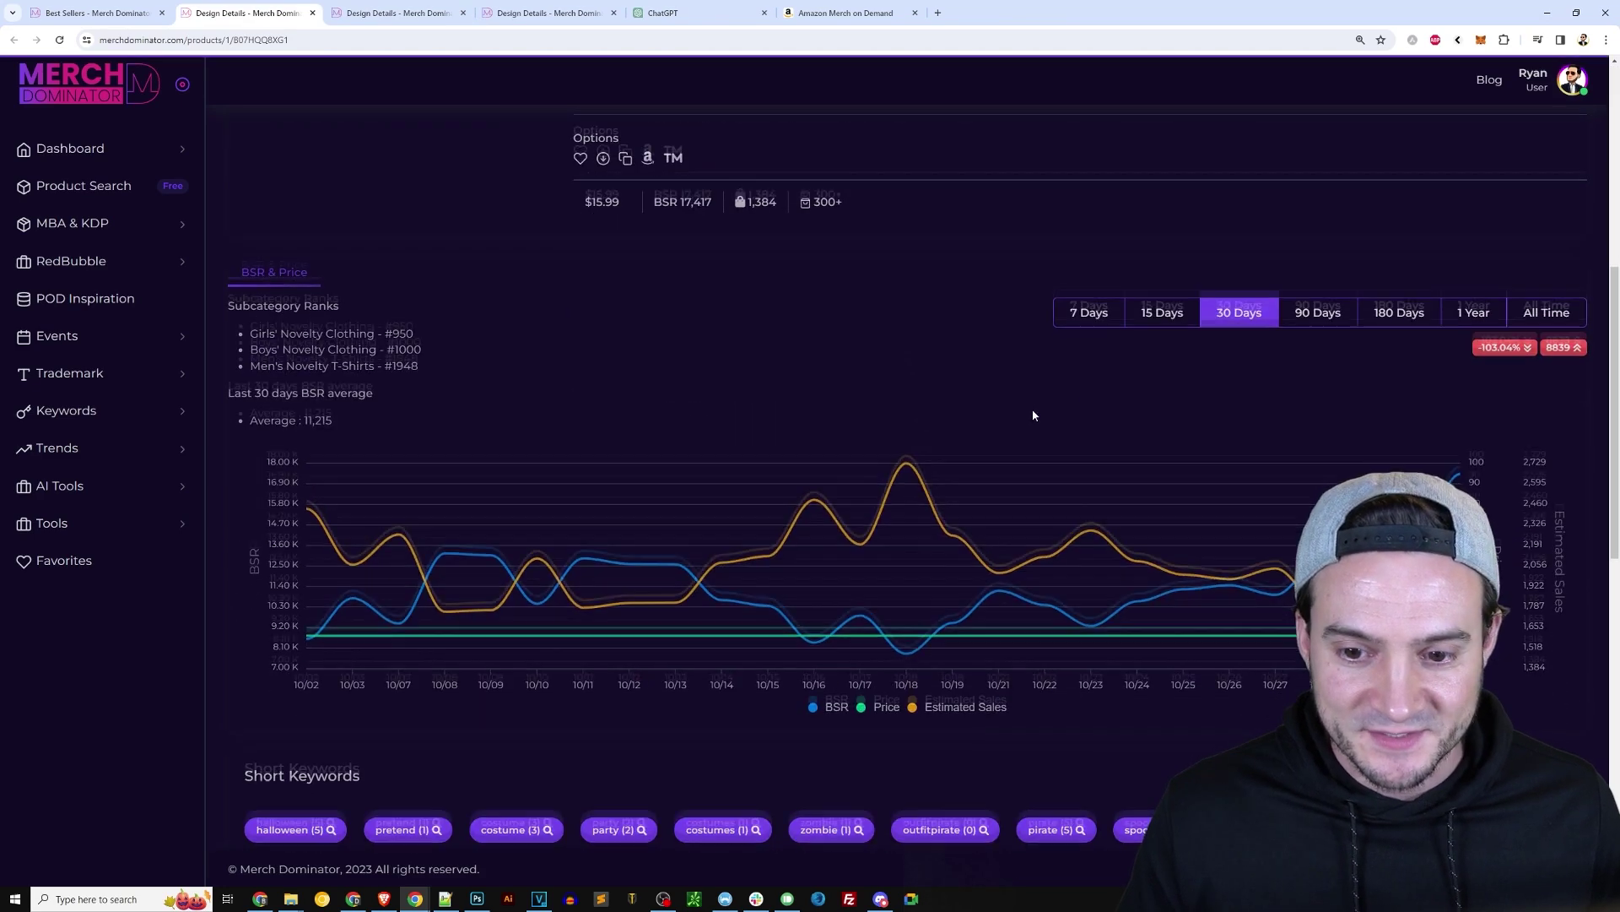
pyautogui.hotkey('ctrl', 'shift', 'Tab')
# Check the Crocodile design's 21,653 BSR average and close the detail tabs.
pyautogui.click(851, 612)
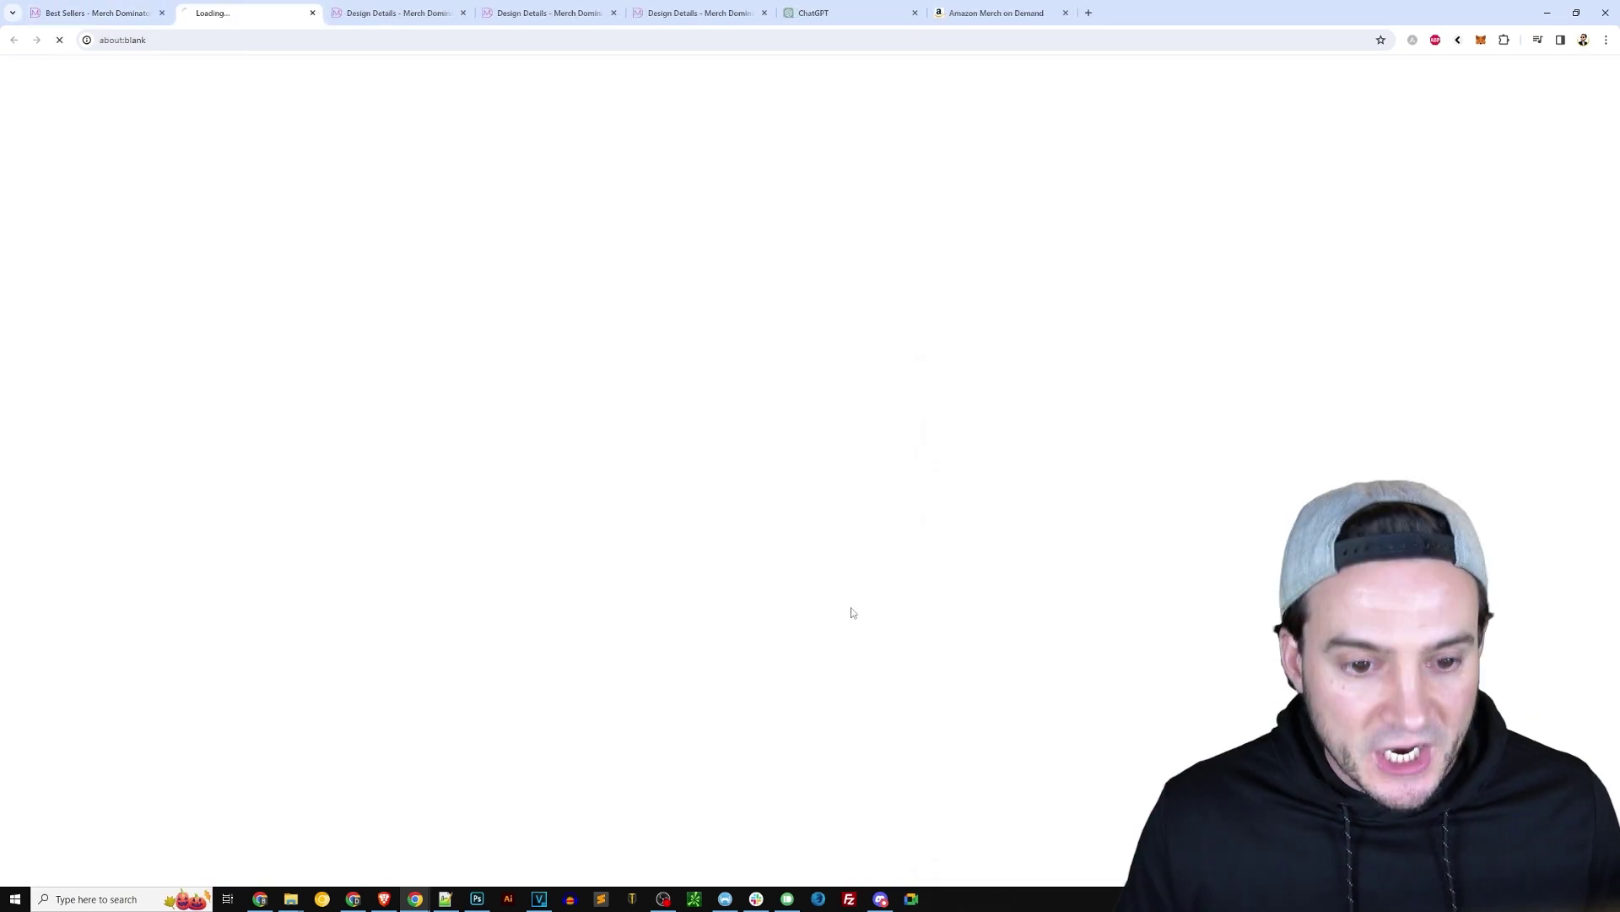
pyautogui.scroll(-6, 1037, 341)
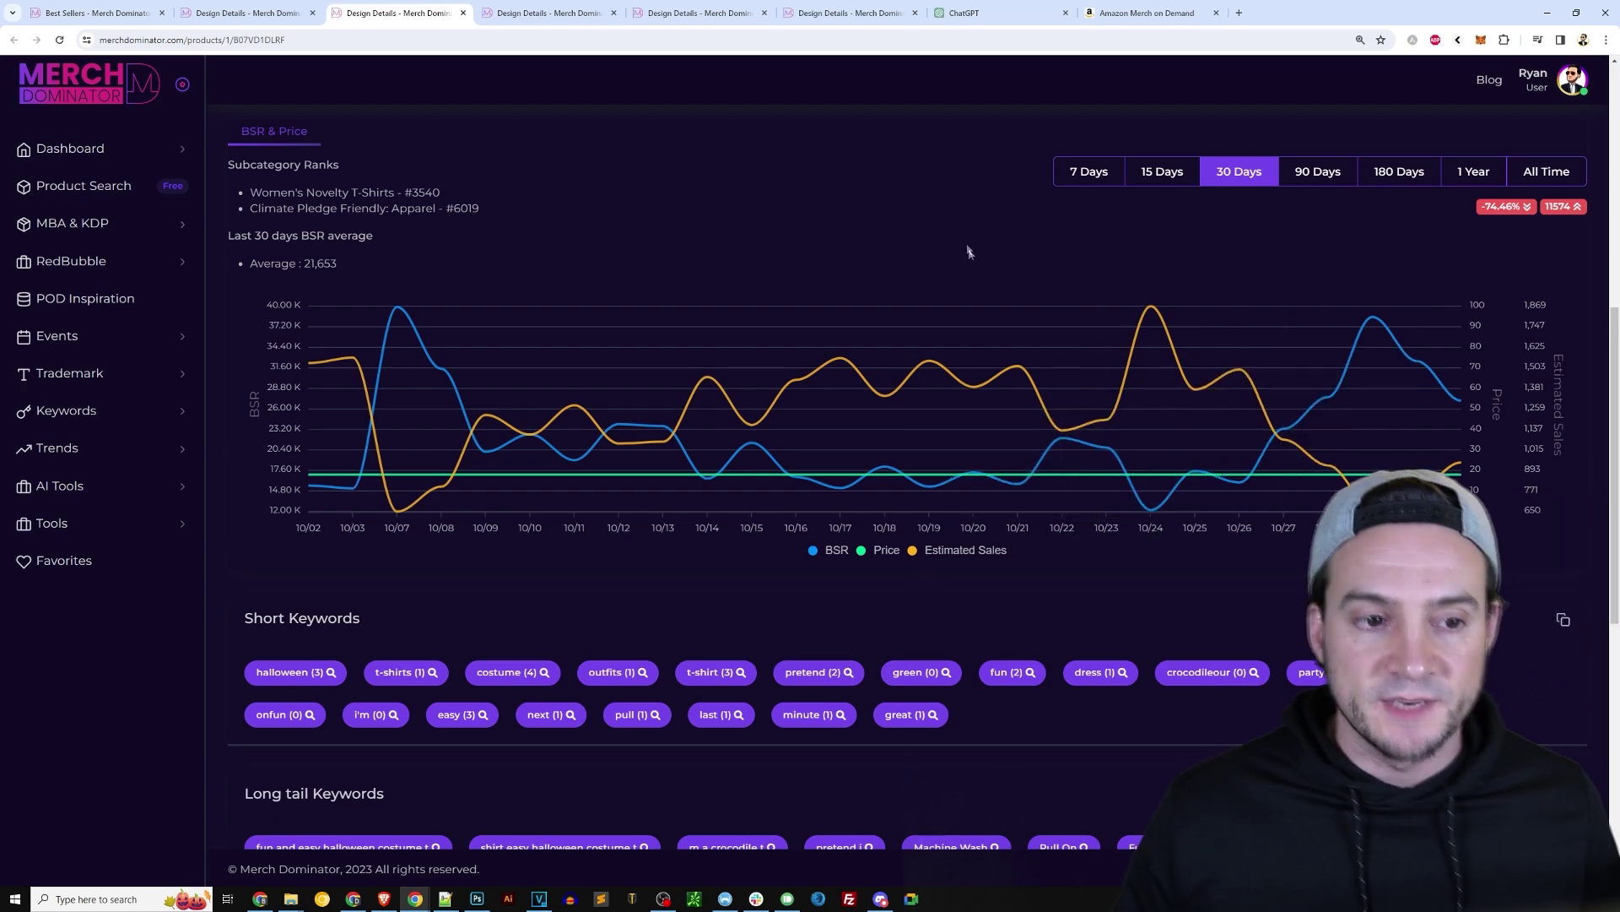
pyautogui.hotkey('ctrl', 'w')
pyautogui.hotkey('ctrl', 'w')
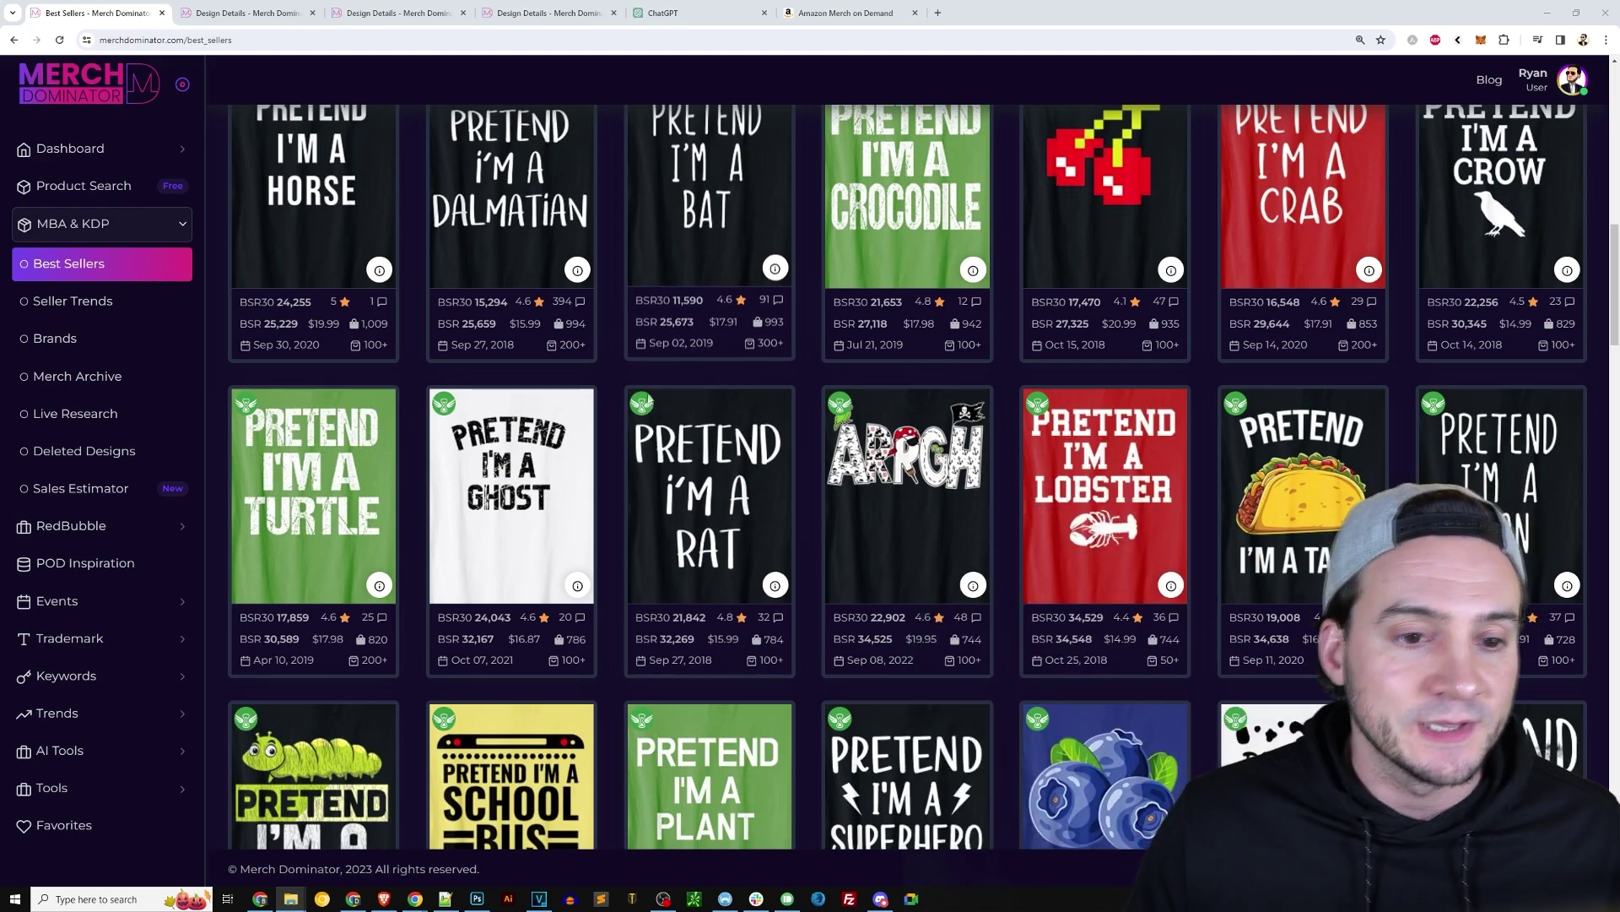
pyautogui.scroll(8, 650, 405)
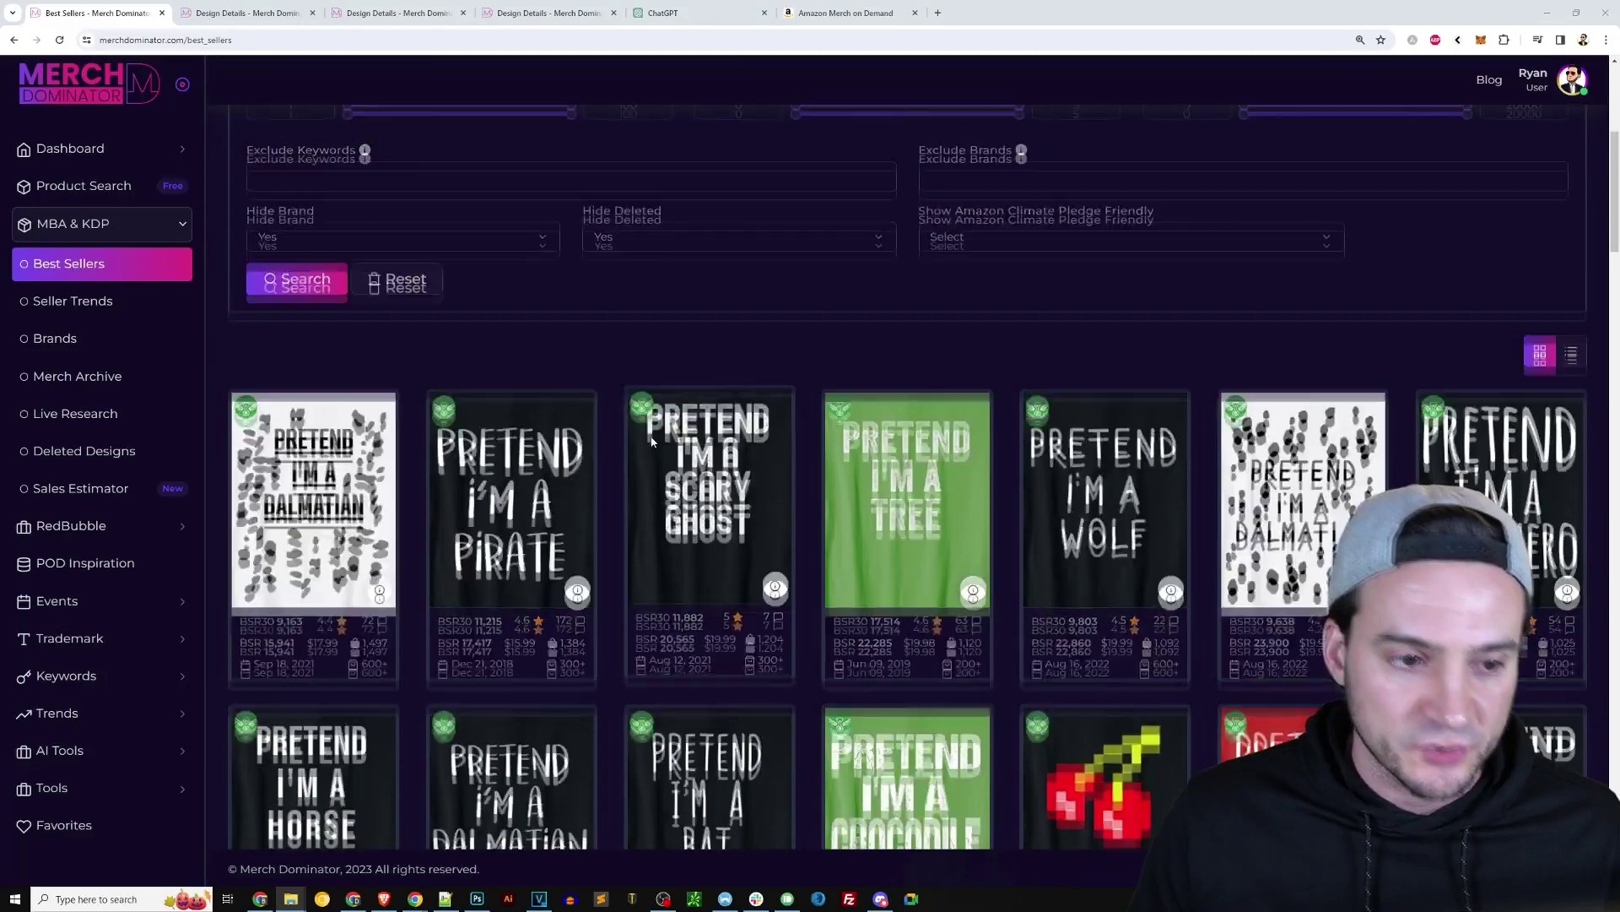
pyautogui.scroll(5, 641, 452)
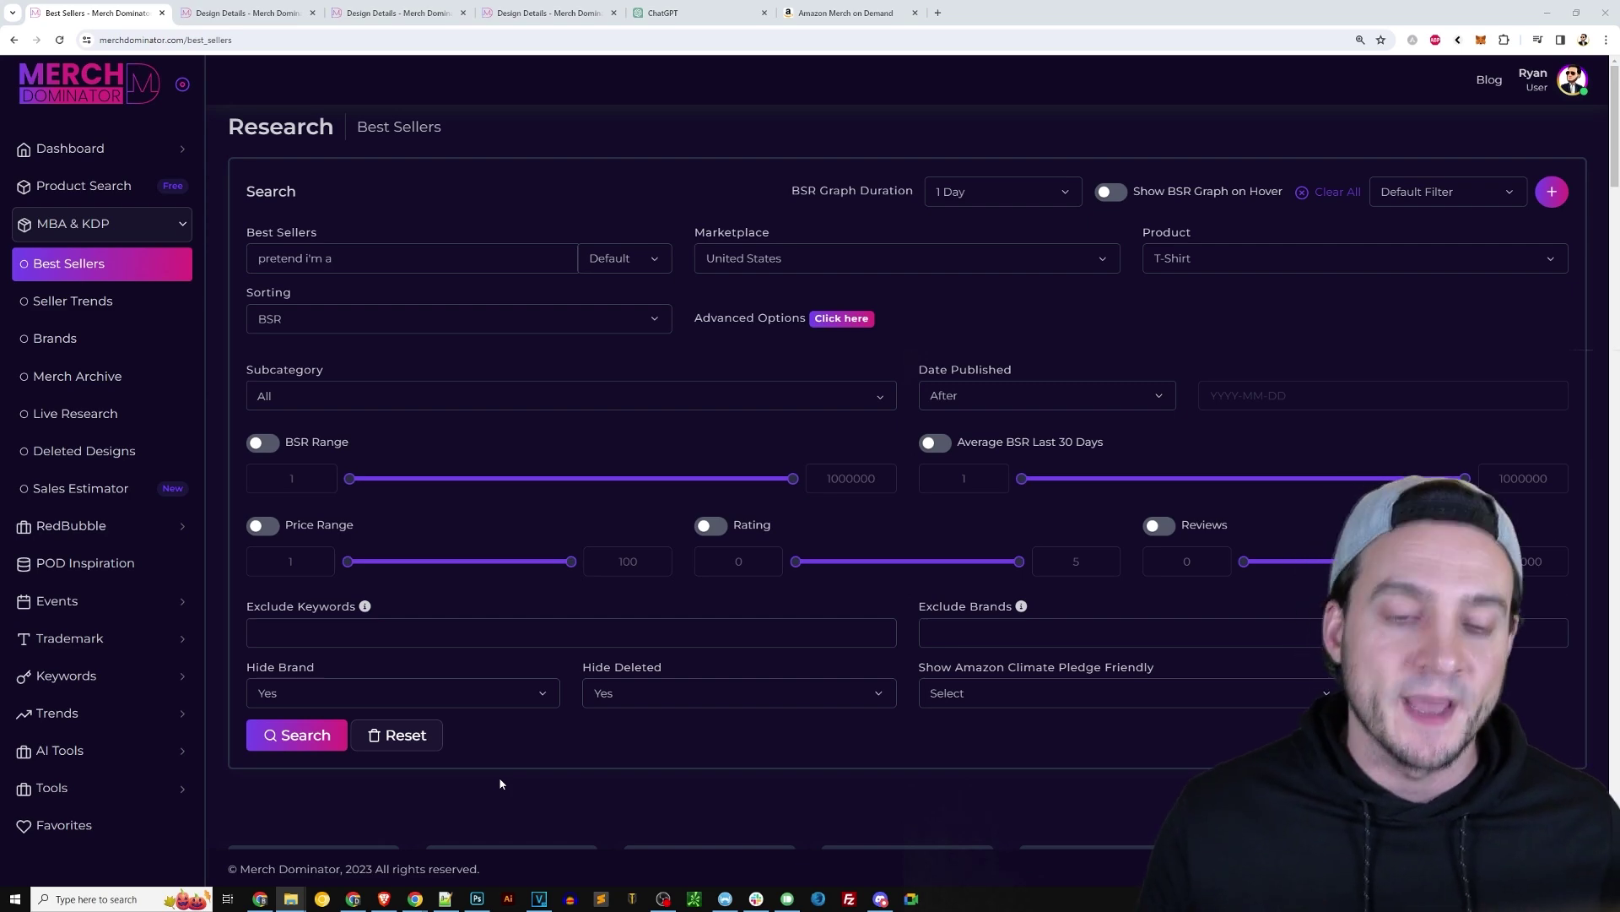
pyautogui.click(477, 899)
# Review the Pretend I'm shirts sales table in the Photoshop screenshot.
pyautogui.scroll(-3, 1123, 524)
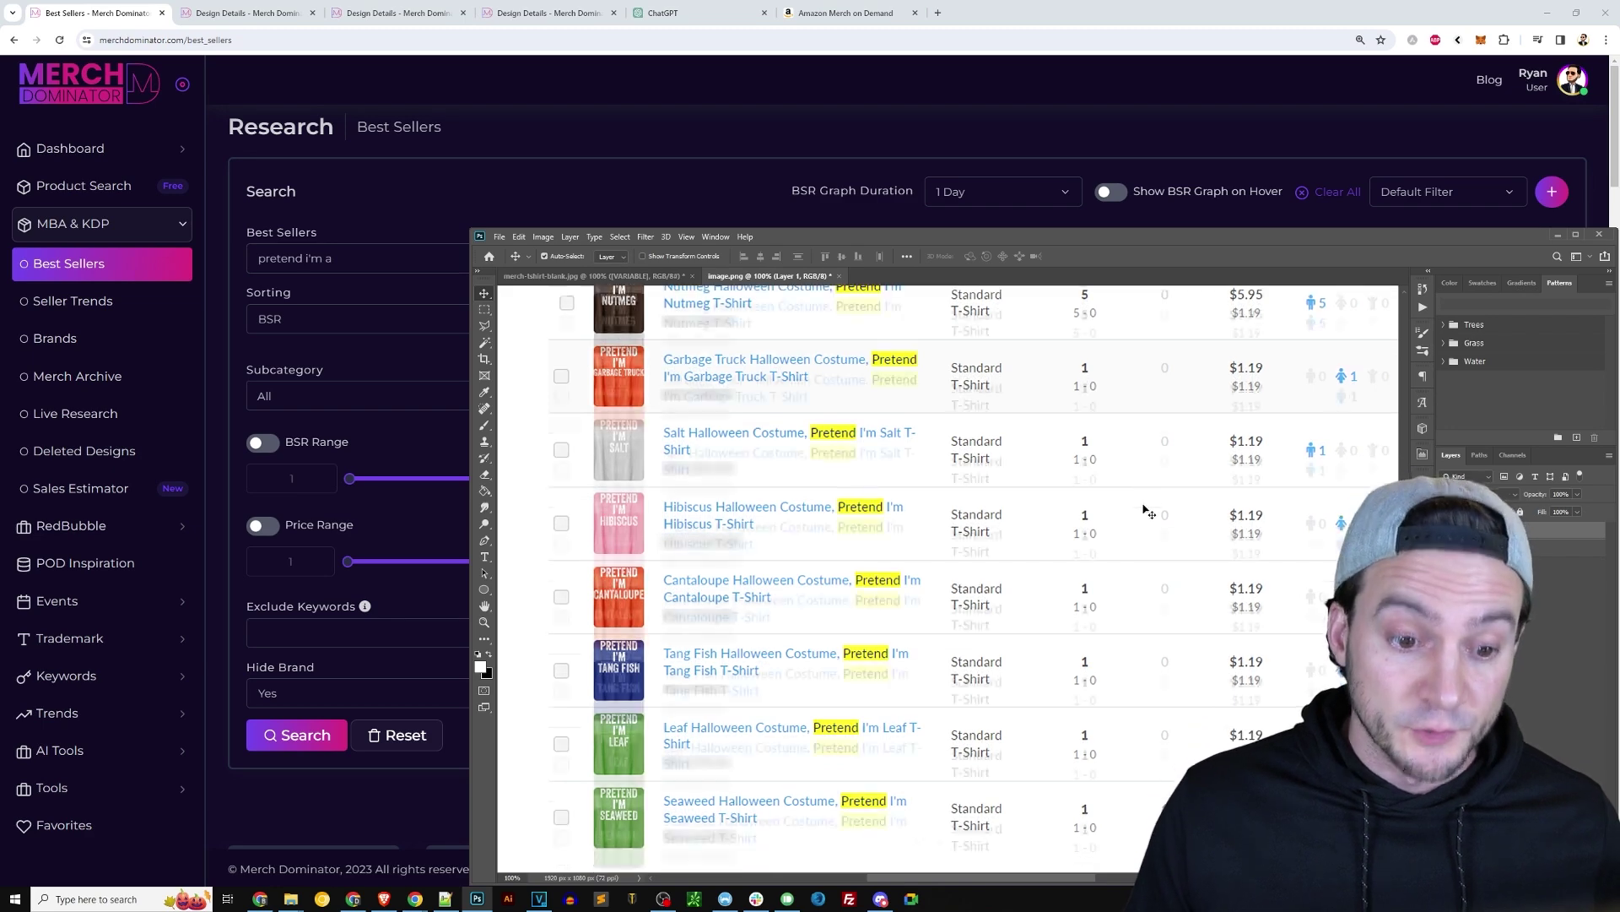
pyautogui.scroll(5, 1148, 523)
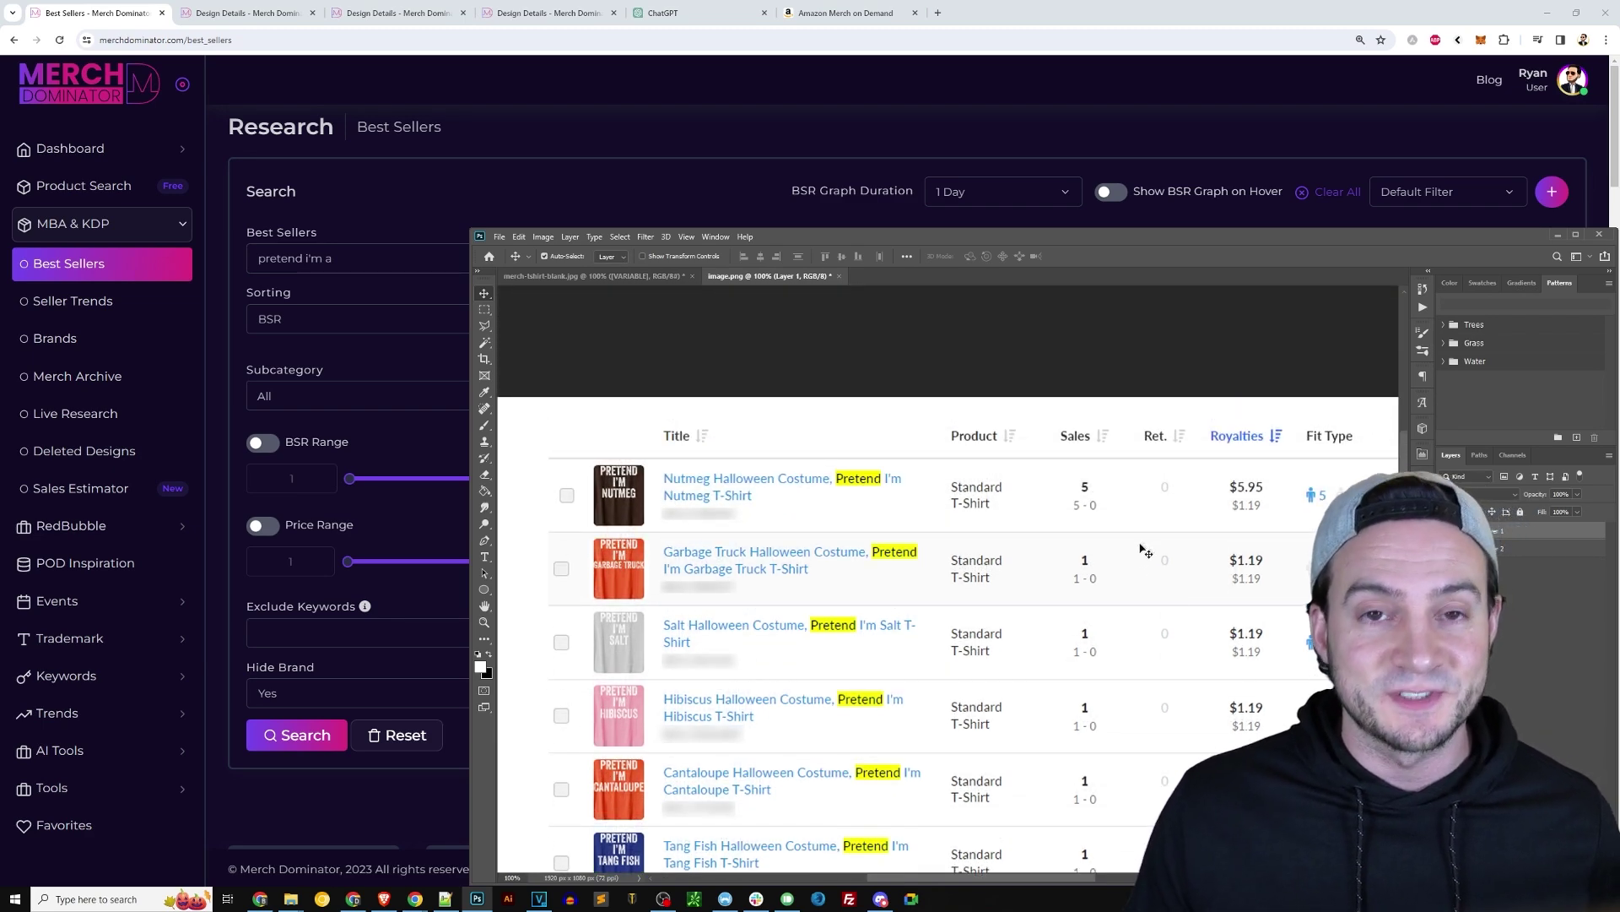
pyautogui.scroll(-2, 1146, 550)
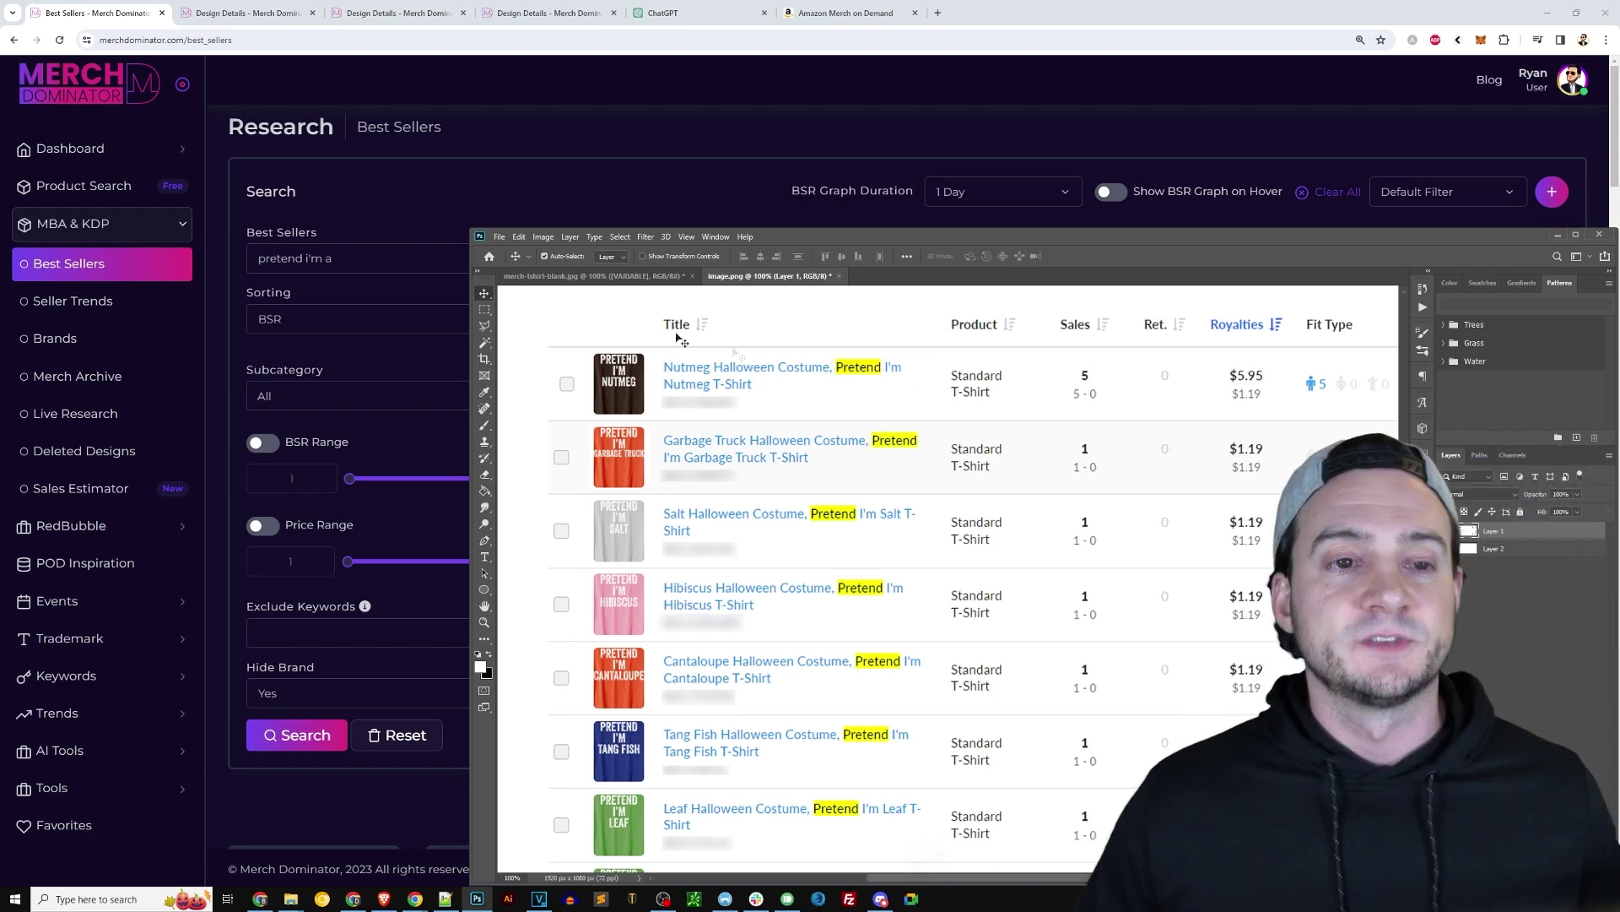
# Replace the best-sellers search term 'pretend i'm a' with 'thanksgiving' and run the search.
pyautogui.click(627, 176)
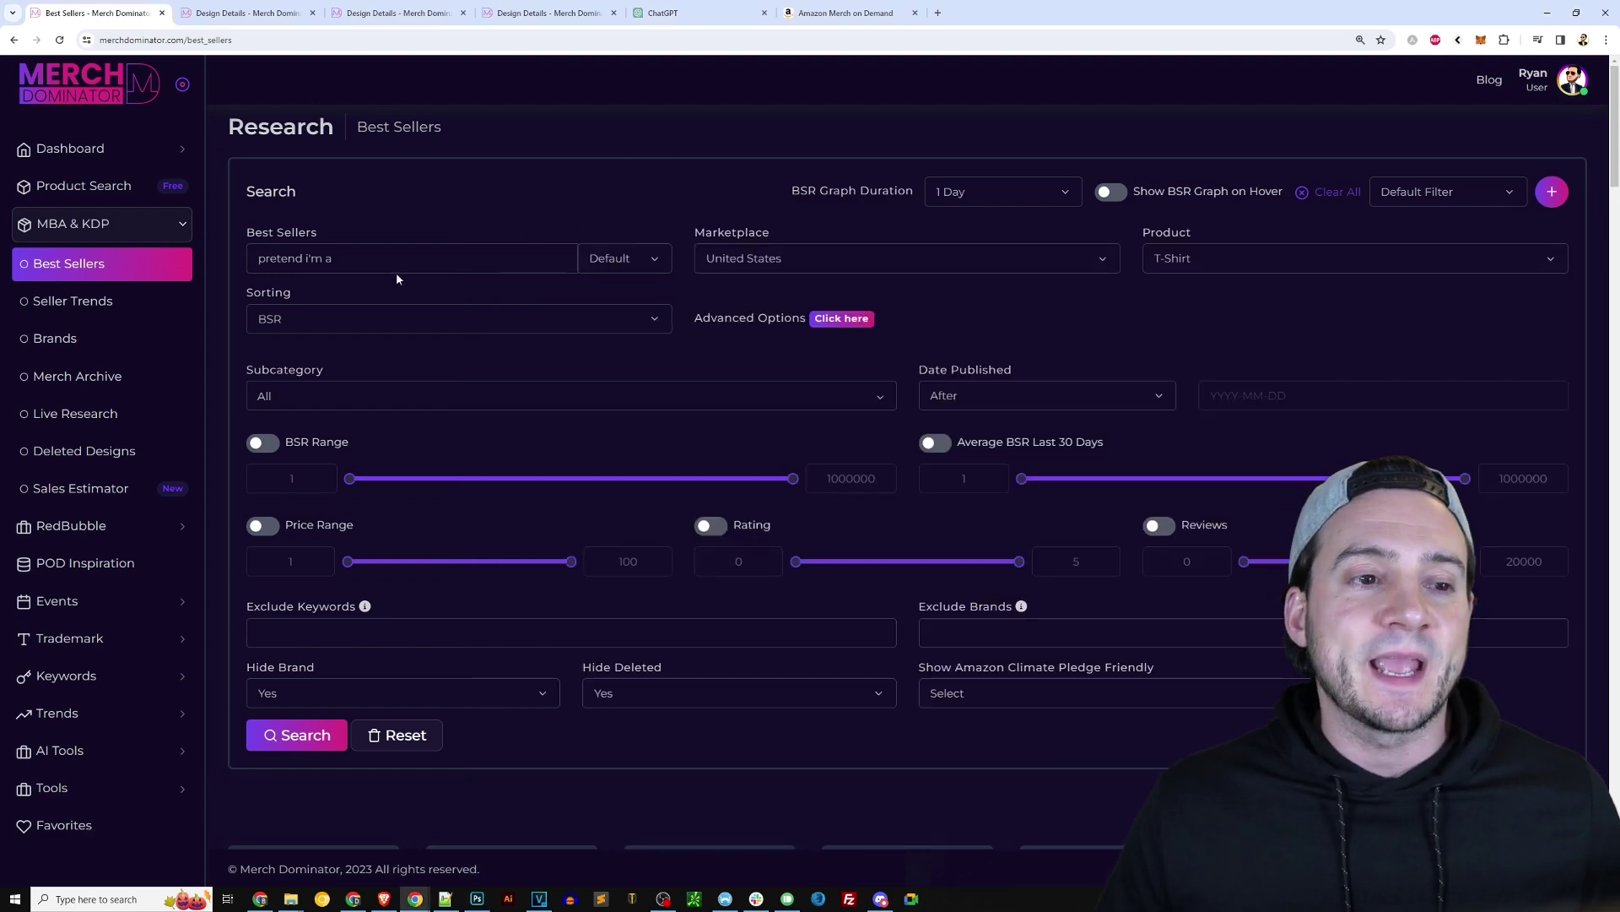
pyautogui.tripleClick(363, 256)
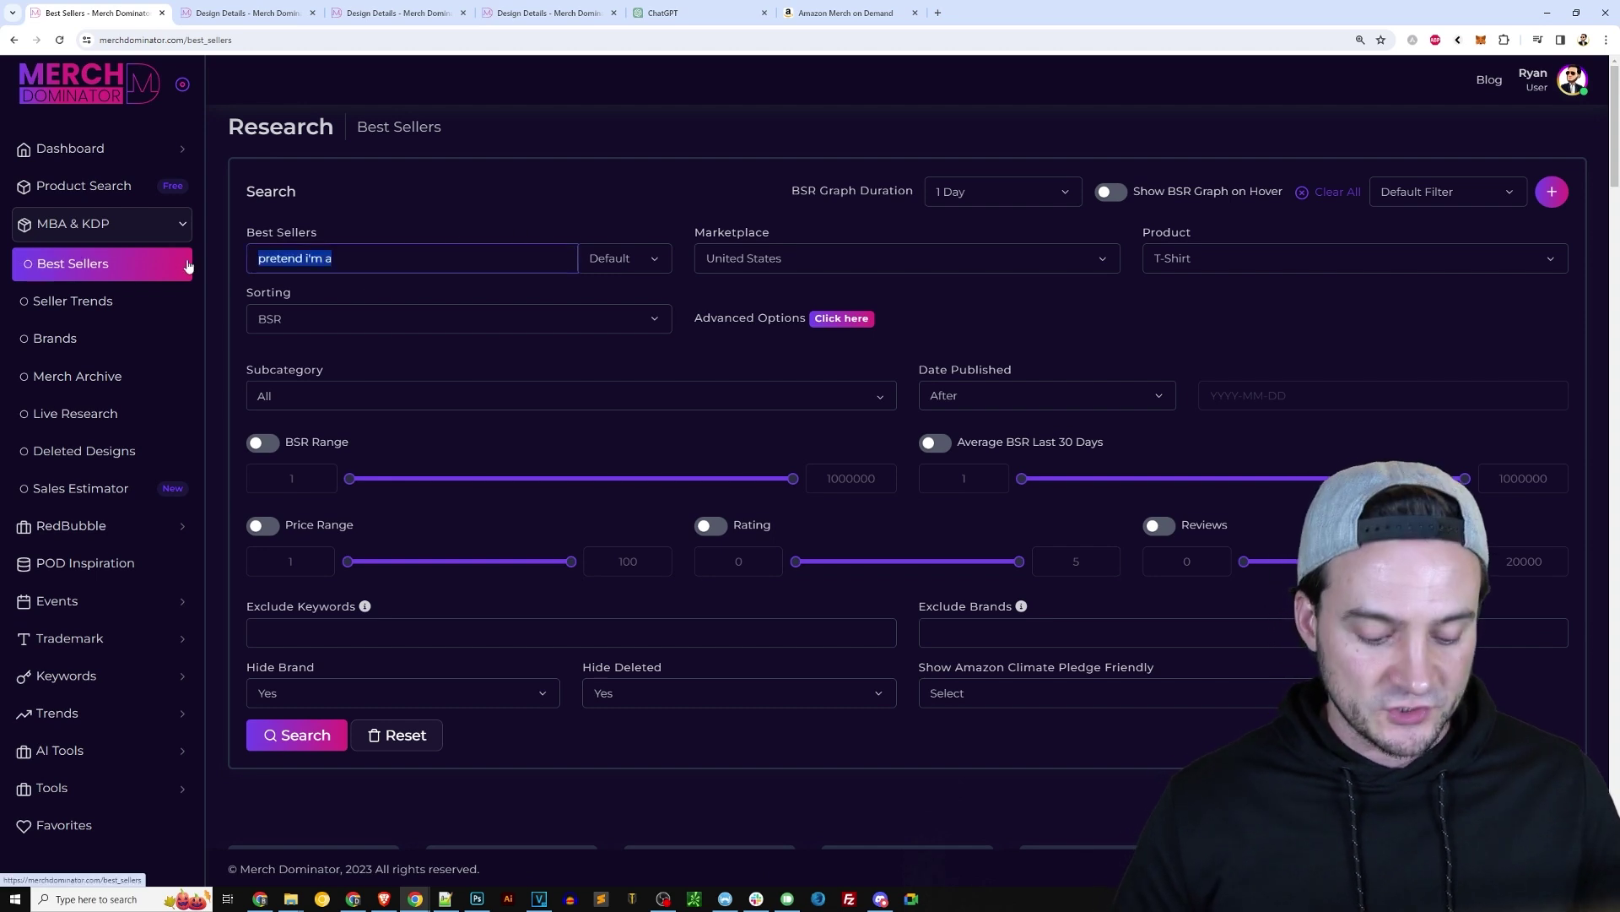
pyautogui.write('thanksgiving')
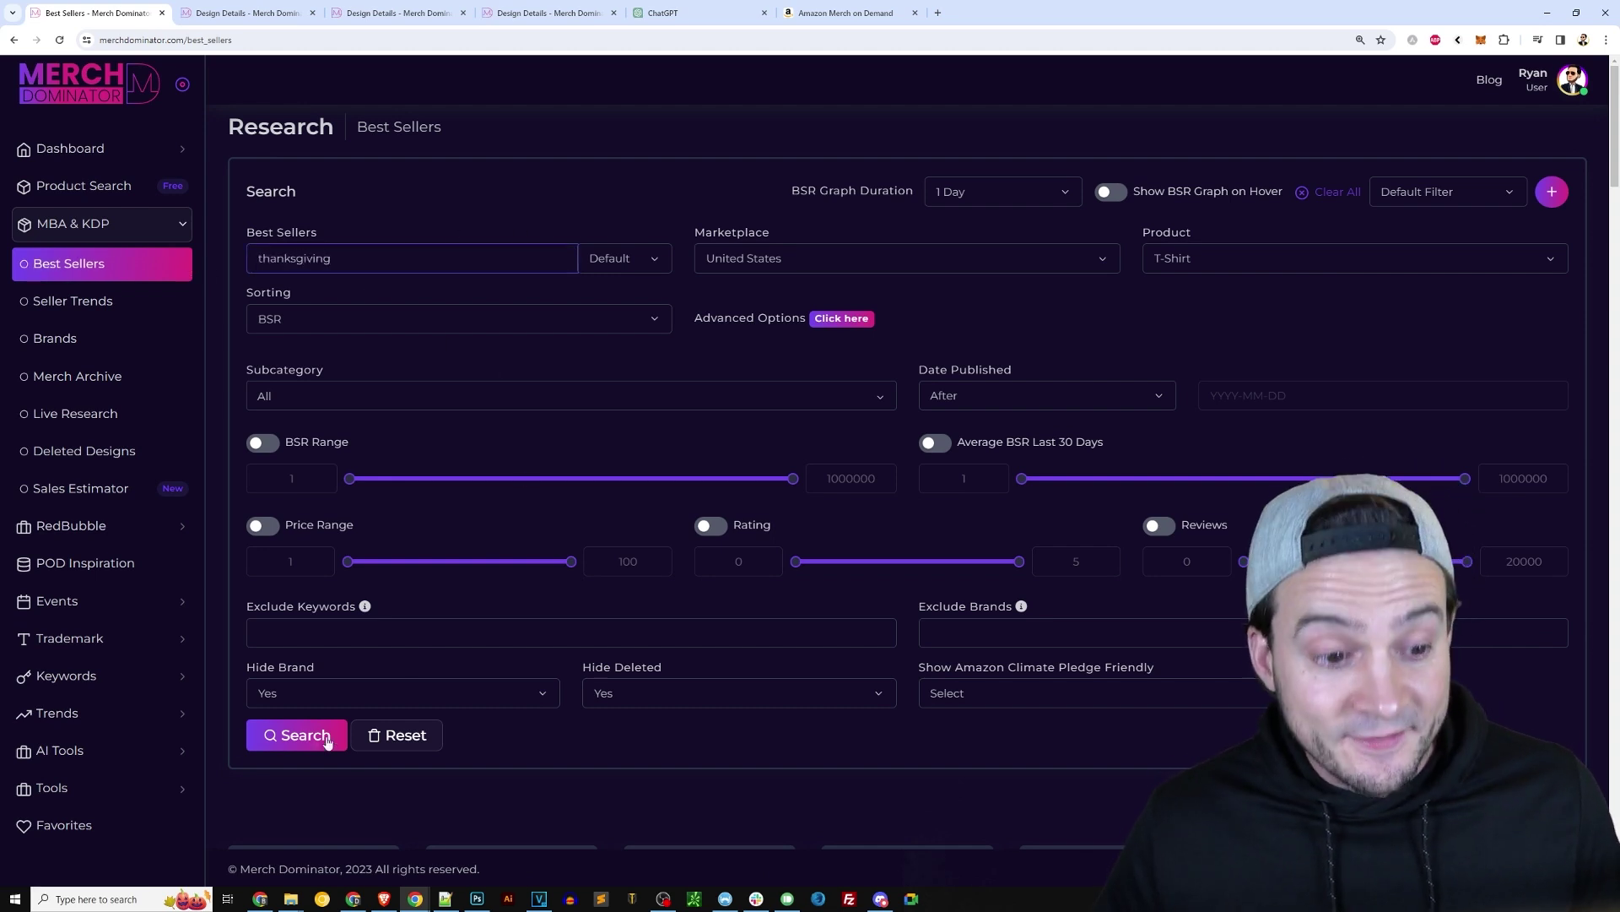
pyautogui.click(289, 734)
# Open the Mashed Potatoes Nutritional Facts T-Shirt's design details ($19.99, BSR 26,972) from the thanksgiving results.
pyautogui.scroll(-1, 1296, 549)
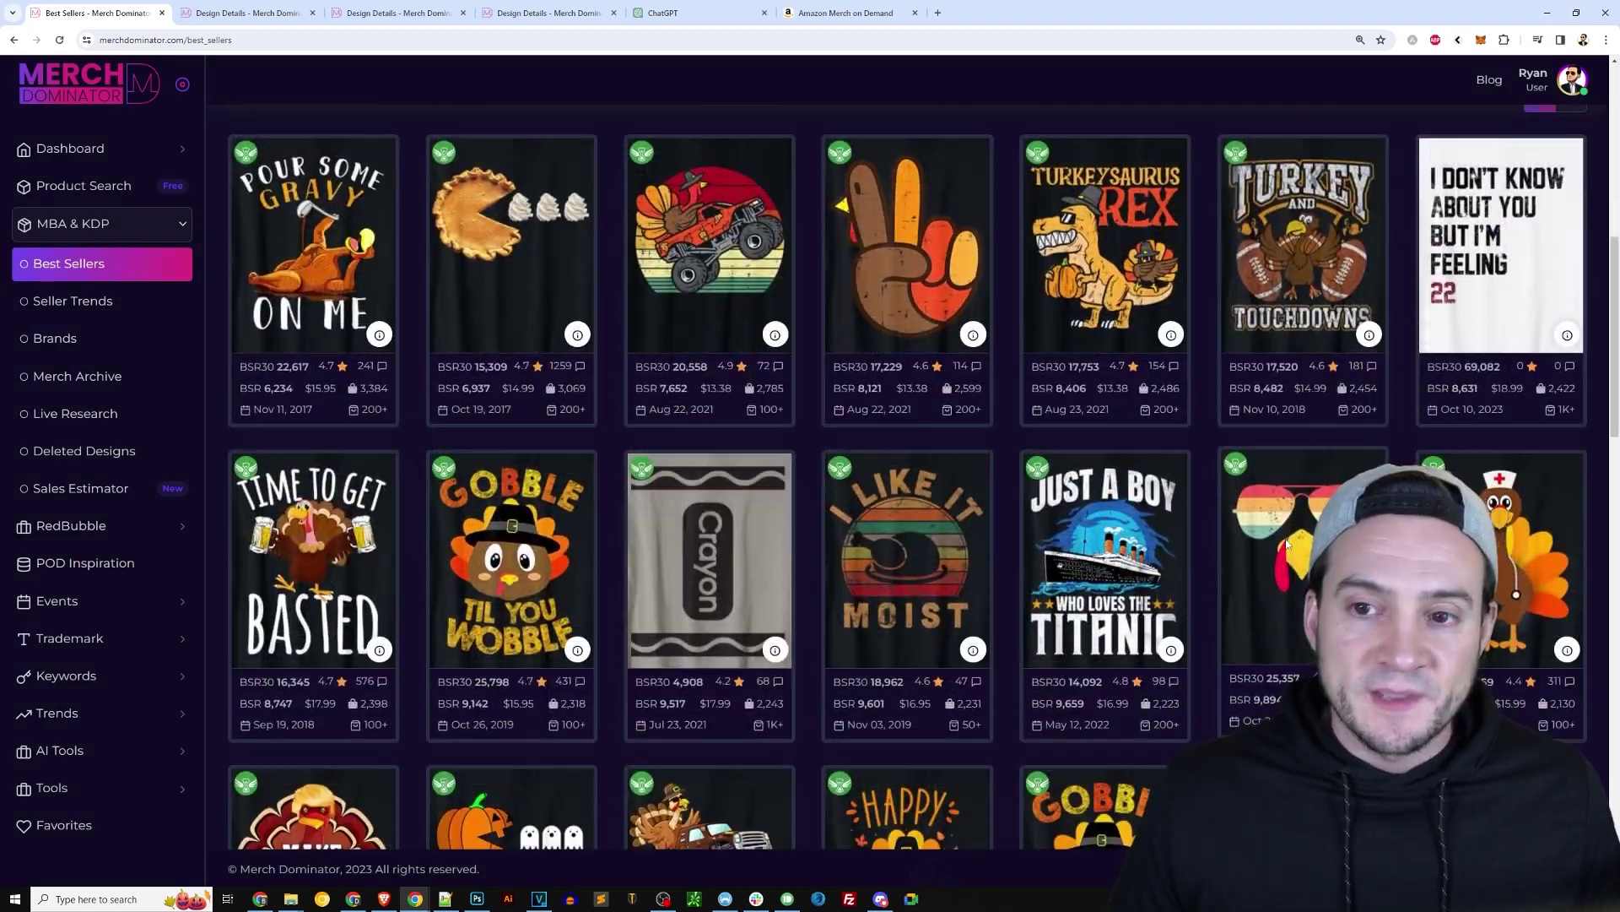
pyautogui.scroll(-8, 1296, 549)
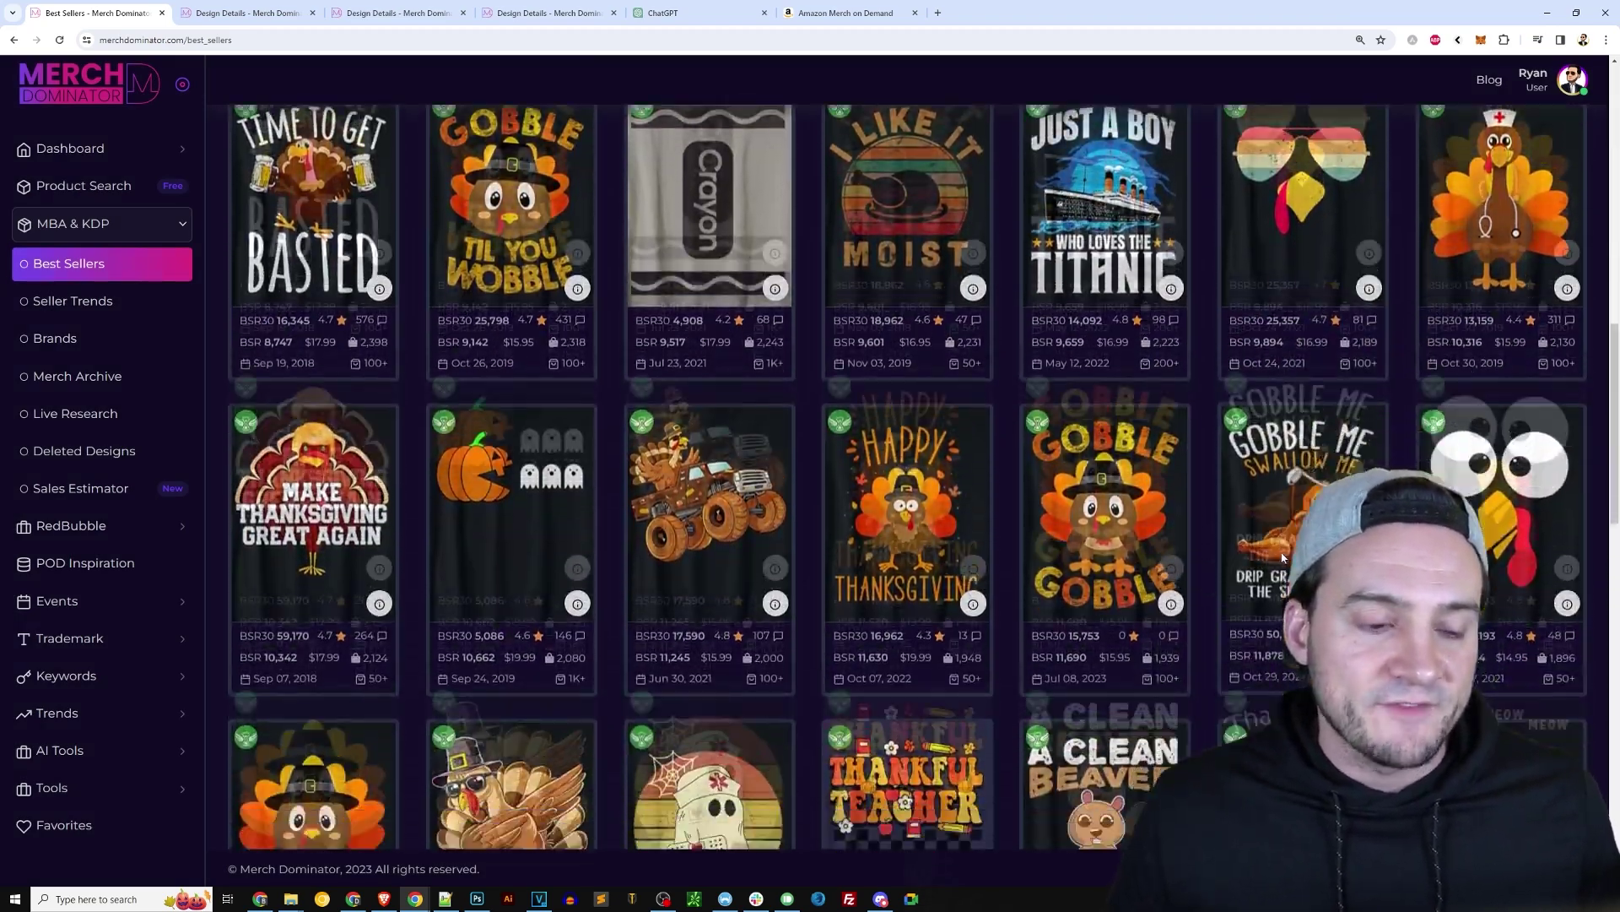
pyautogui.scroll(-8, 1279, 541)
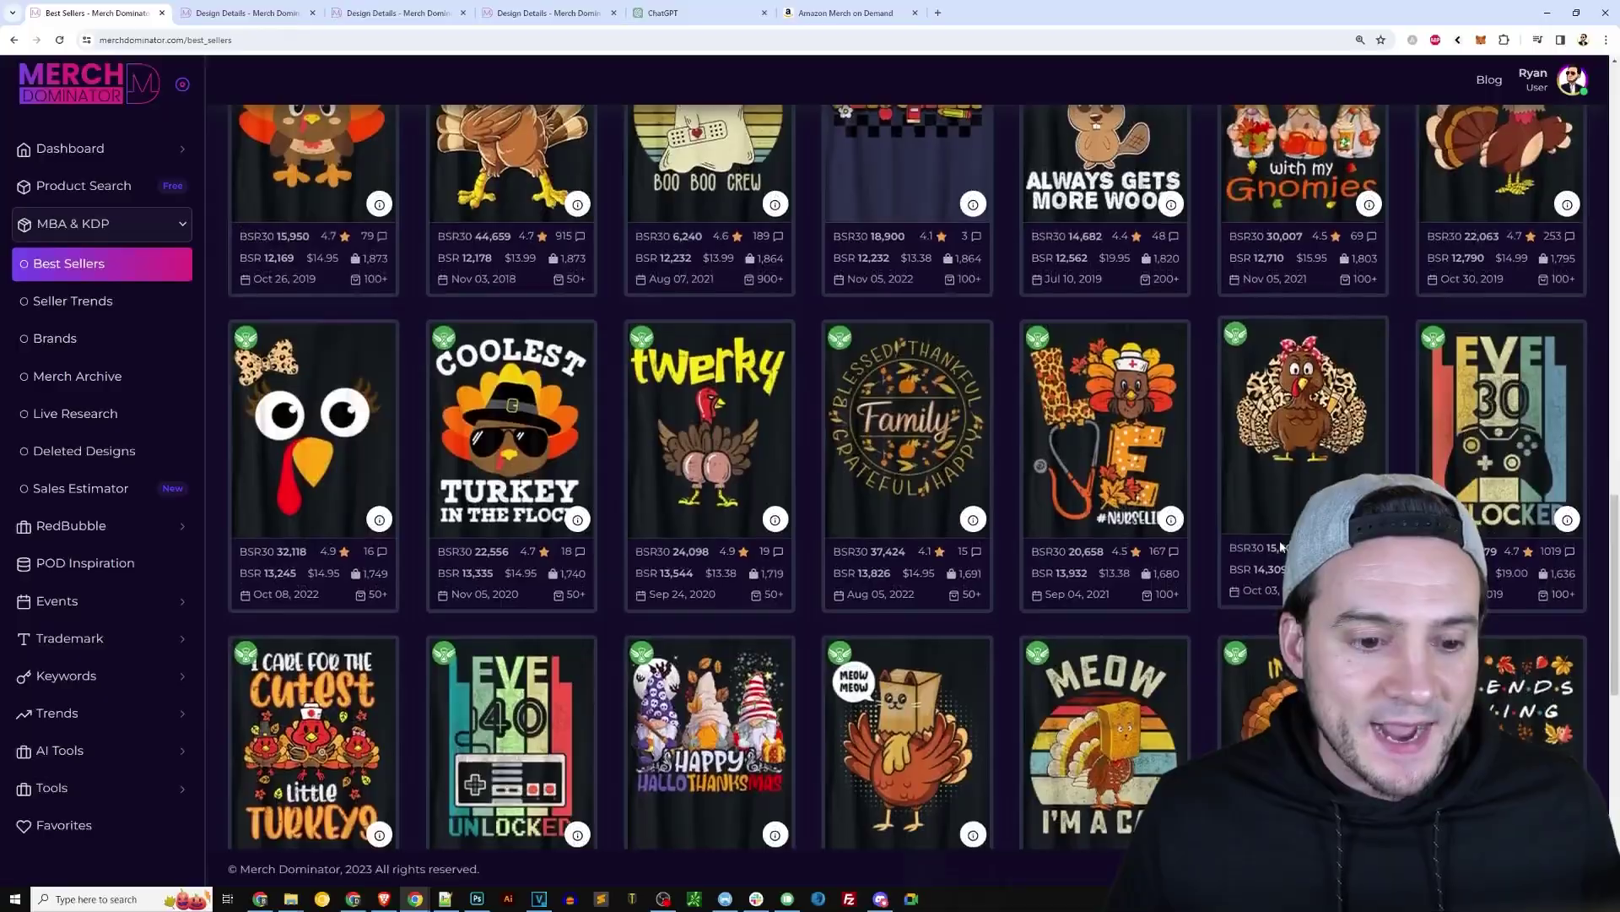
pyautogui.scroll(-5, 1278, 541)
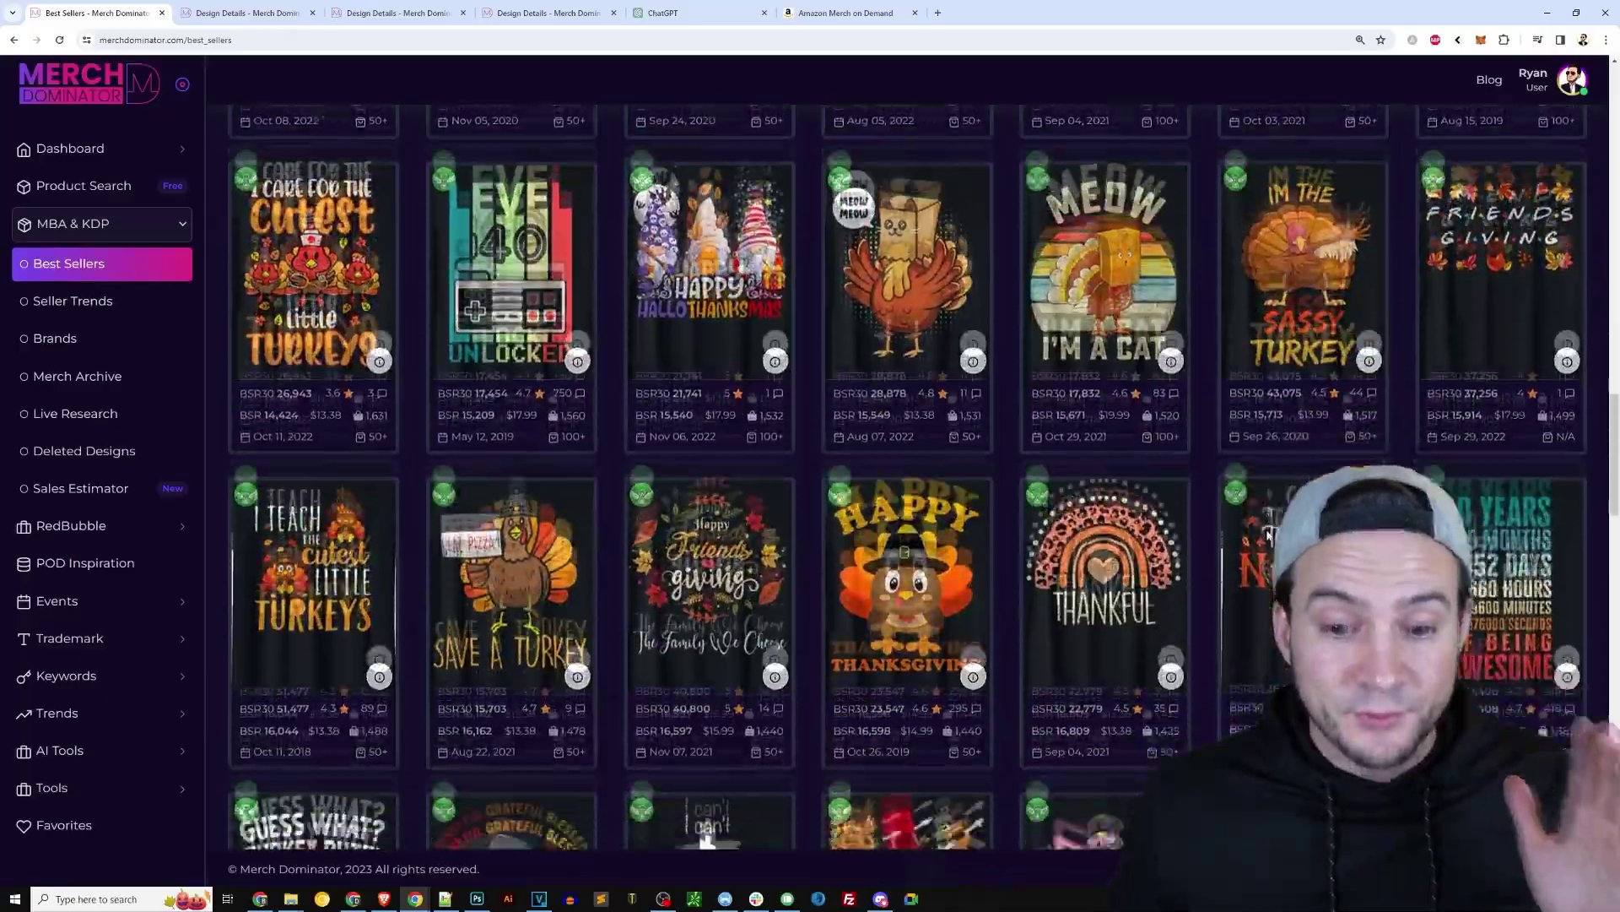
pyautogui.scroll(-15, 1258, 529)
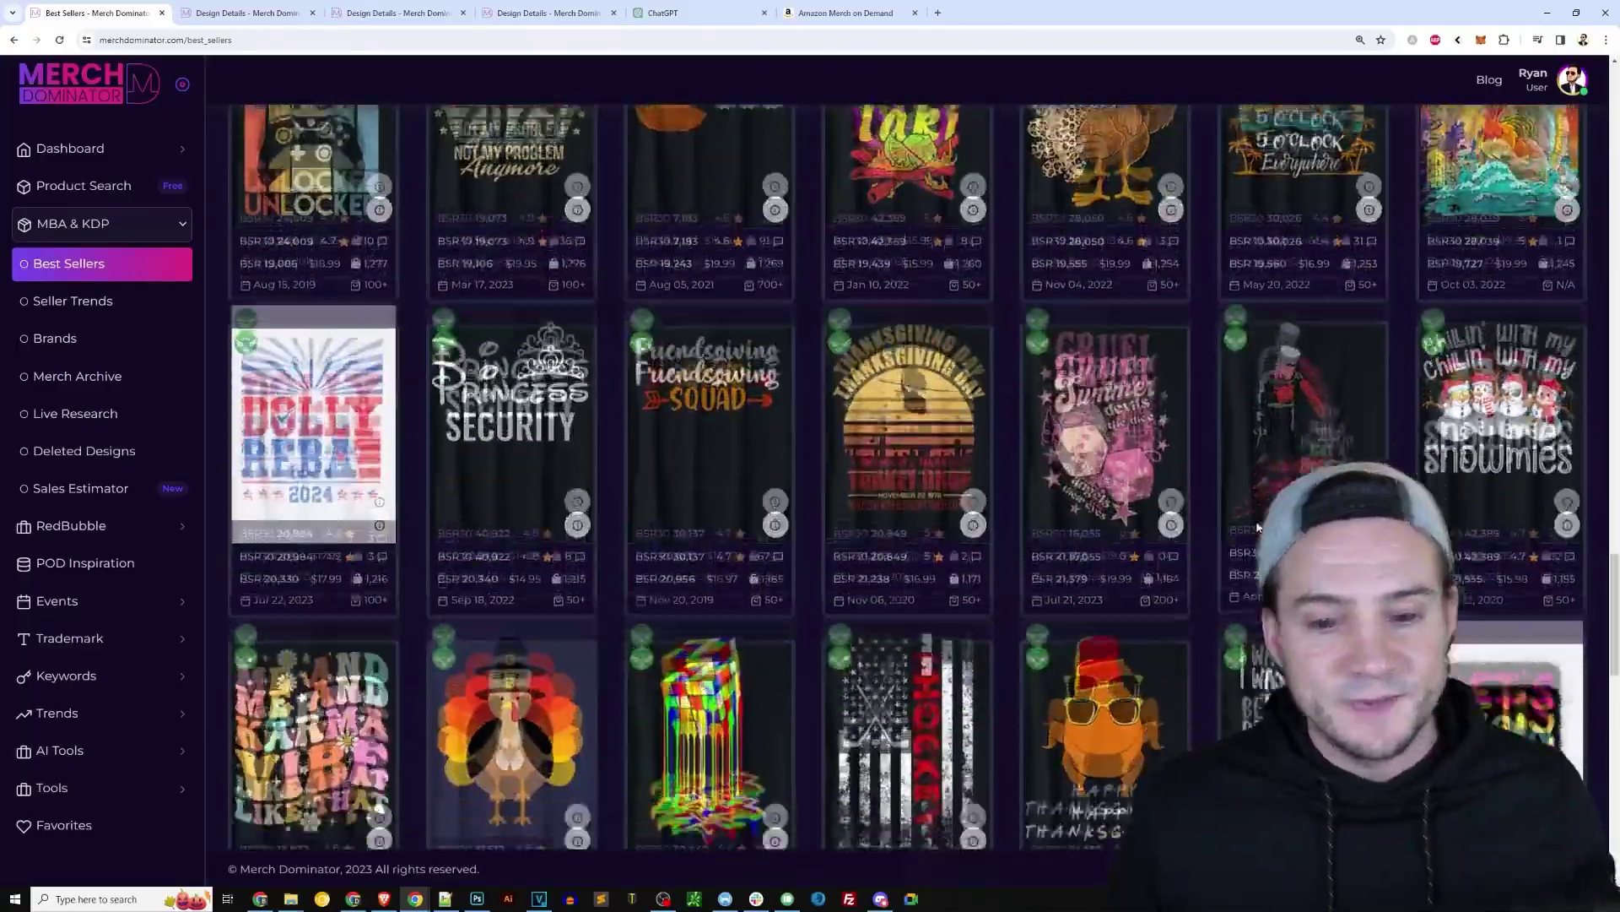
pyautogui.scroll(-6, 1257, 529)
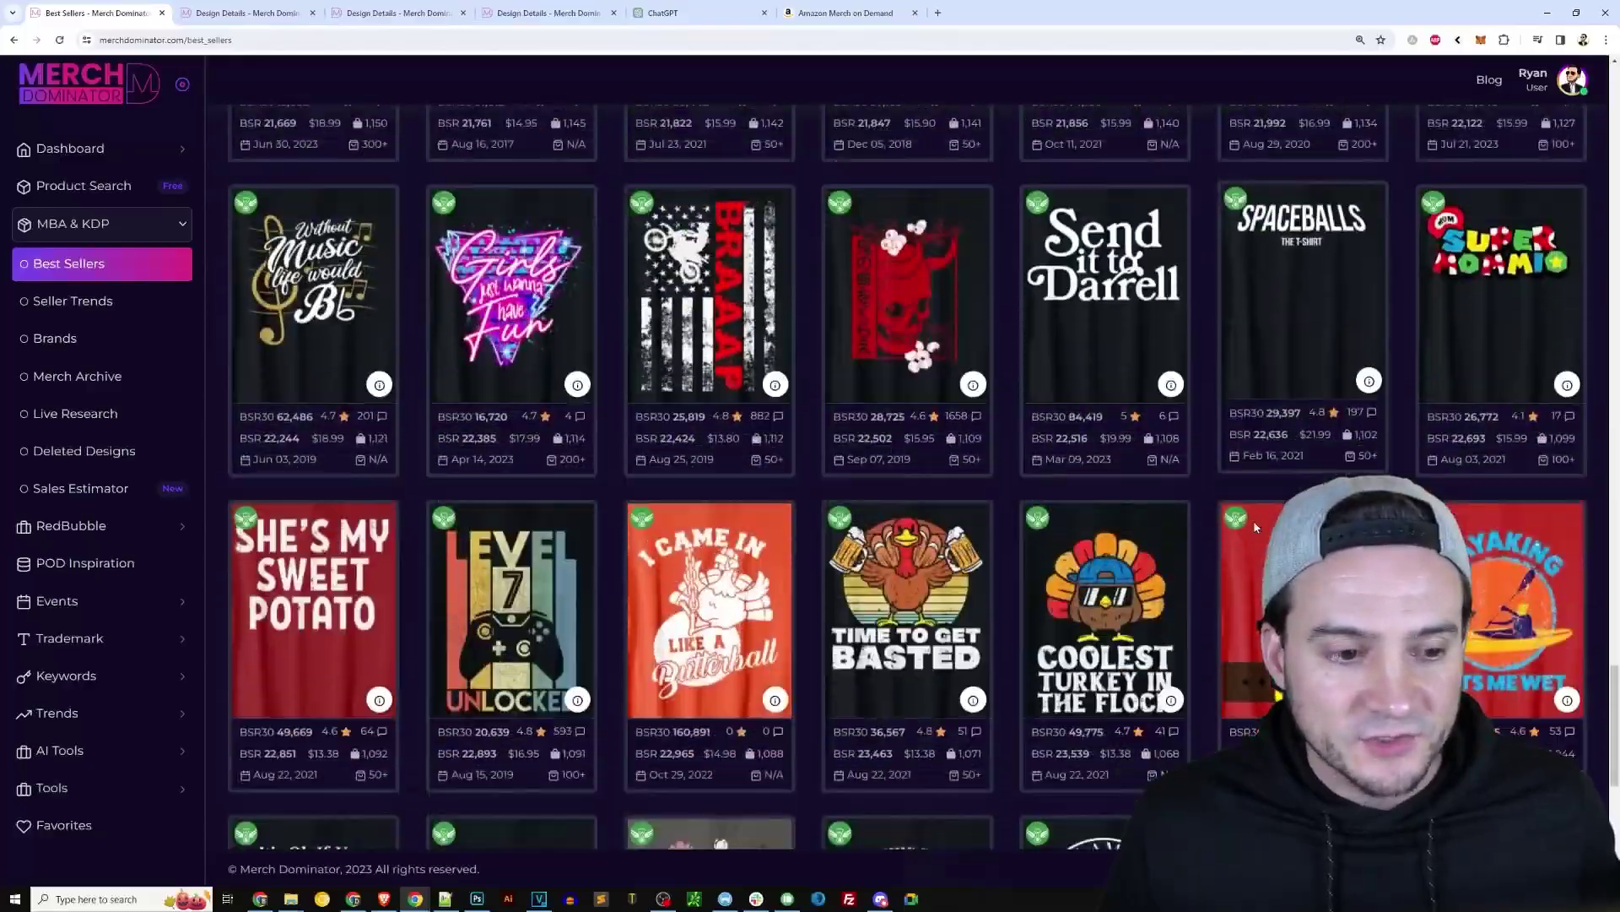
pyautogui.scroll(-15, 1101, 513)
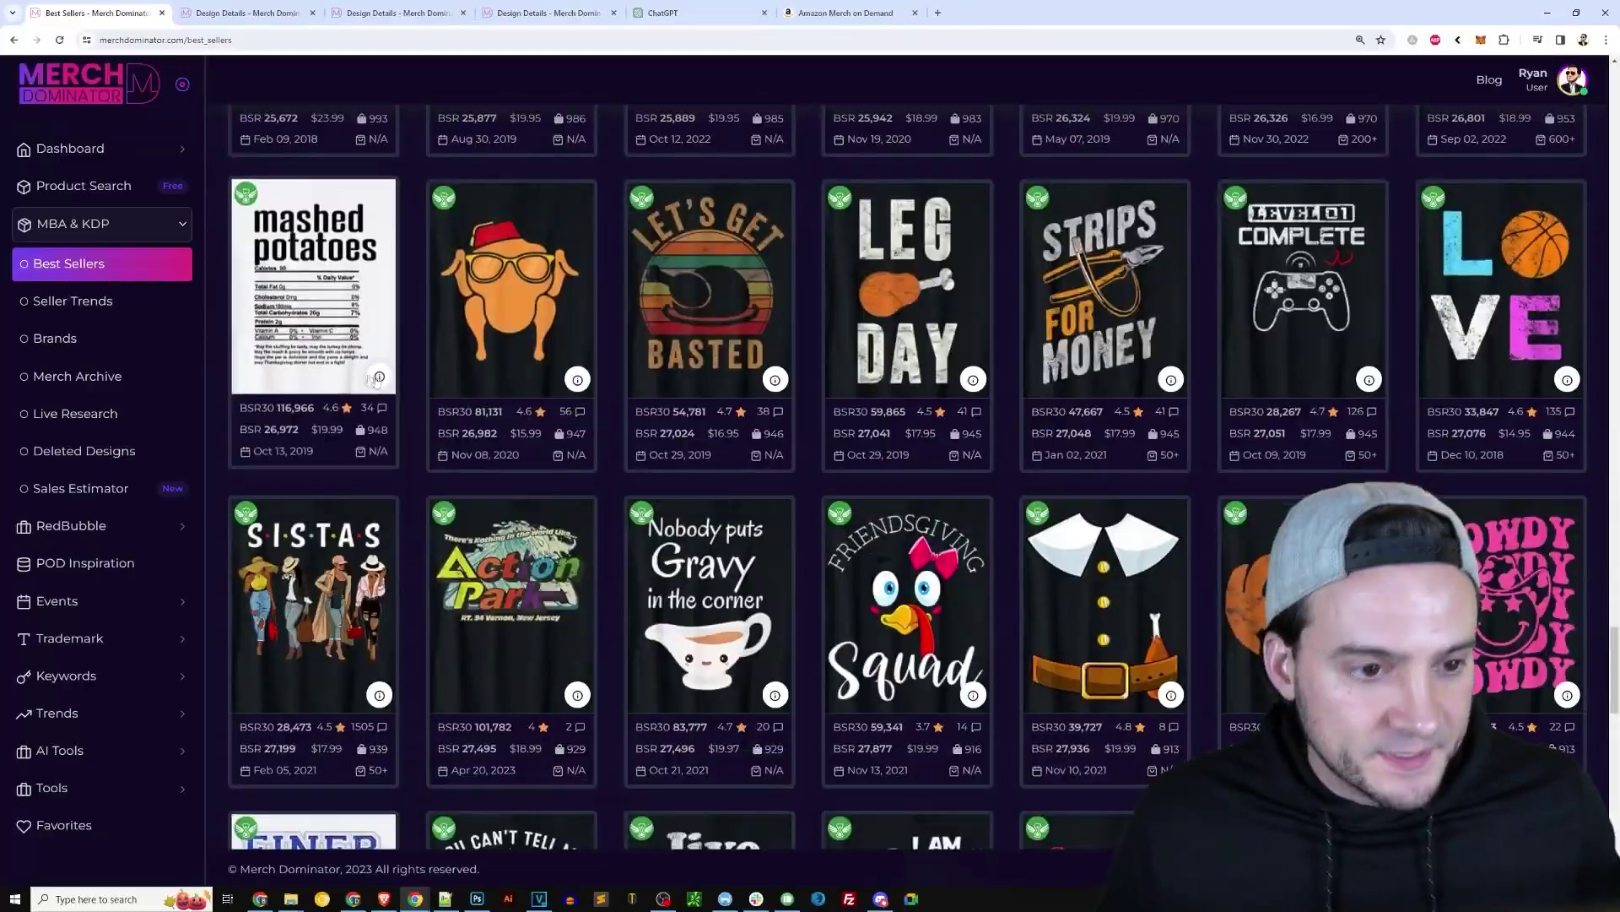
pyautogui.click(379, 377)
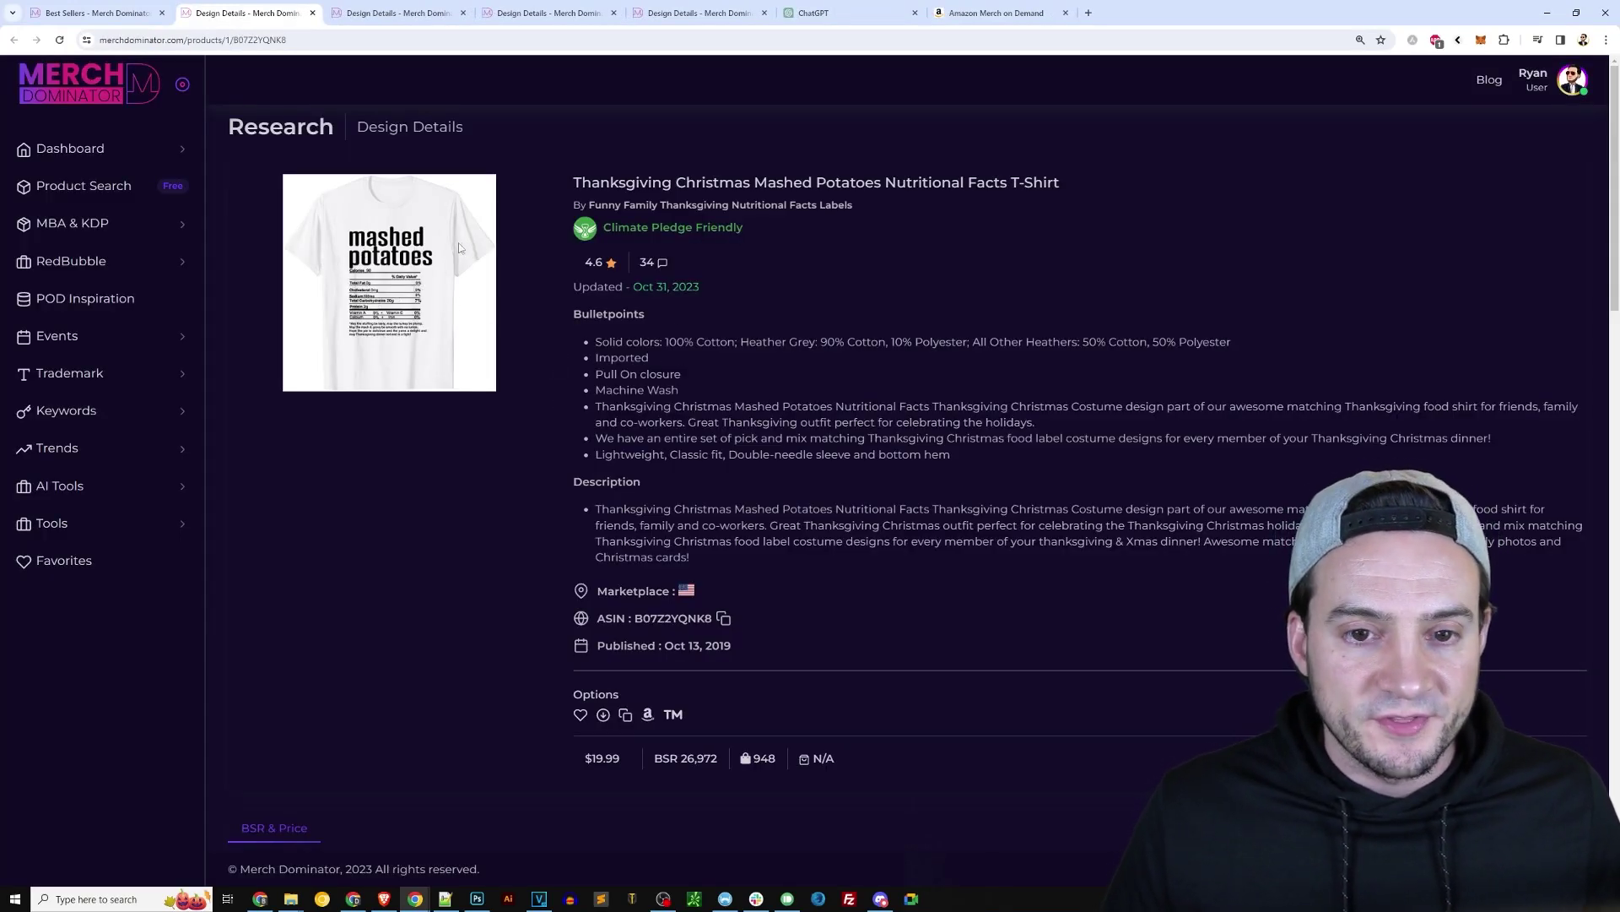
# Open the mashed potatoes shirt's Amazon page, then go to the Green Things List chat.
pyautogui.click(647, 714)
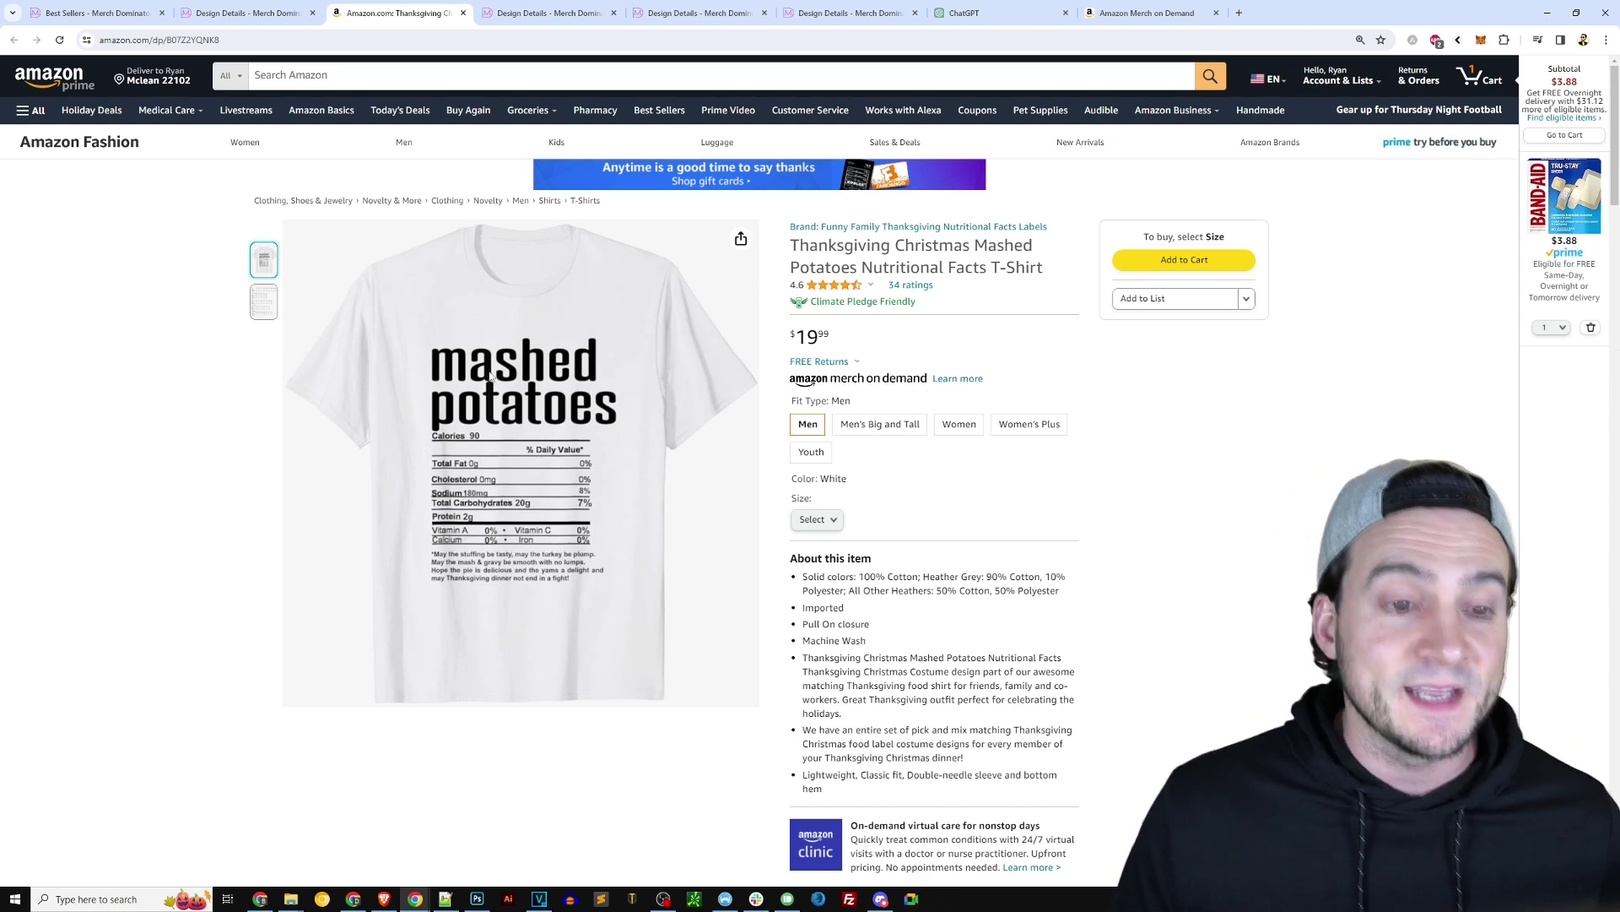
pyautogui.click(979, 12)
# Ask ChatGPT for a list of 10 white foods, then view the mashed potatoes Amazon listing.
pyautogui.click(654, 813)
pyautogui.write('write me a list of 10 foods that are white in color, non-plural')
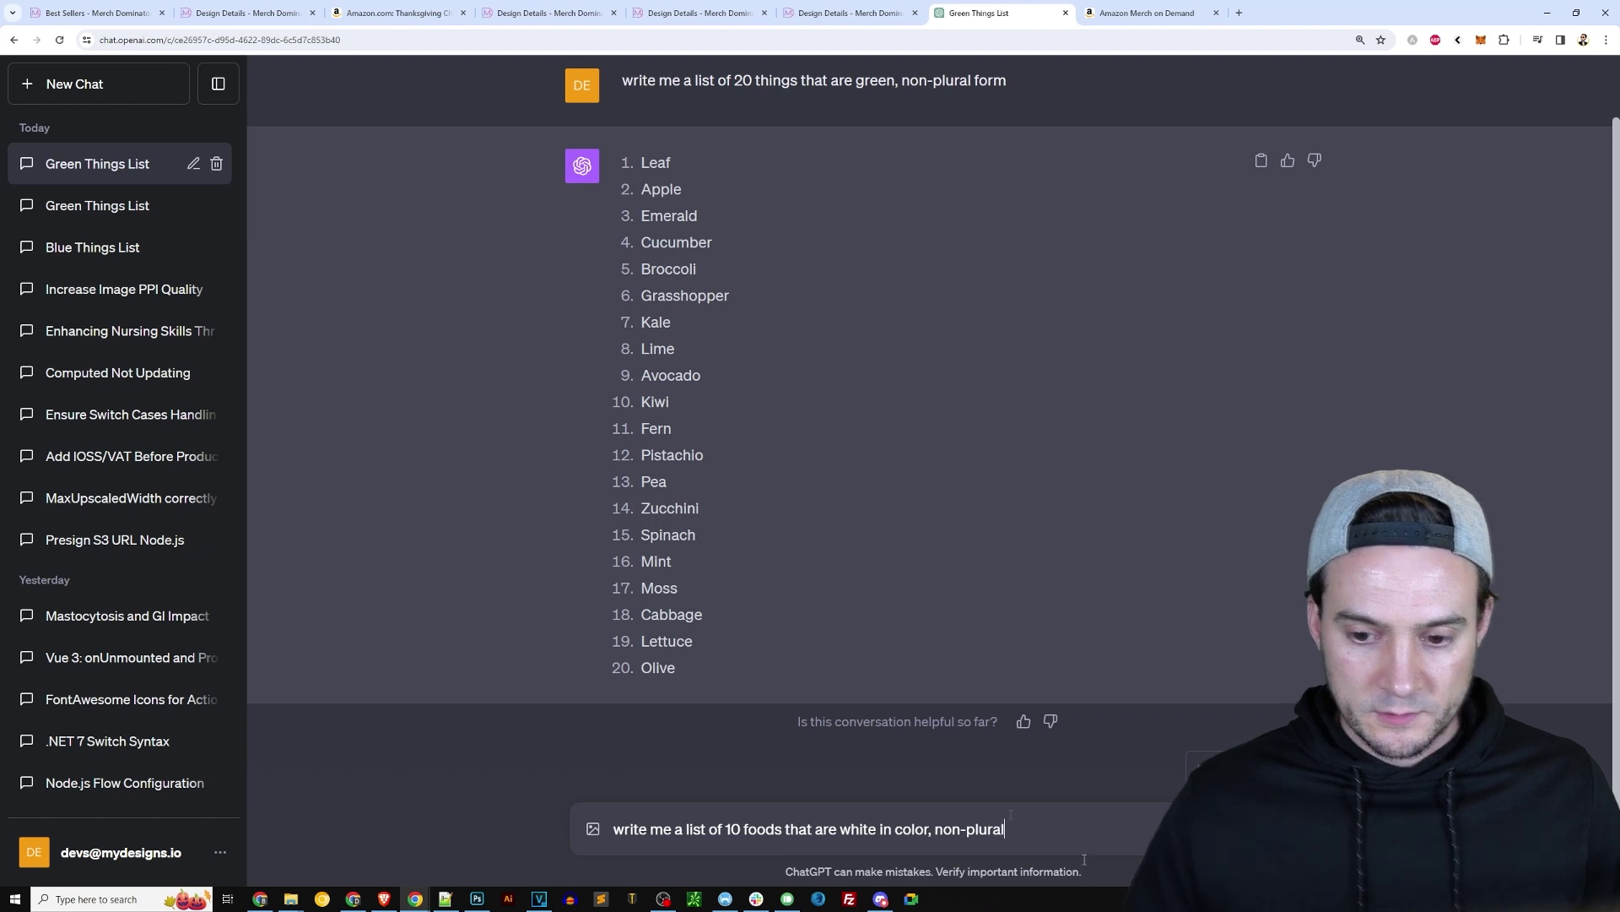
pyautogui.press('Return')
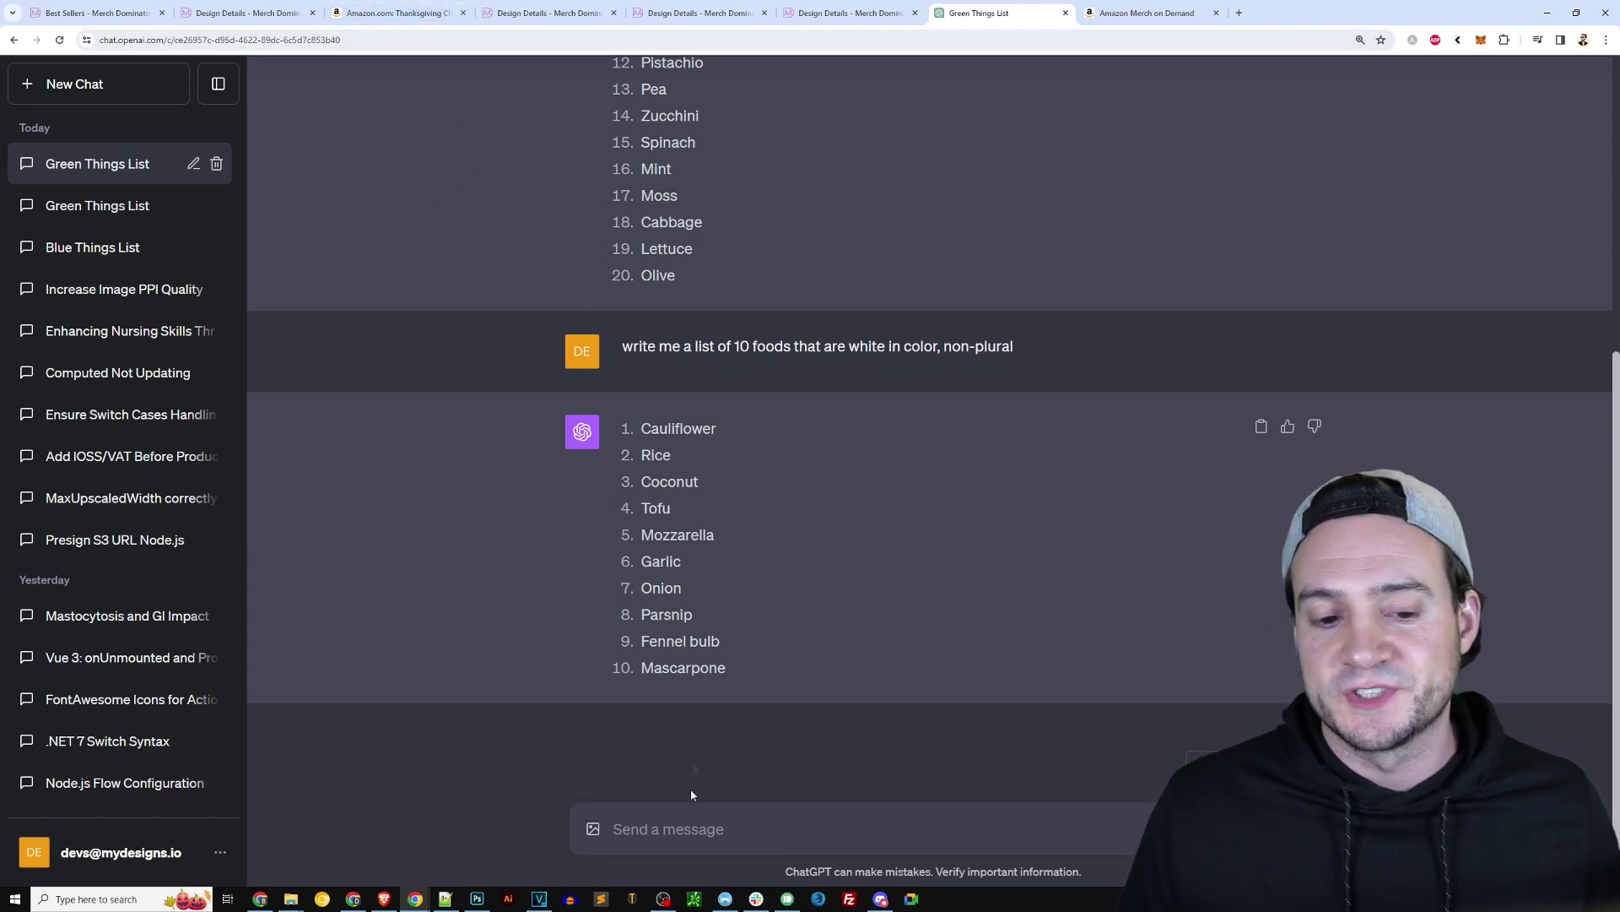
pyautogui.click(397, 13)
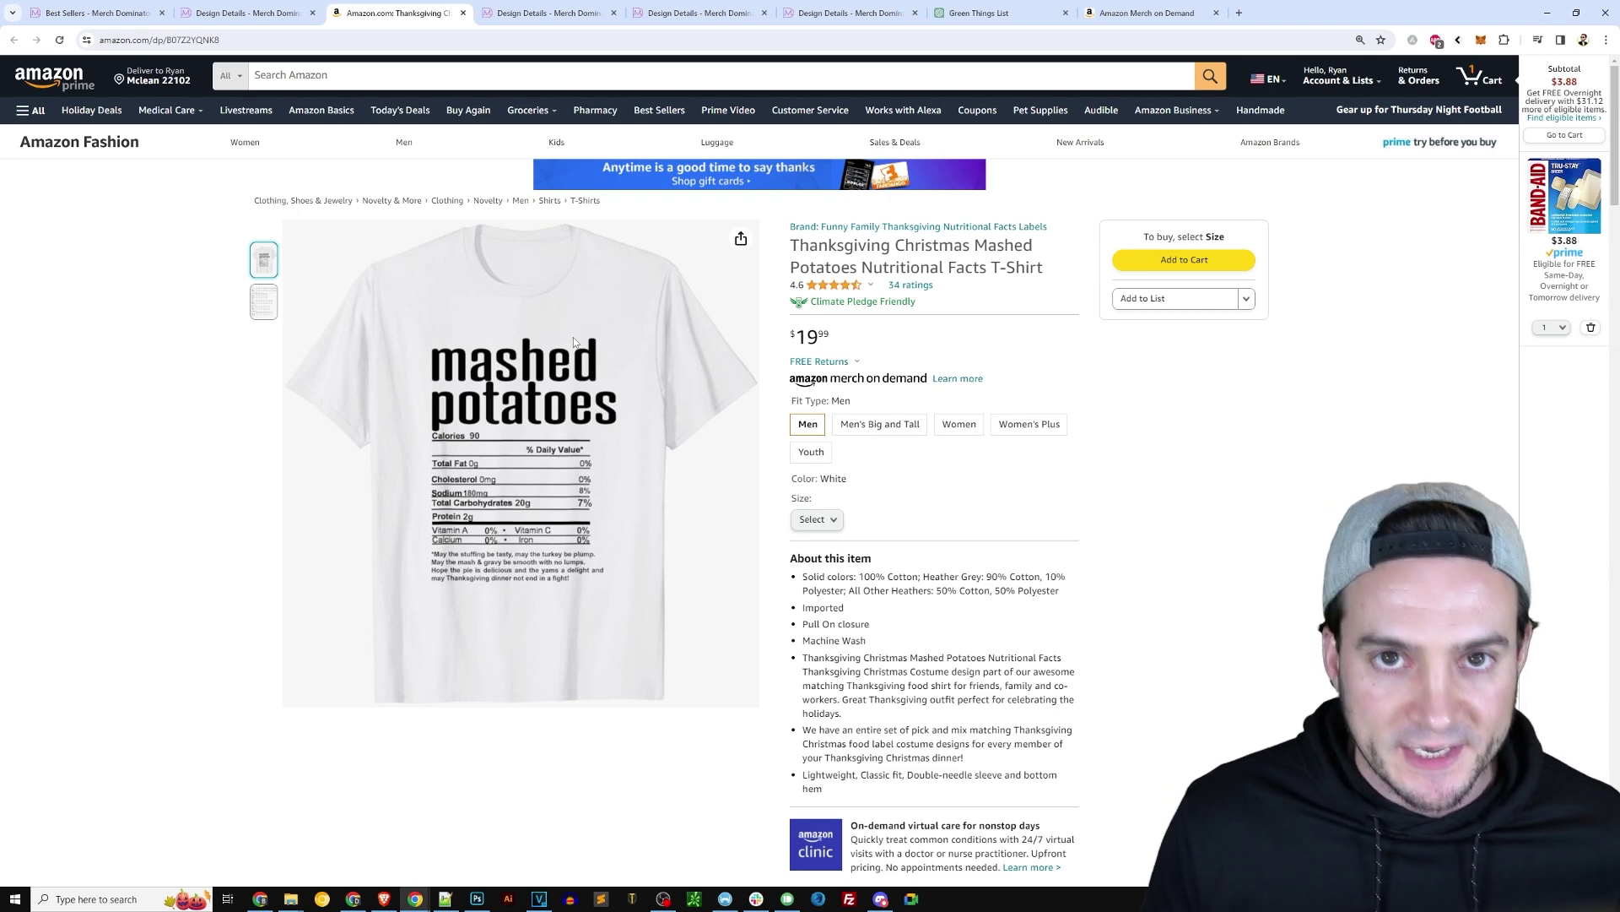
# Ask ChatGPT for 25 Thanksgiving foods, then return to the mashed potatoes shirt's Design Details.
pyautogui.click(258, 13)
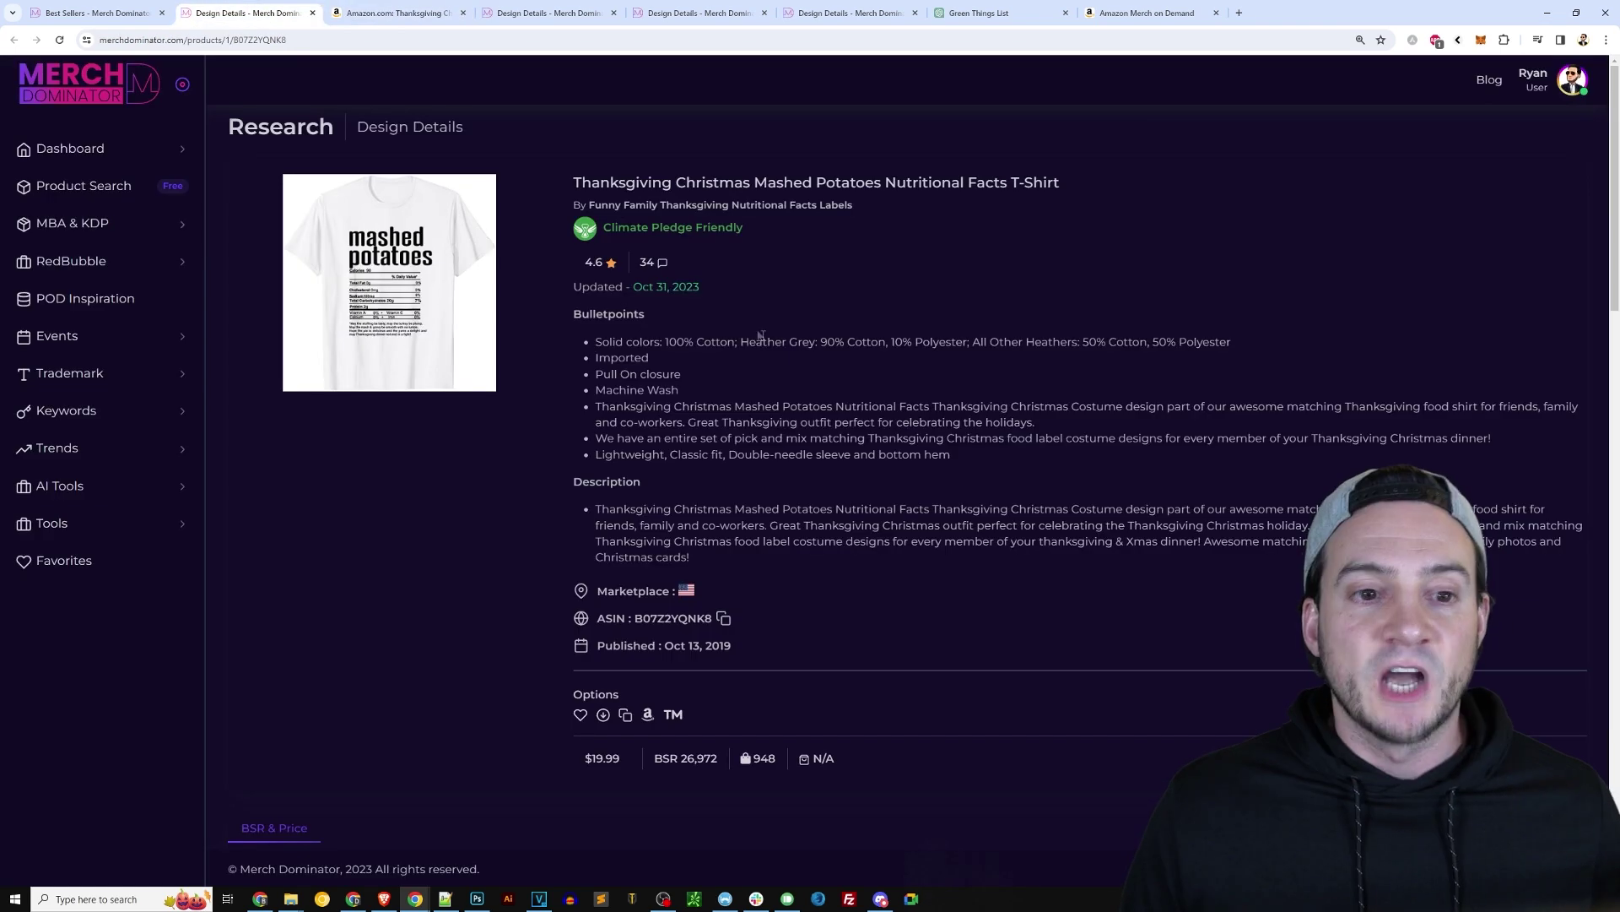
pyautogui.click(97, 13)
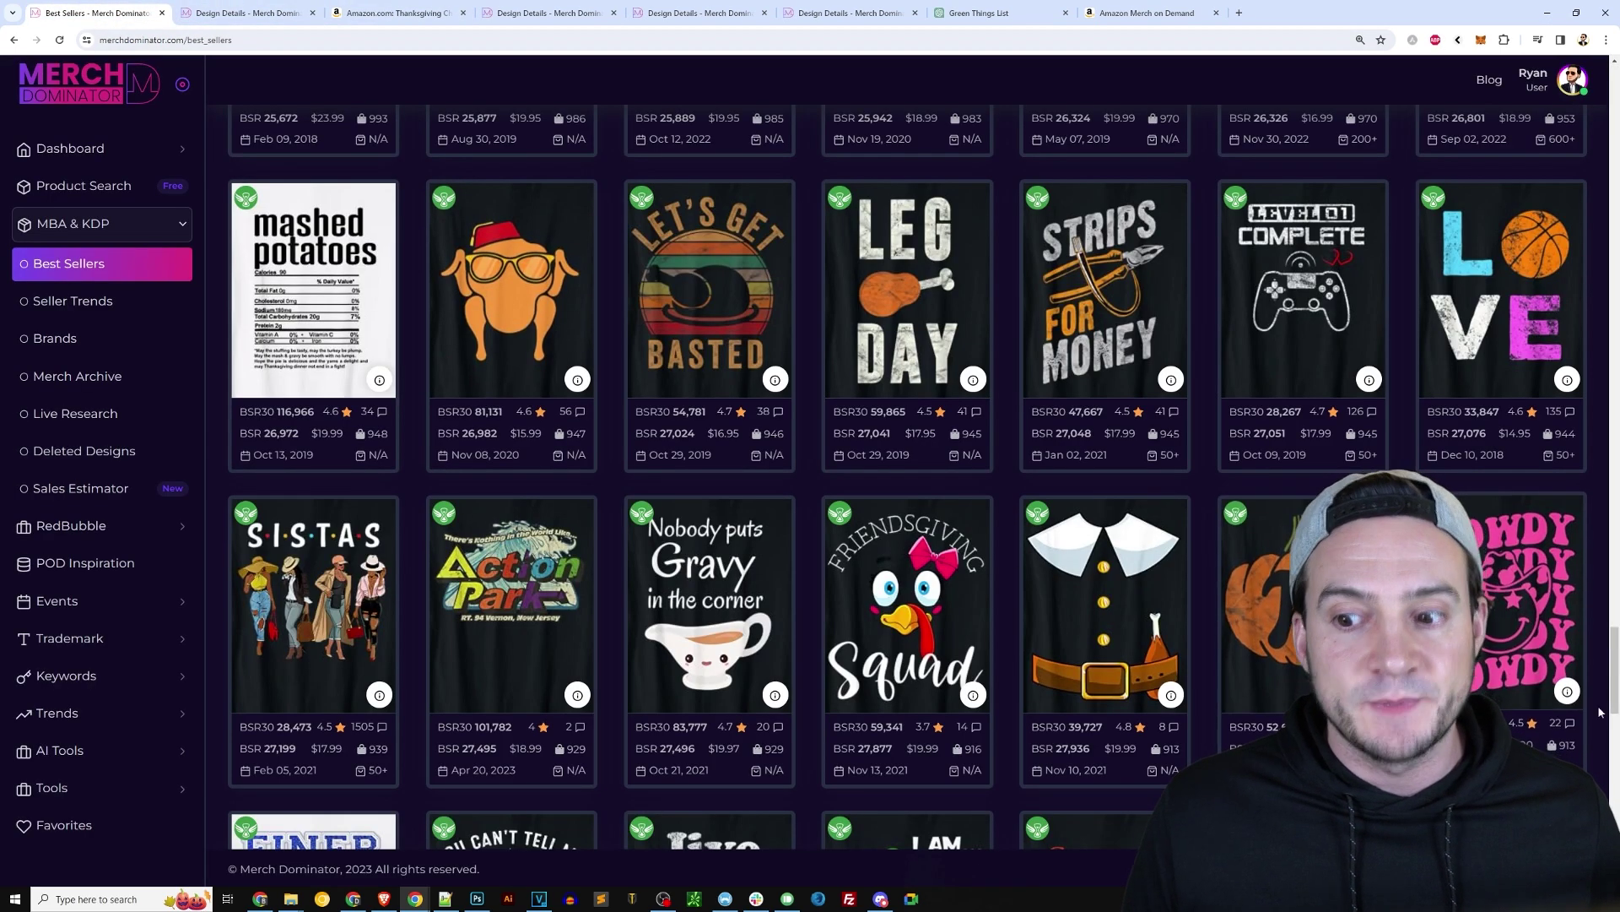
pyautogui.hotkey('ctrl', '7')
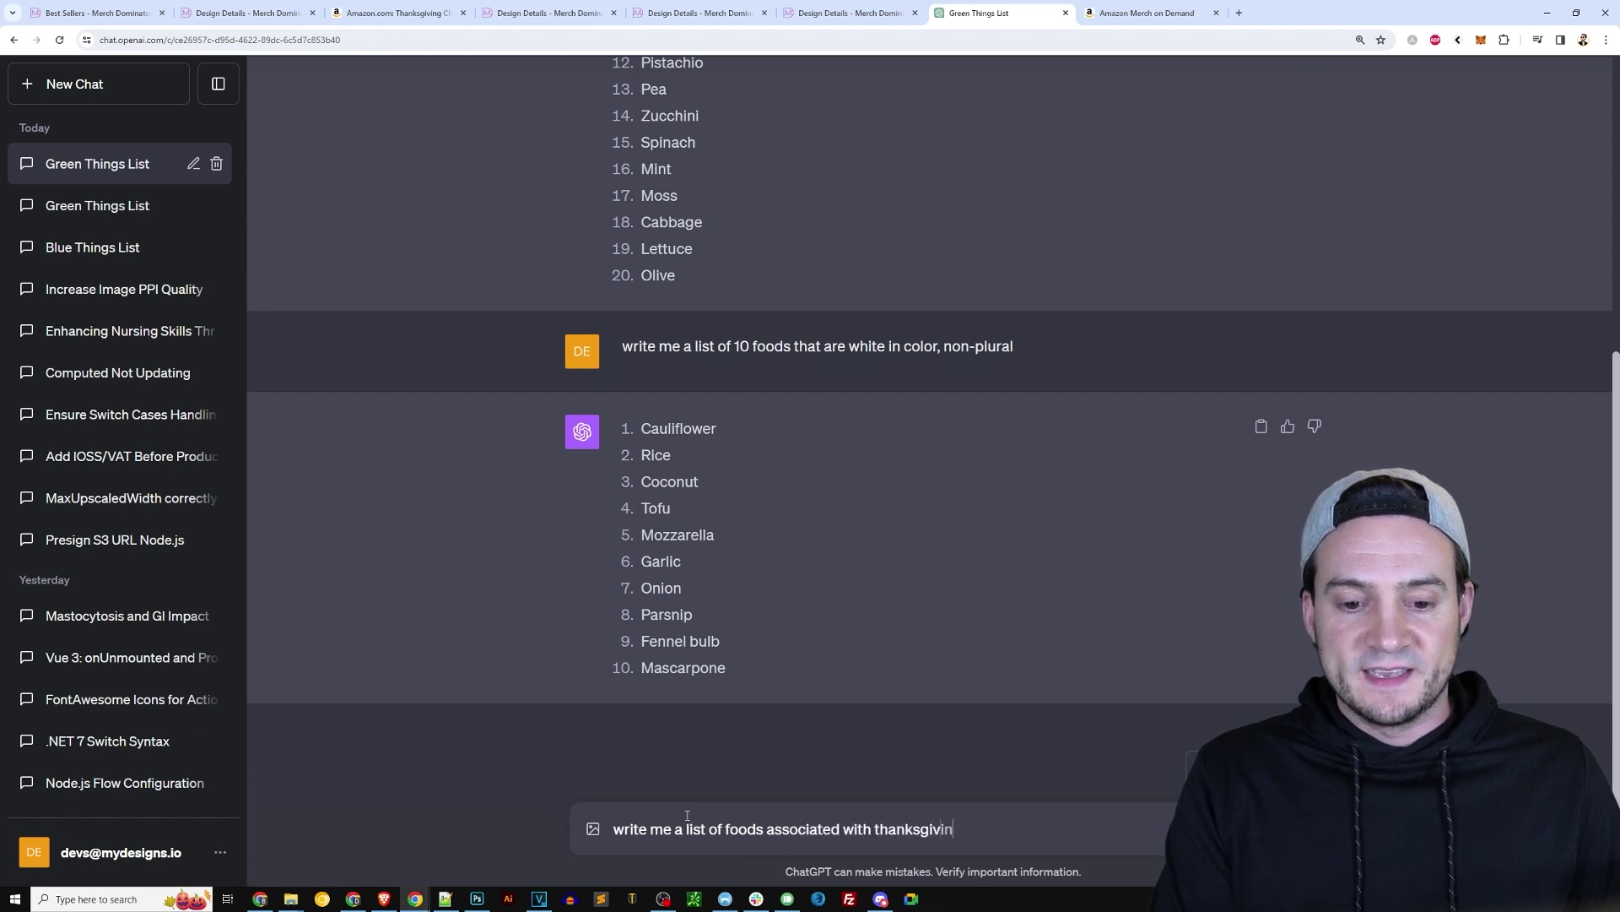
pyautogui.press('Return')
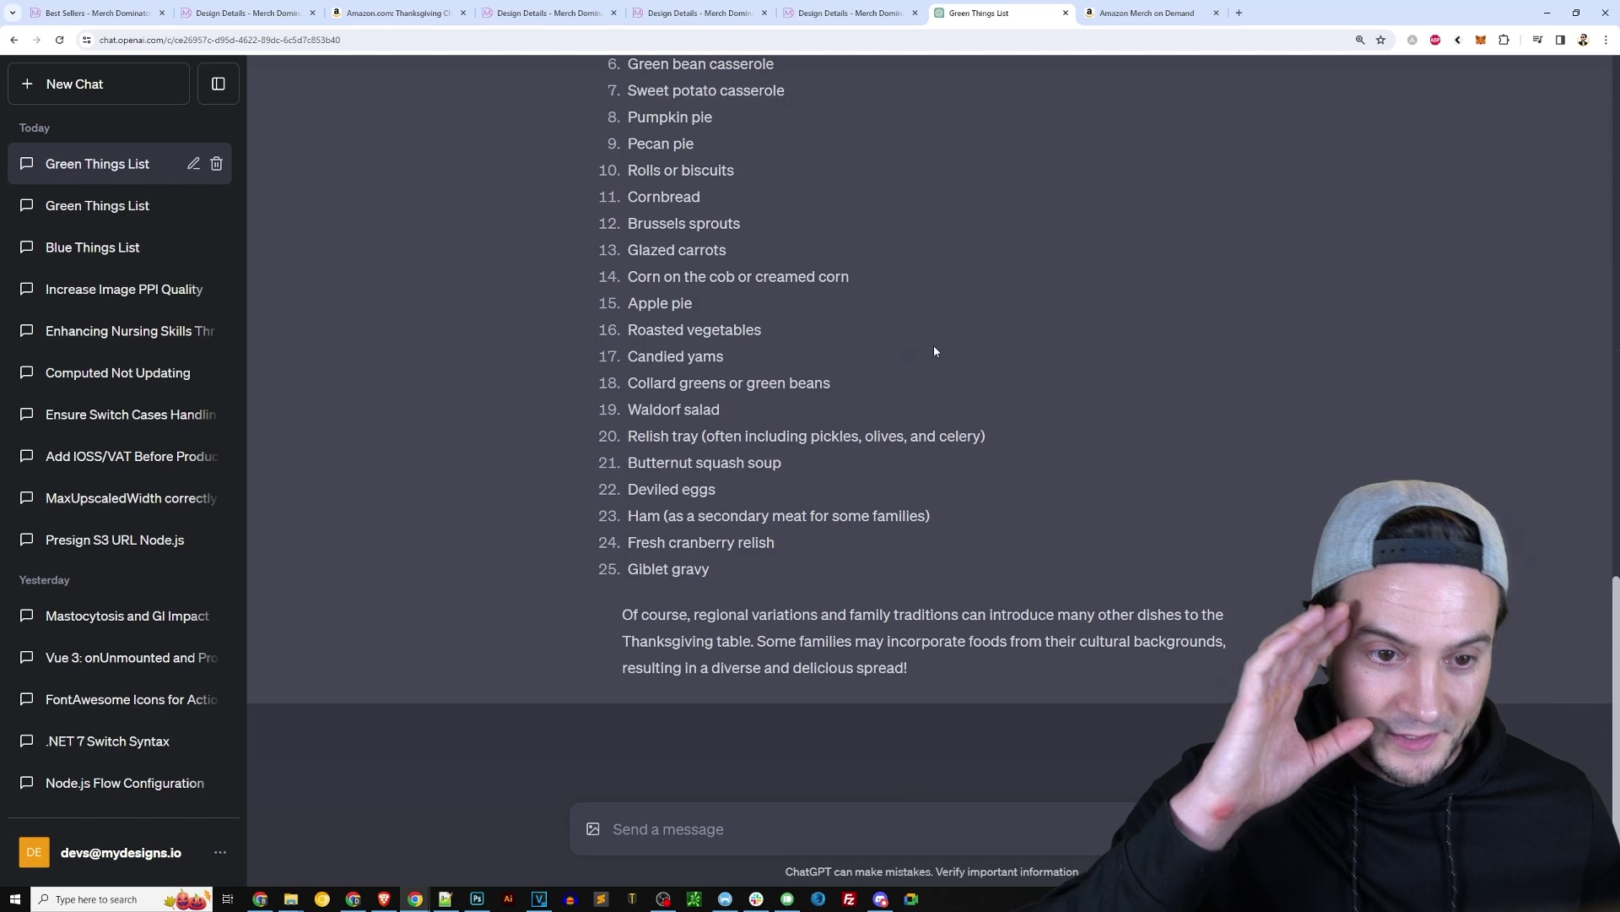
pyautogui.click(245, 12)
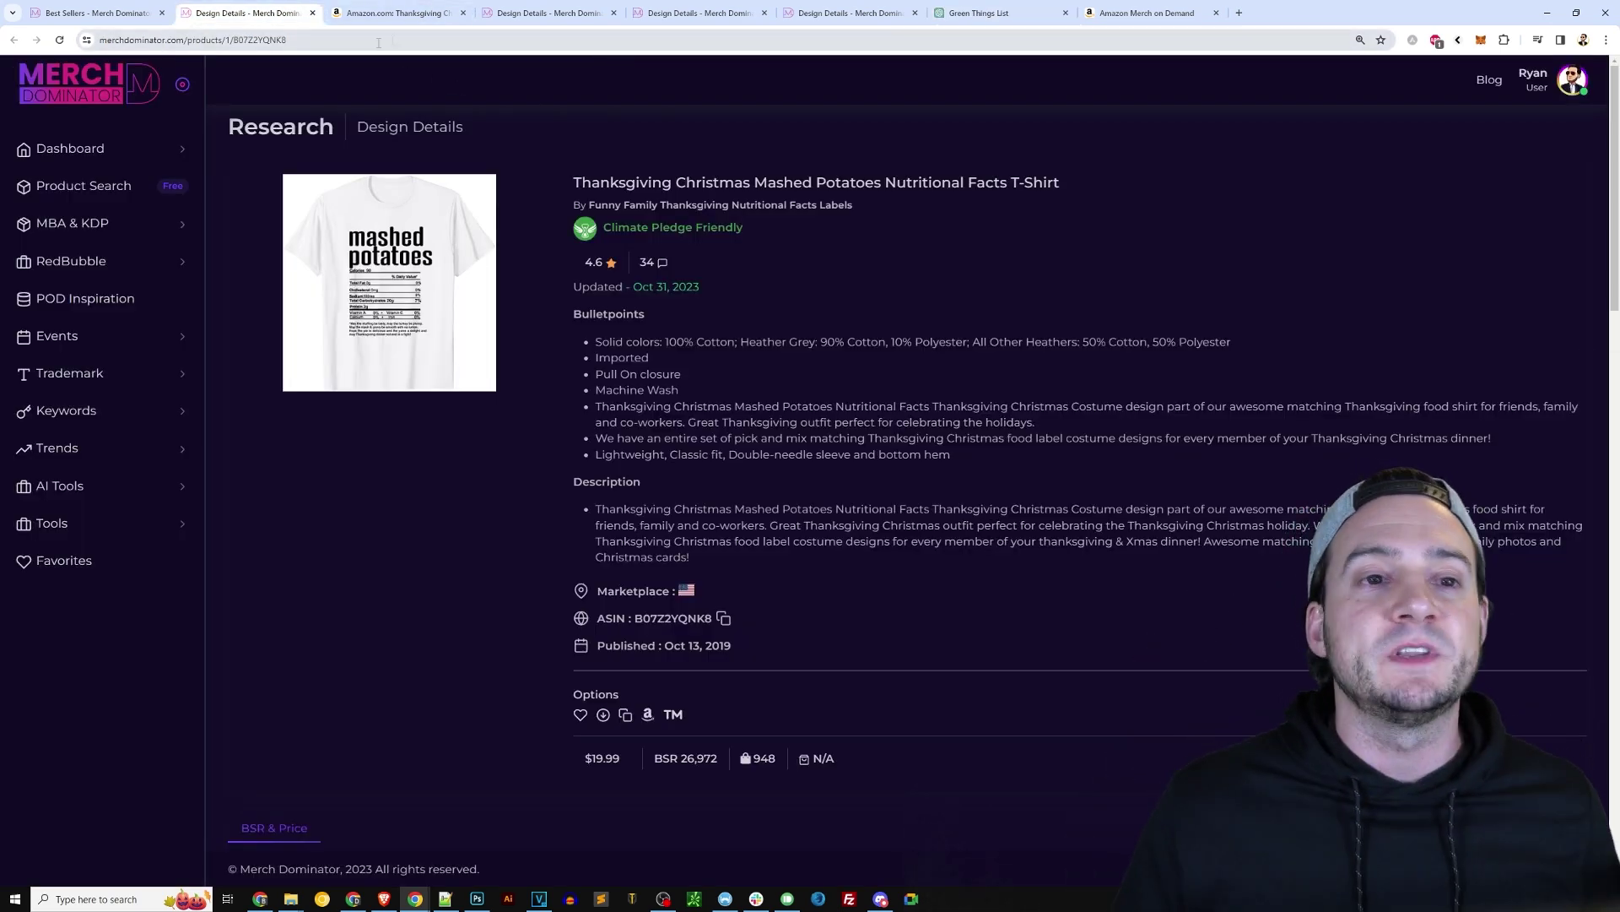
# Recheck the mashed potatoes card and Amazon listing, then return to the 'thanksgiving' search form.
pyautogui.hotkey('ctrl', 'shift', 'Tab')
pyautogui.scroll(-5, 392, 585)
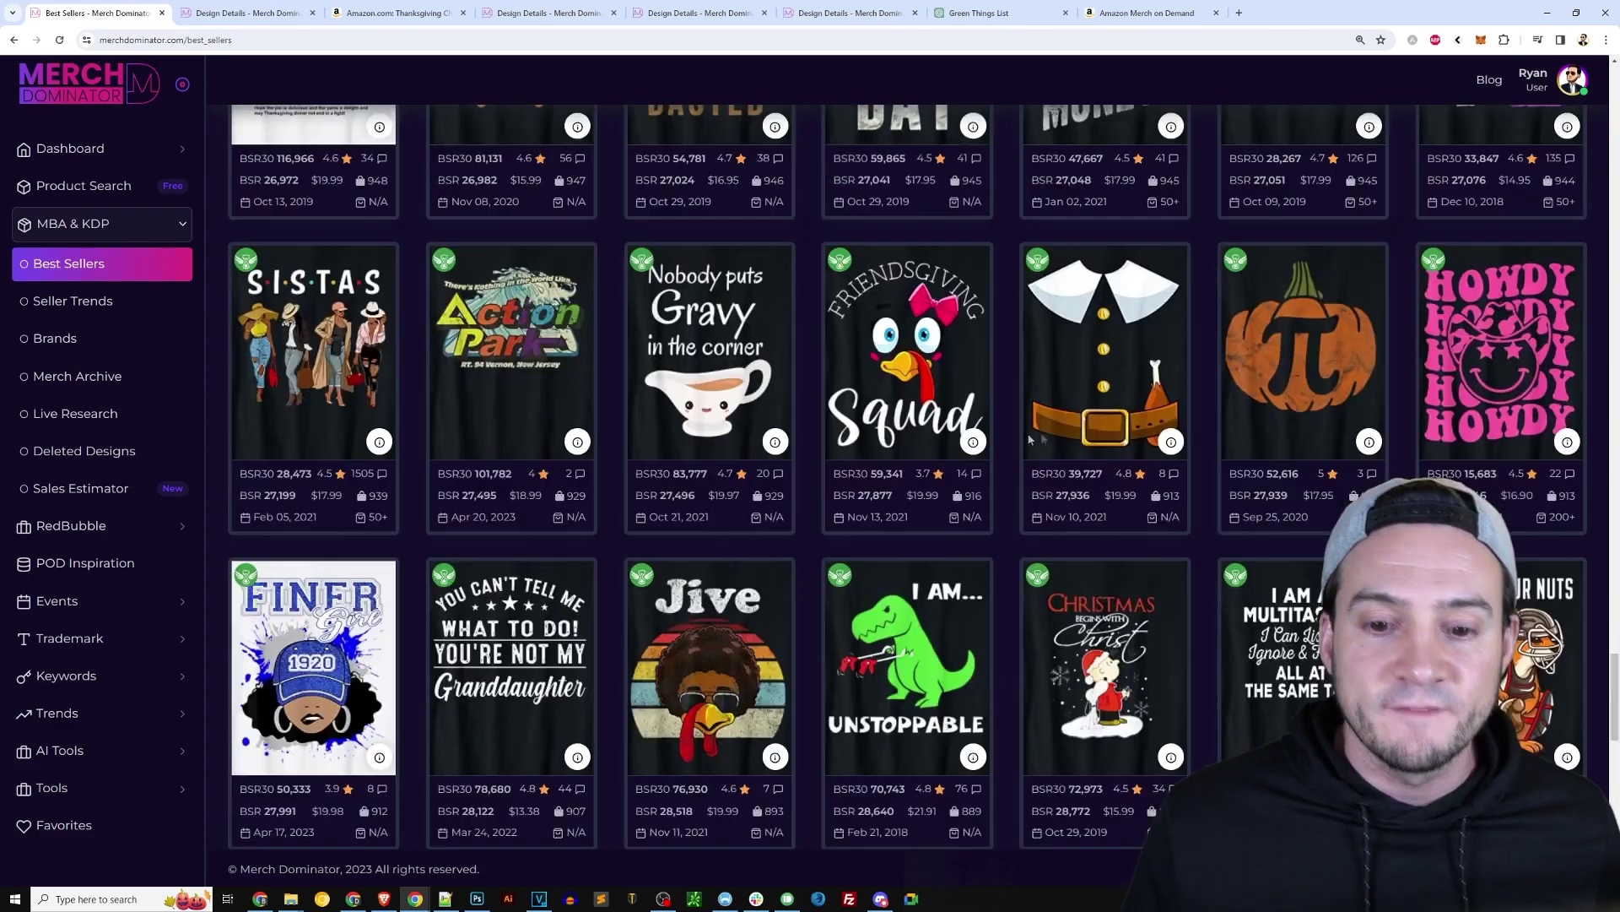
pyautogui.scroll(8, 393, 585)
pyautogui.click(388, 582)
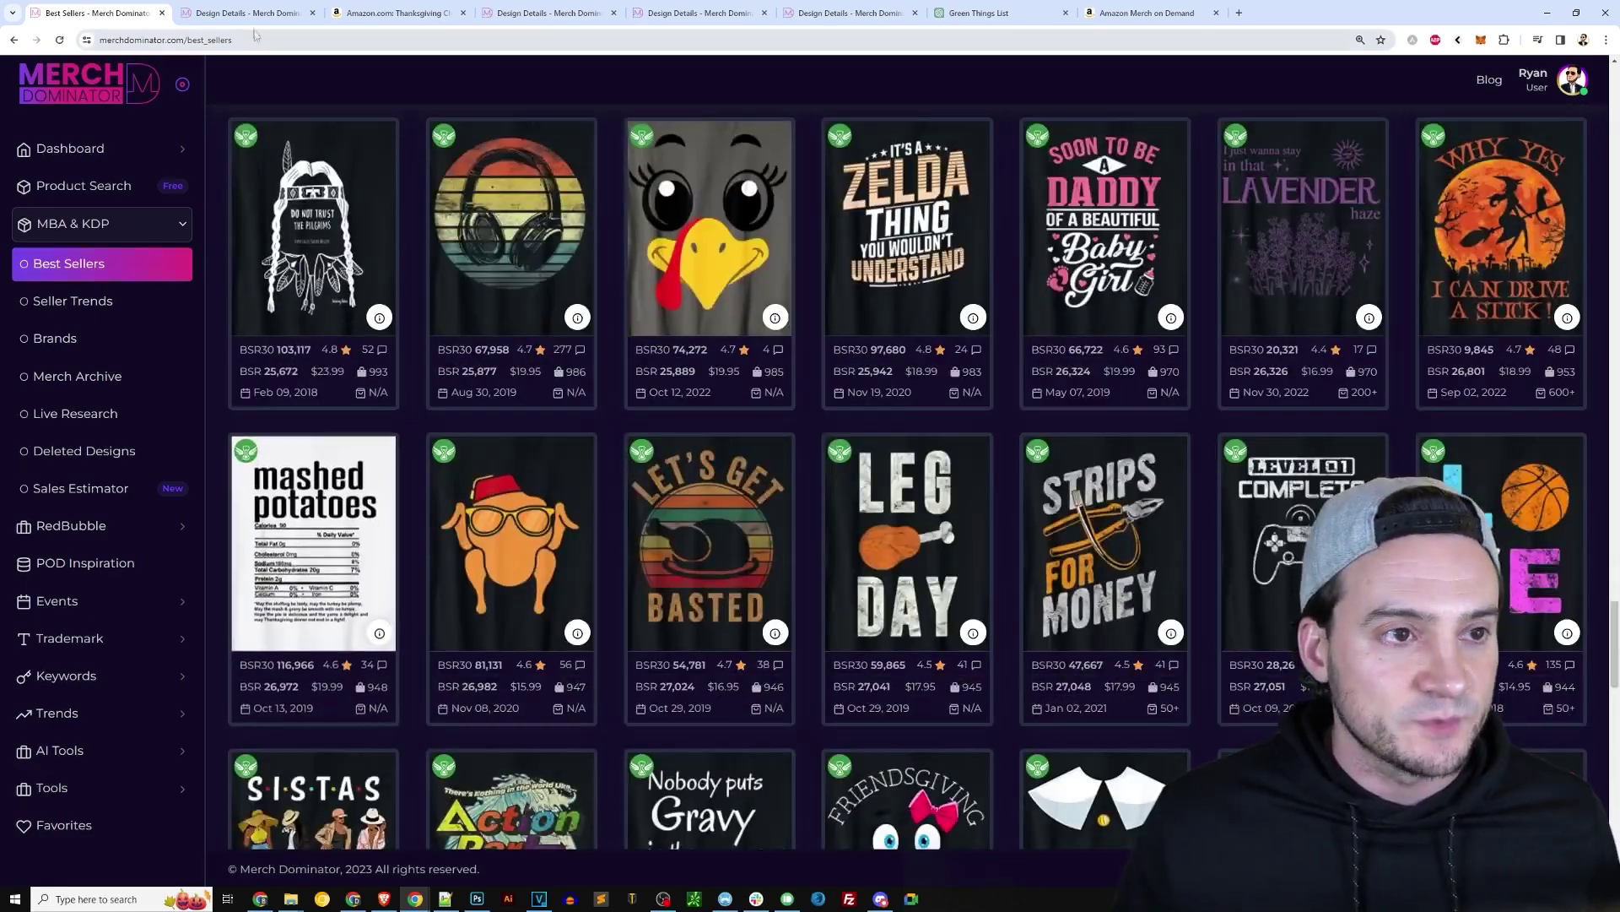
pyautogui.click(392, 13)
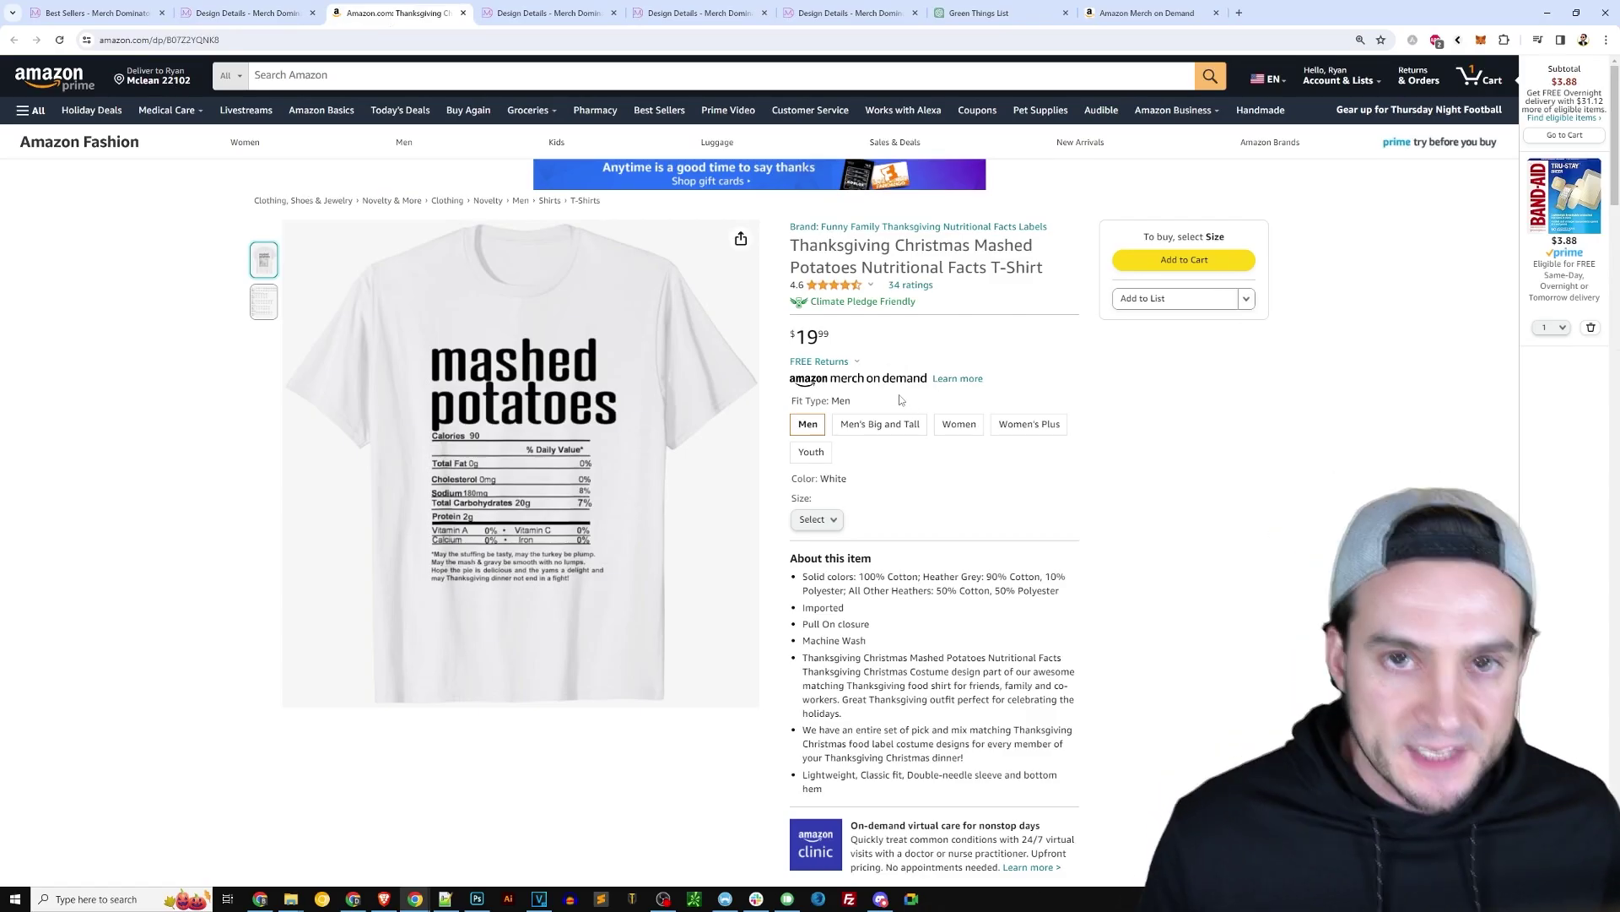
pyautogui.click(93, 13)
pyautogui.scroll(10, 907, 473)
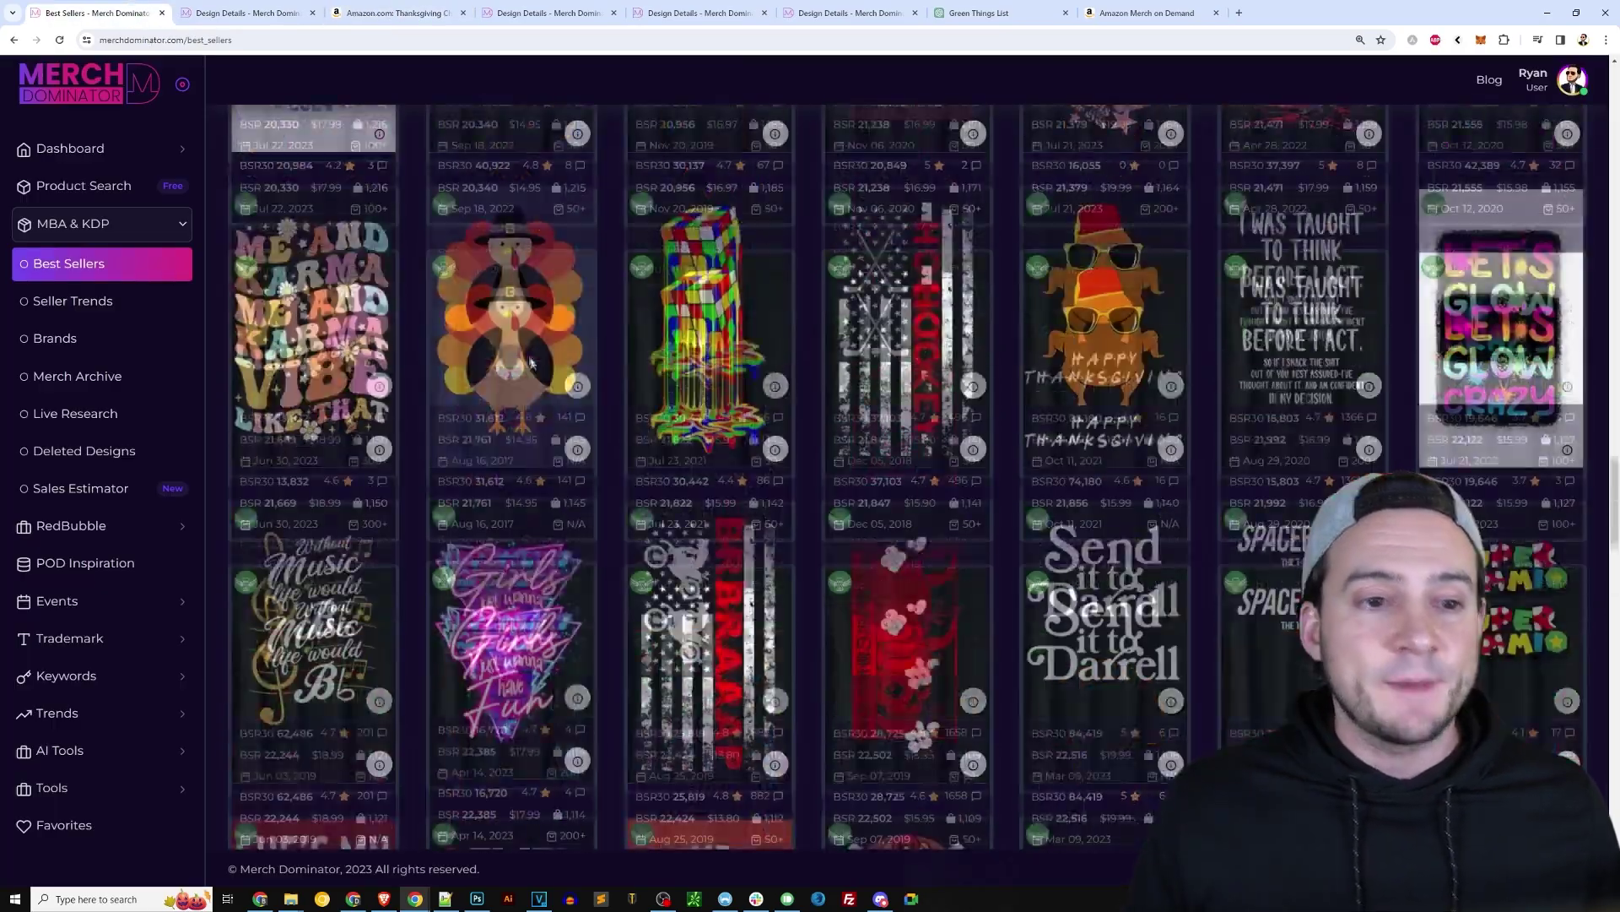
pyautogui.scroll(15, 907, 472)
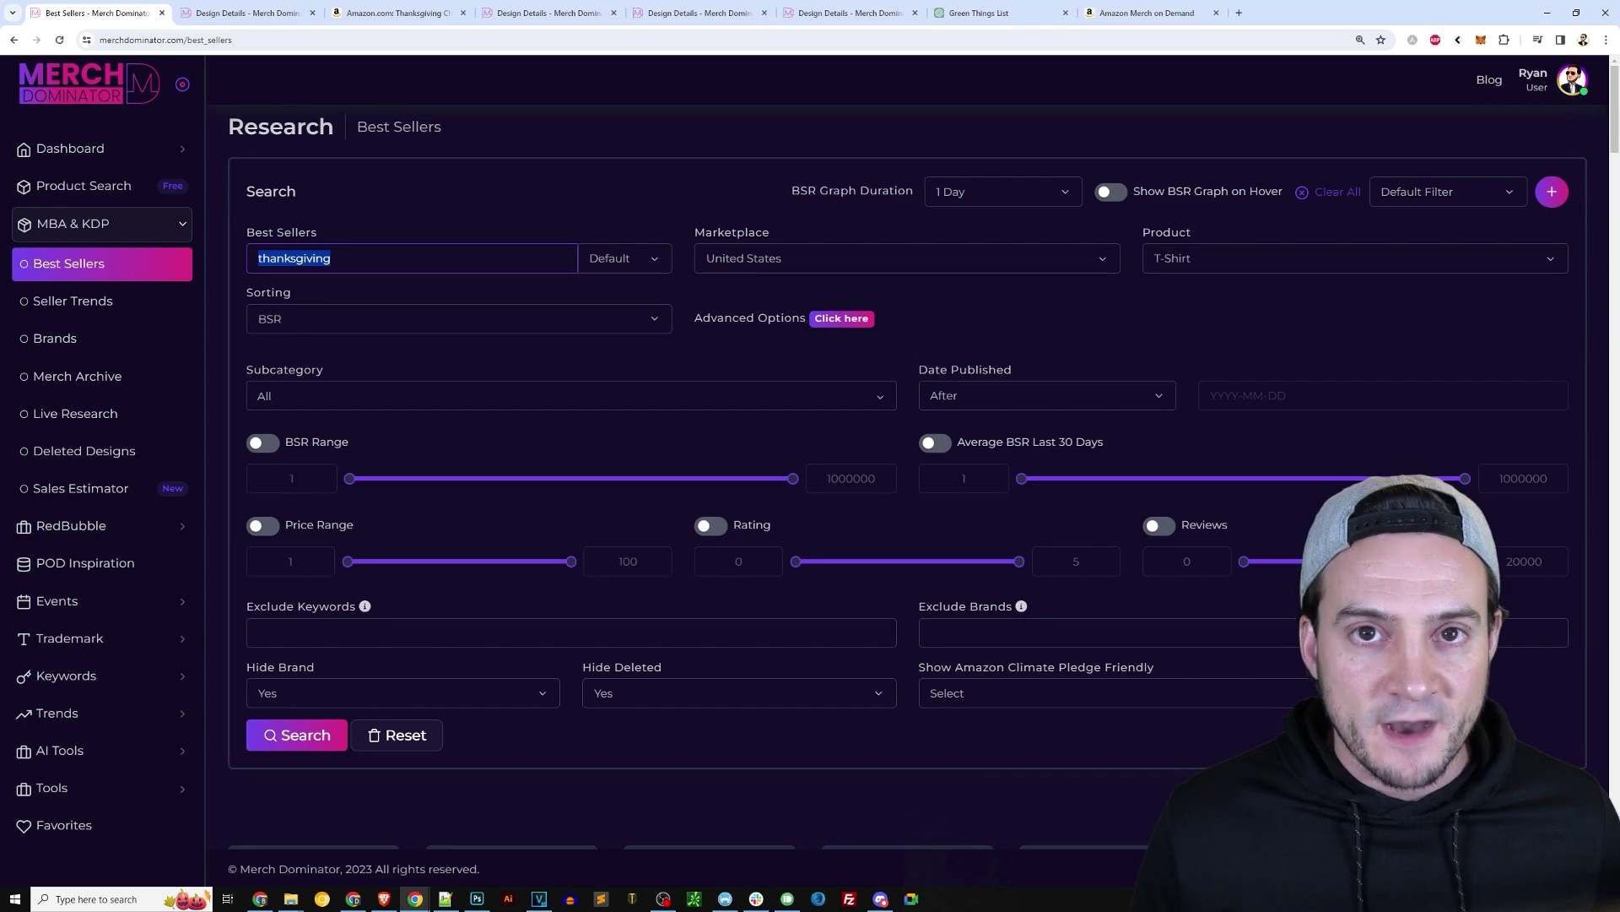
# Search best sellers for 'elf' matched In Title.
pyautogui.press('BackSpace')
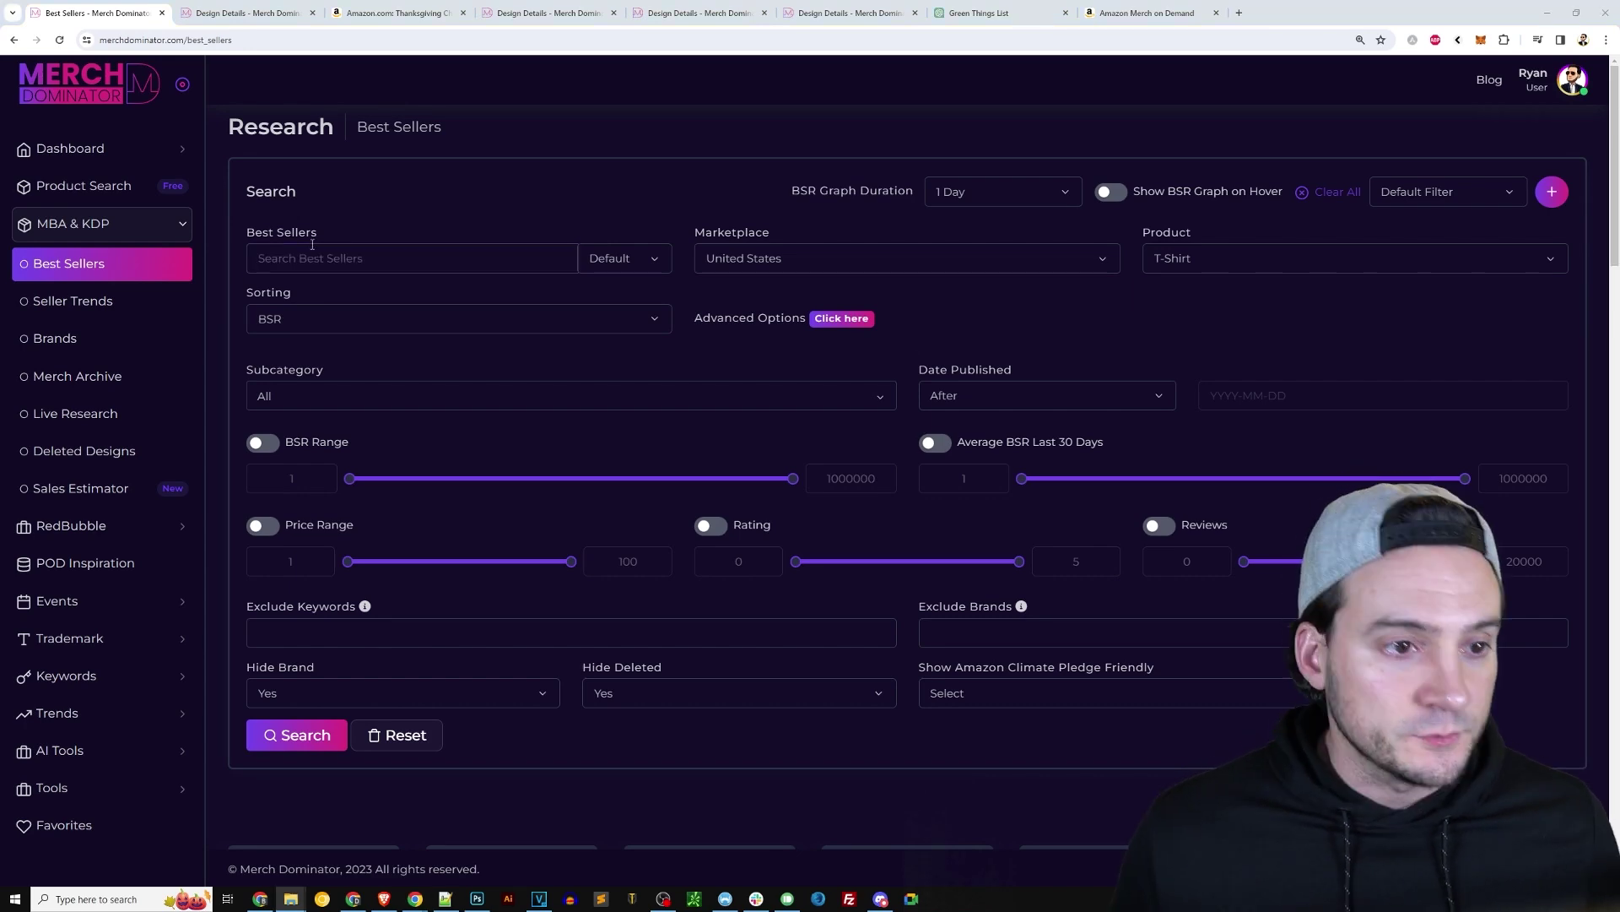
pyautogui.write('el,f')
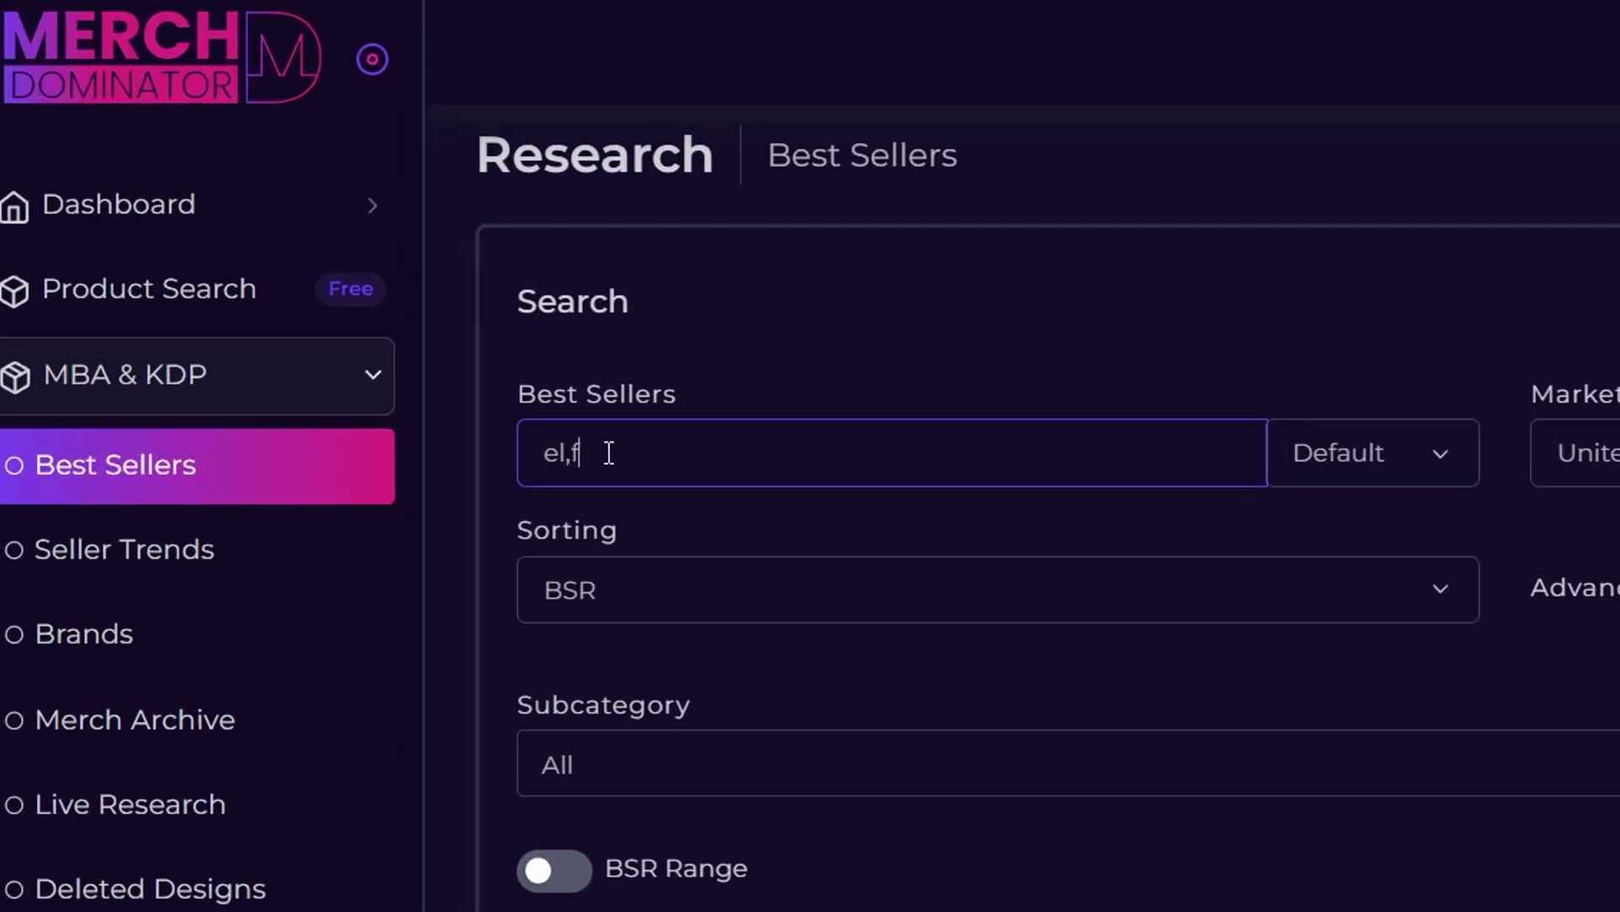
pyautogui.click(1376, 454)
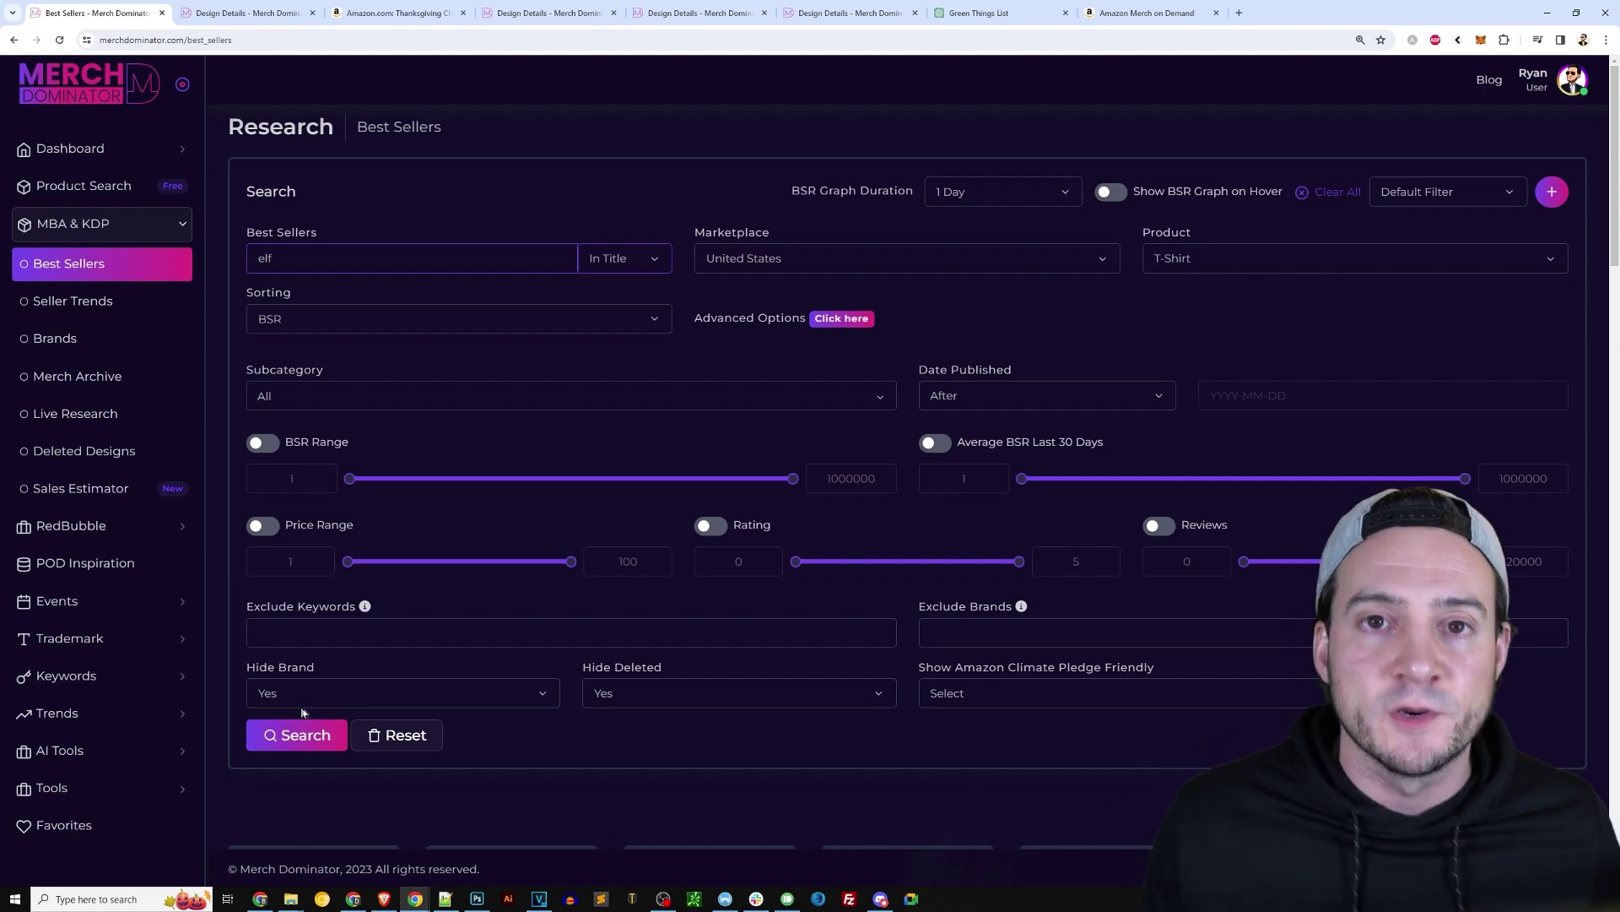
pyautogui.click(291, 736)
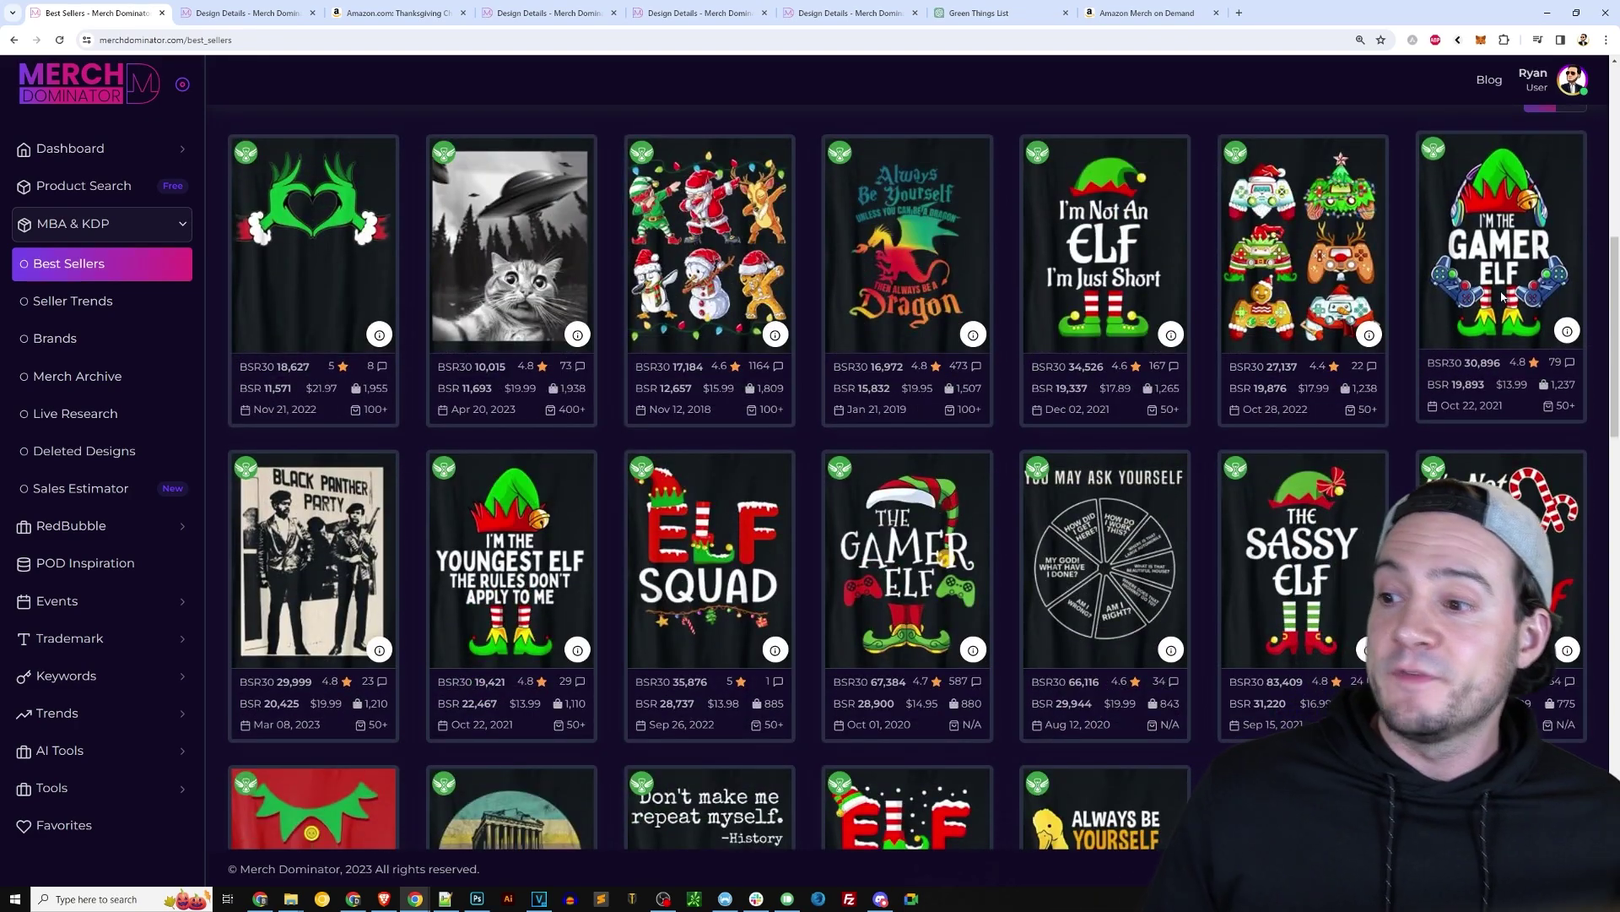
# Review details of The Gamer Elf ($14.95, BSR 28,900) and I'm The Youngest Elf shirts.
pyautogui.scroll(-2, 1418, 311)
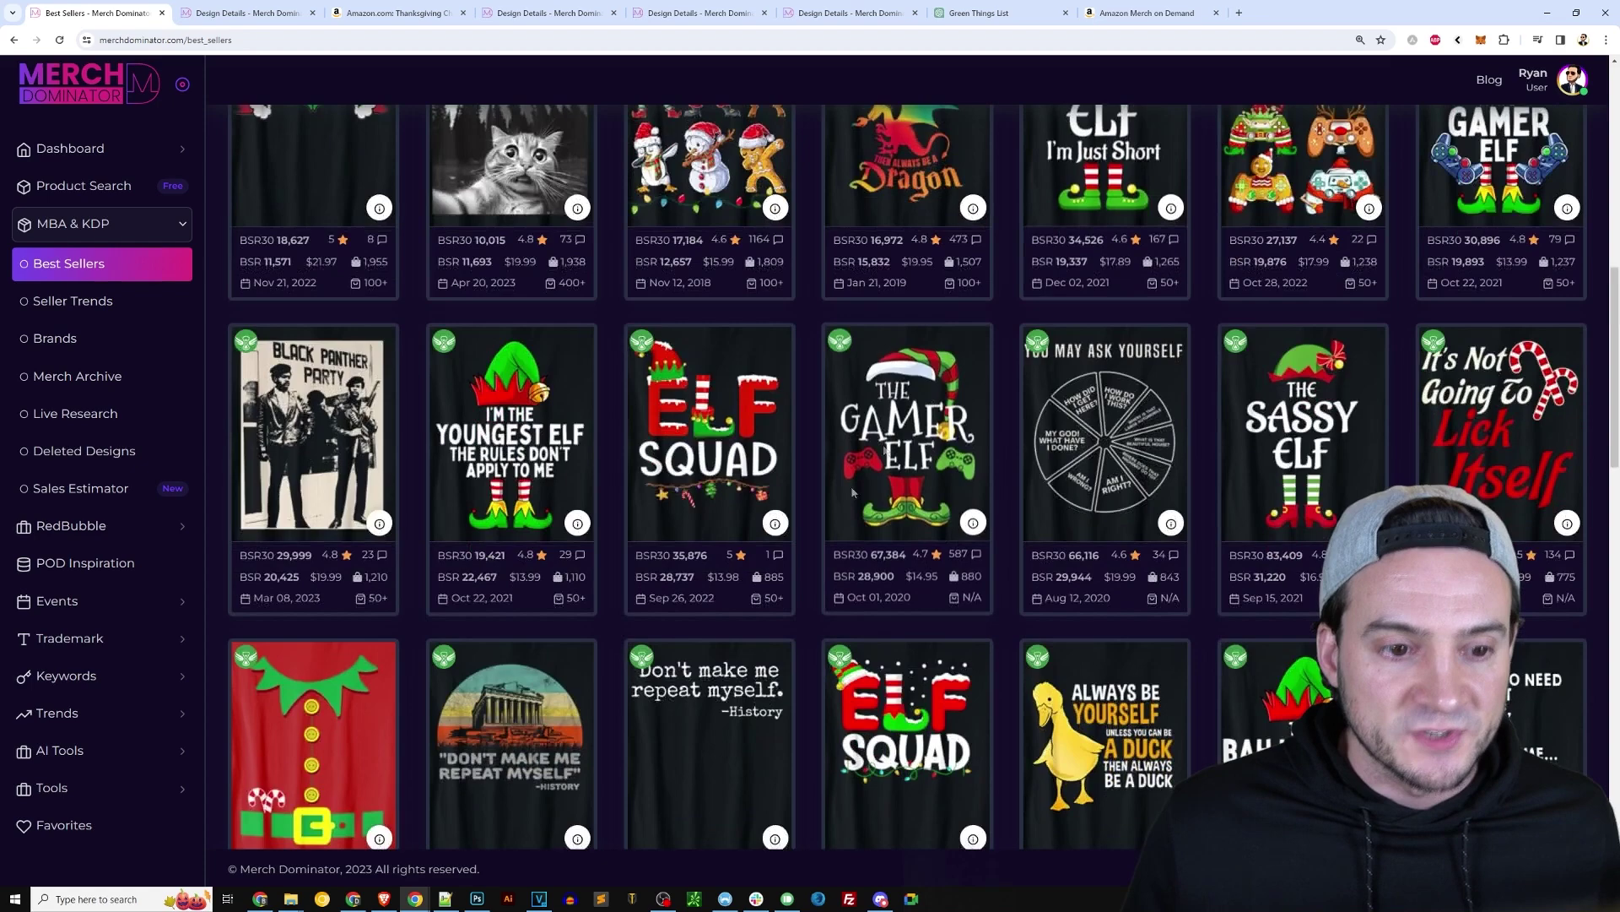
pyautogui.click(972, 520)
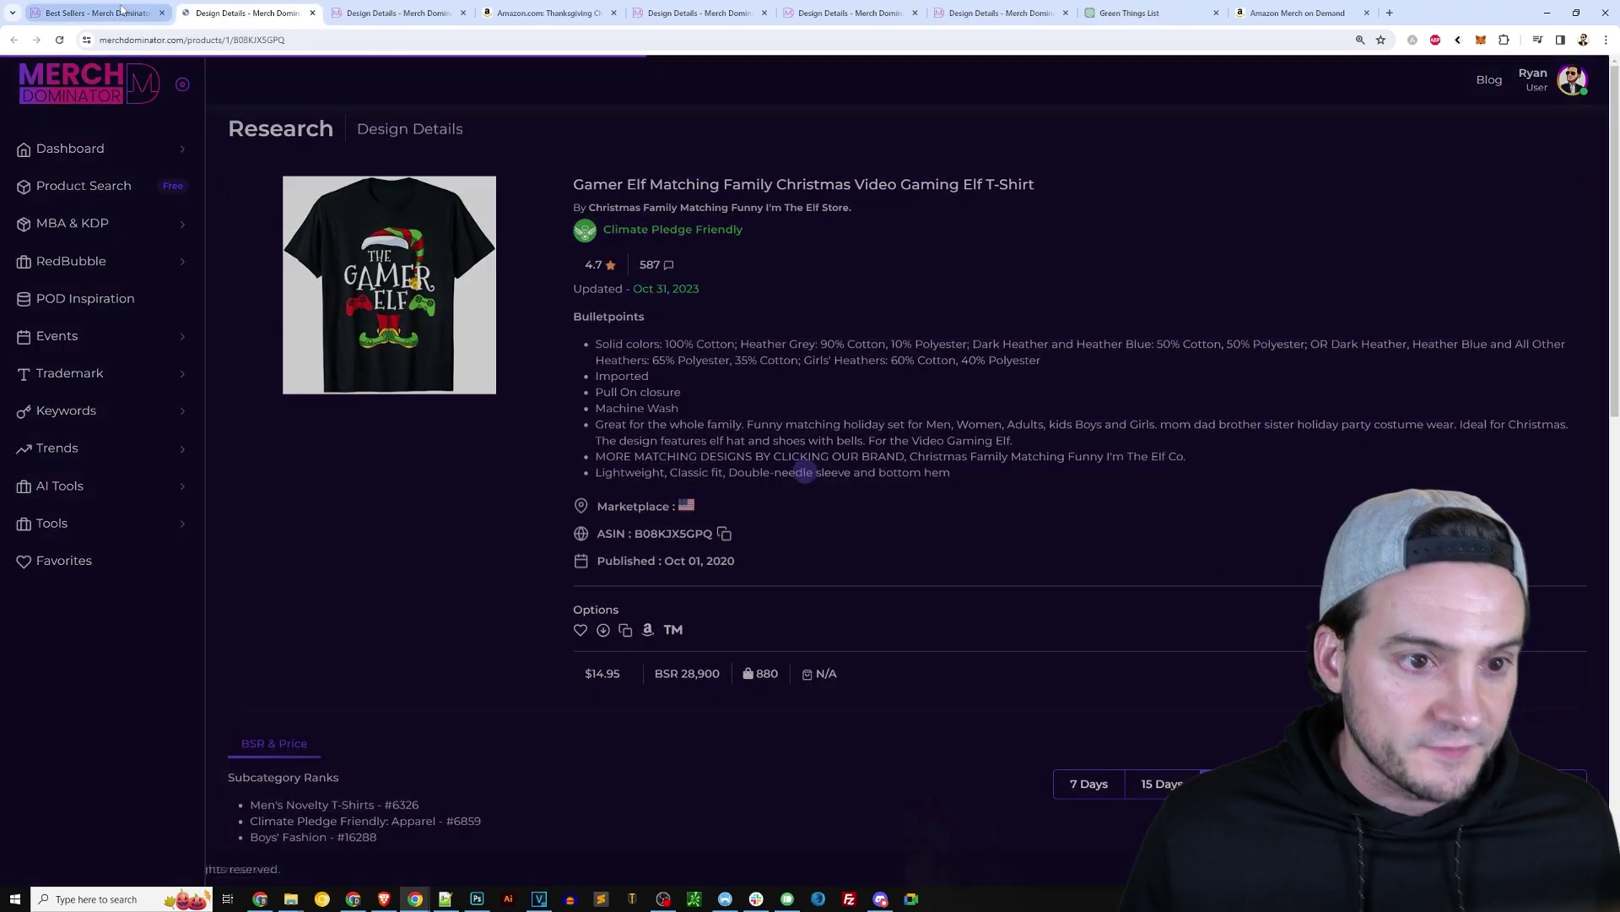
pyautogui.click(93, 13)
pyautogui.click(553, 441)
pyautogui.click(371, 17)
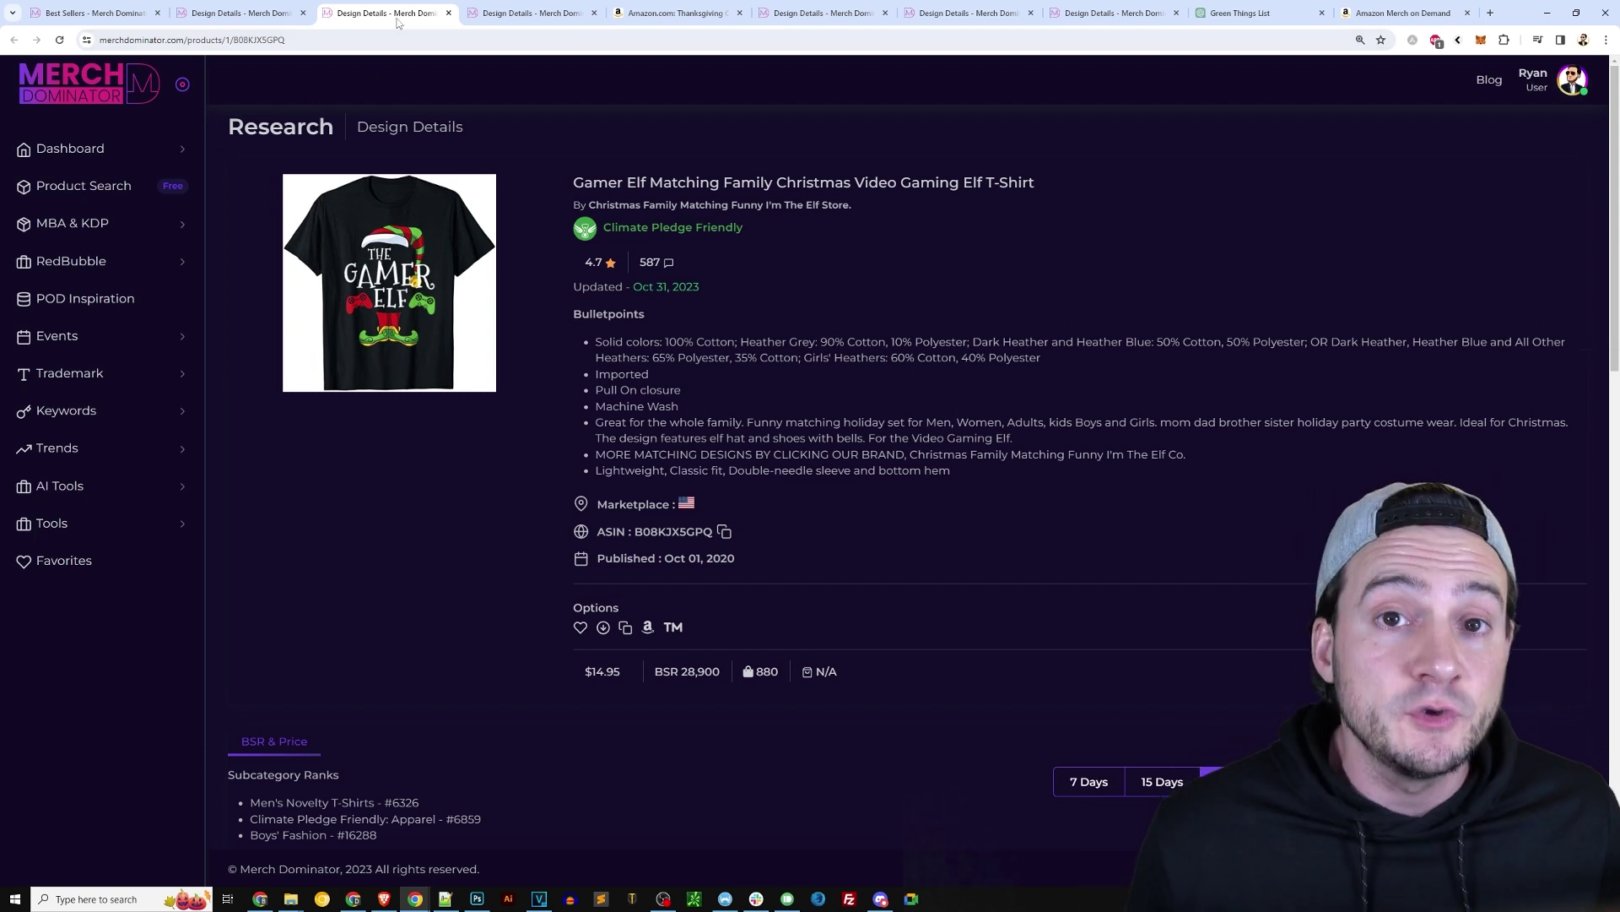
pyautogui.click(245, 13)
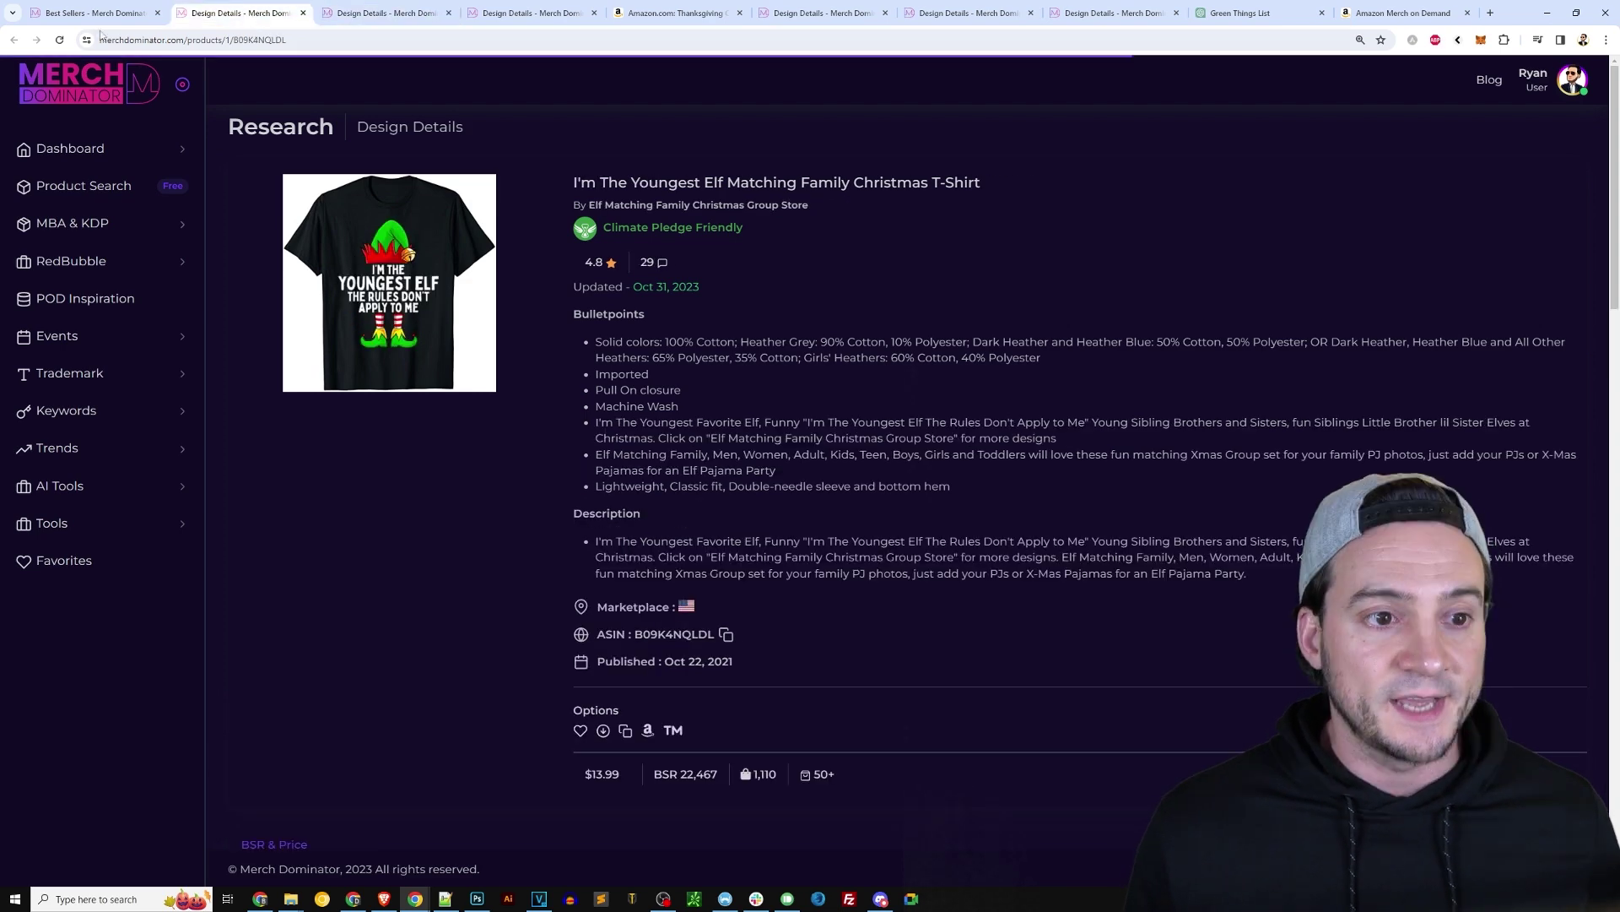
pyautogui.click(93, 13)
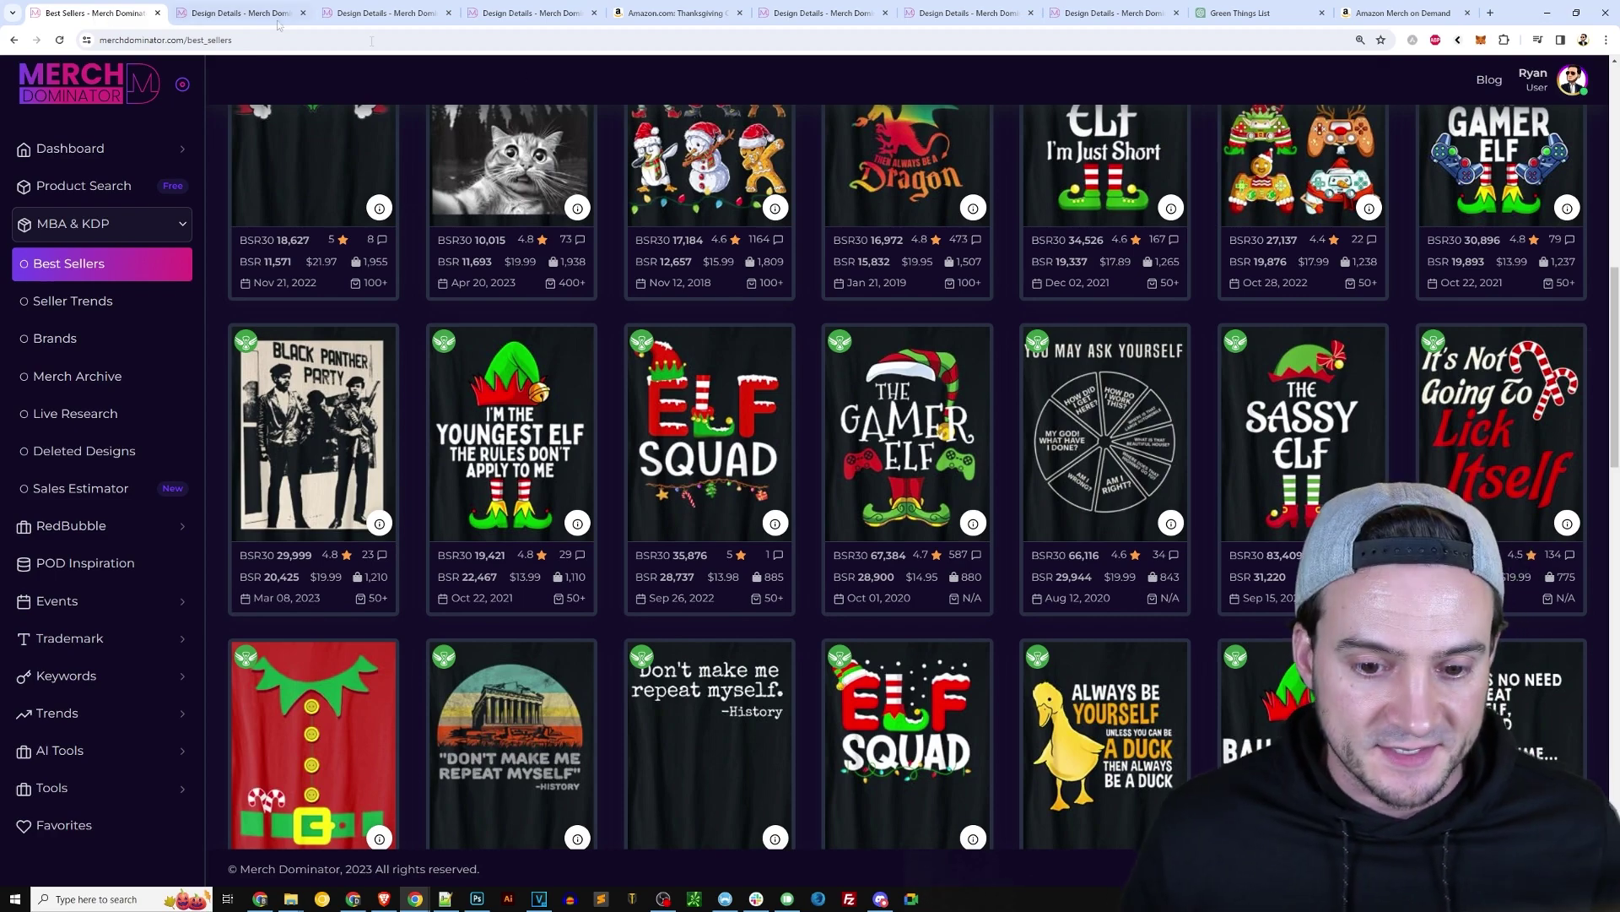
pyautogui.scroll(-3, 1341, 352)
pyautogui.scroll(-2, 1341, 352)
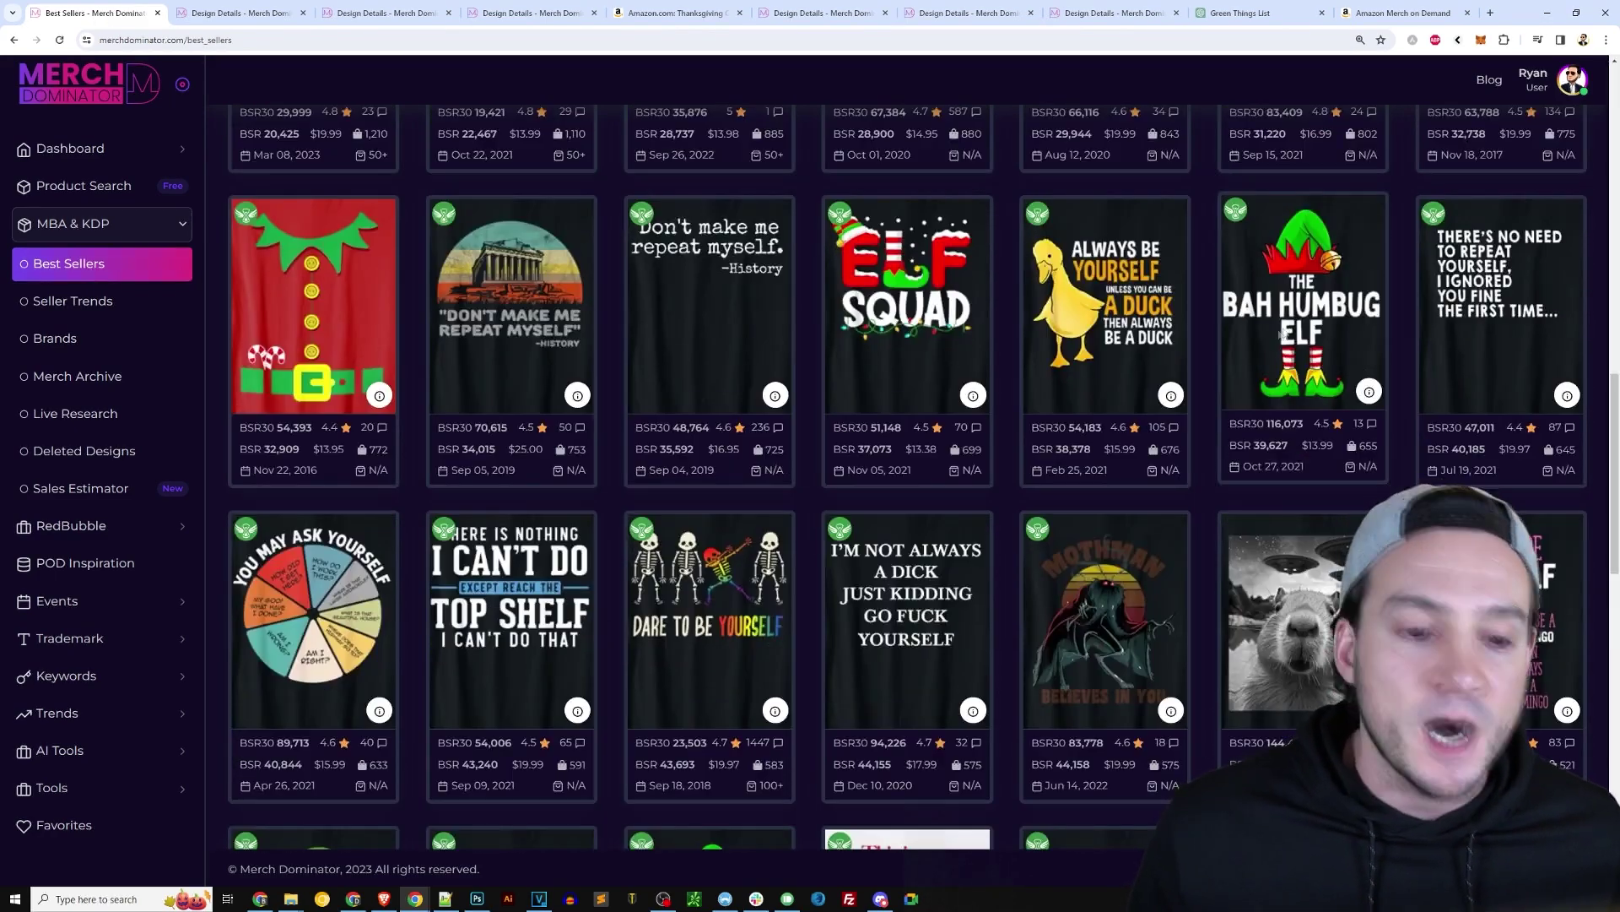
pyautogui.scroll(-5, 1281, 333)
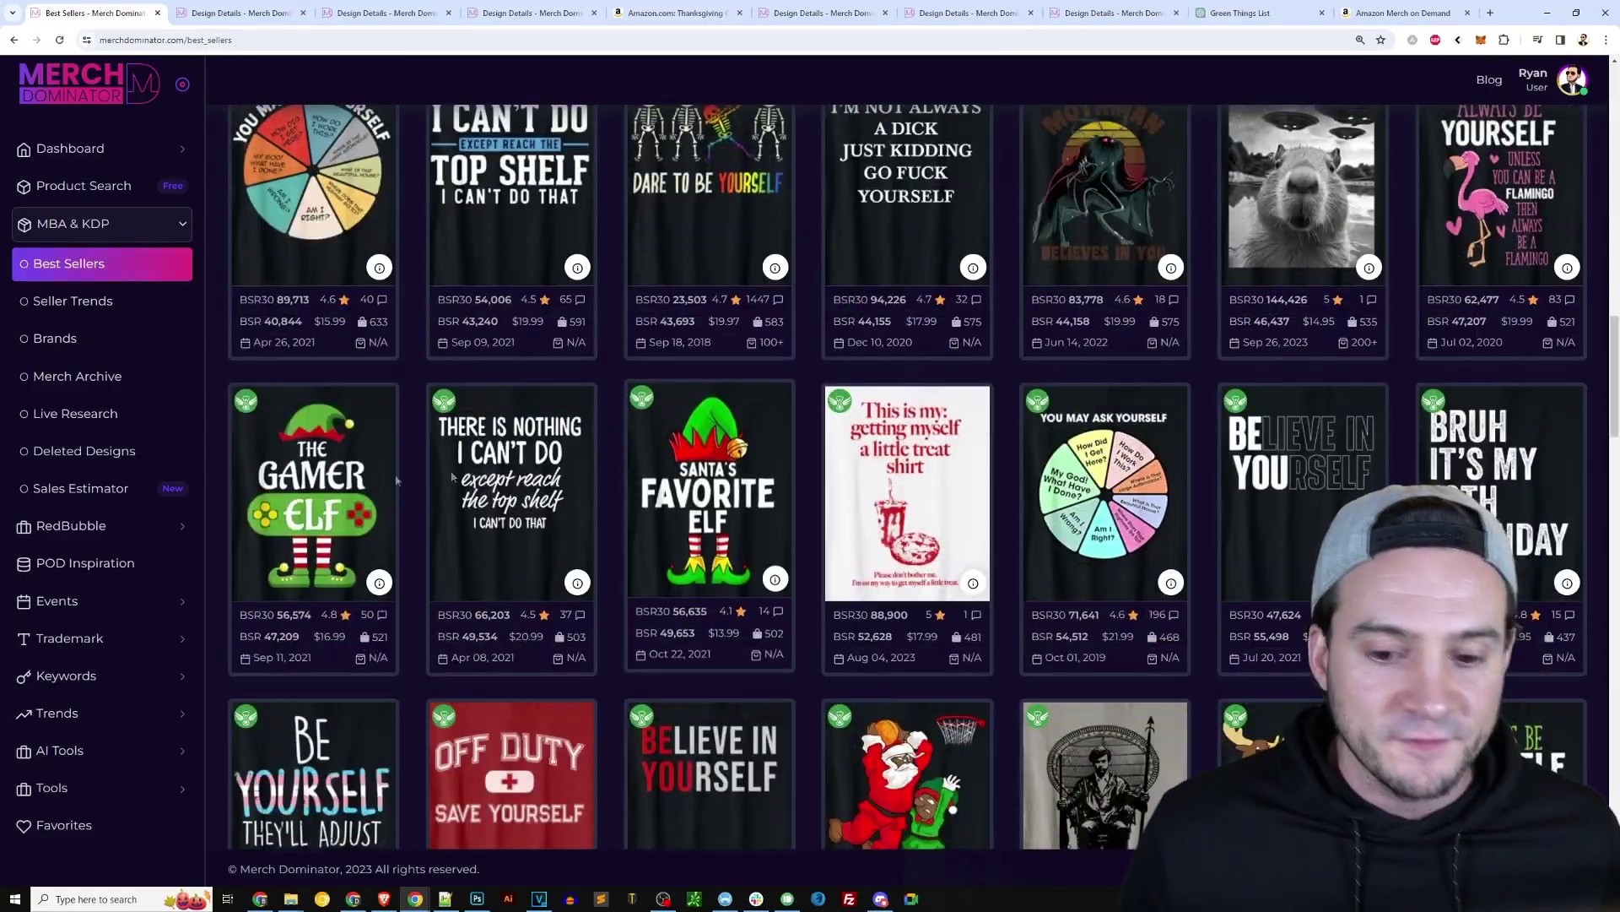
pyautogui.scroll(-7, 809, 454)
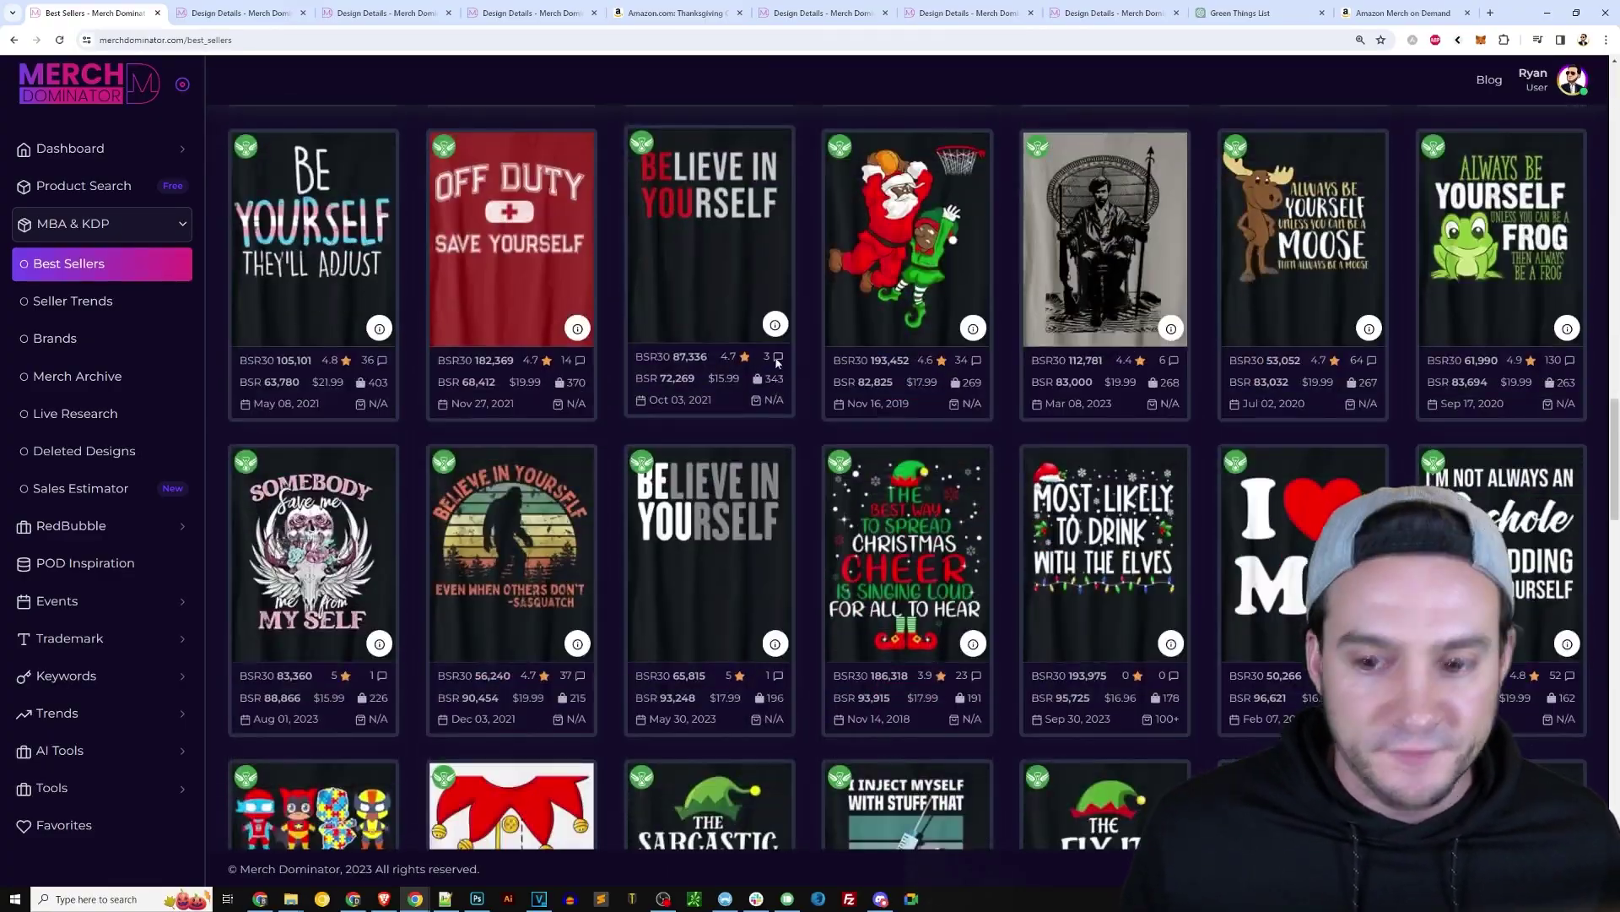
pyautogui.scroll(-3, 777, 362)
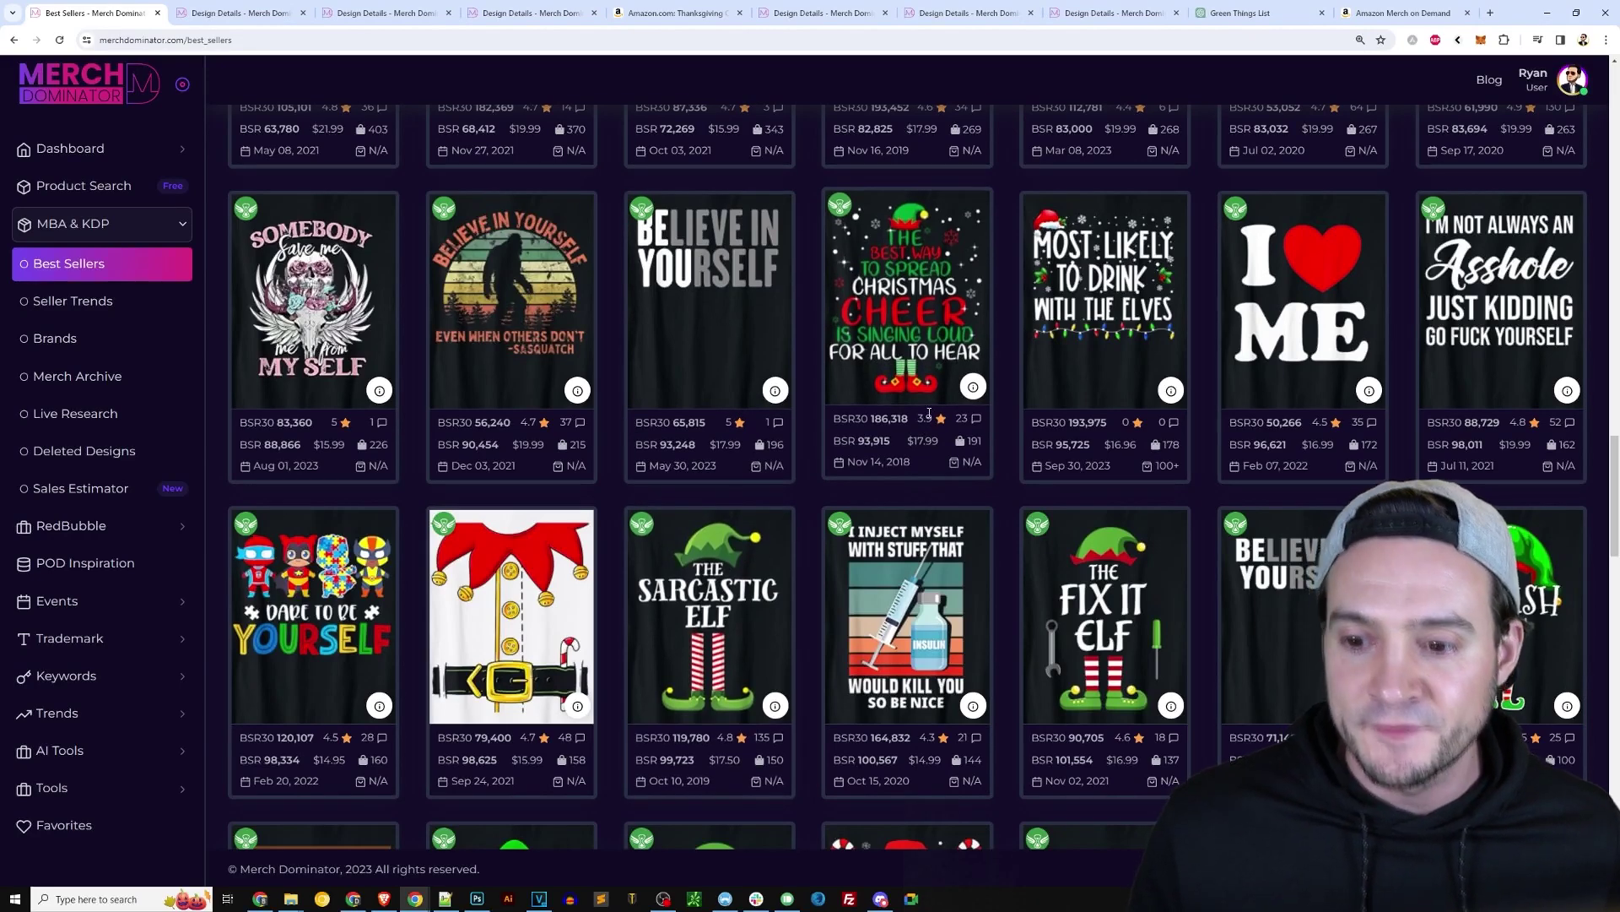